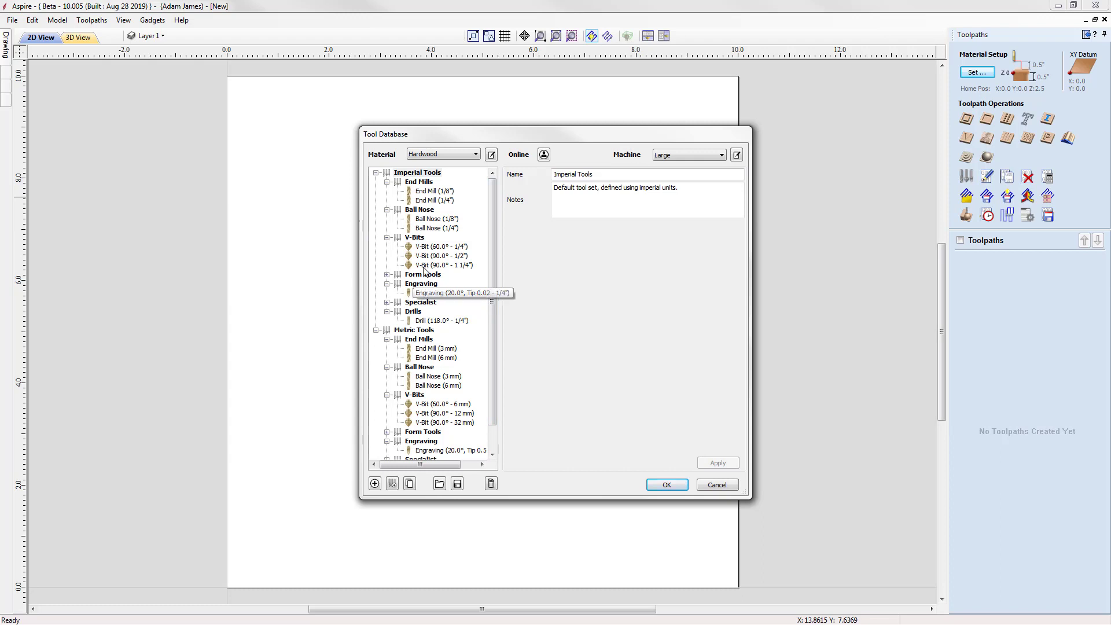
Step: Select the imperial 60° 1/4" V-bit and check which materials and machines are available for it
left_click(422, 247)
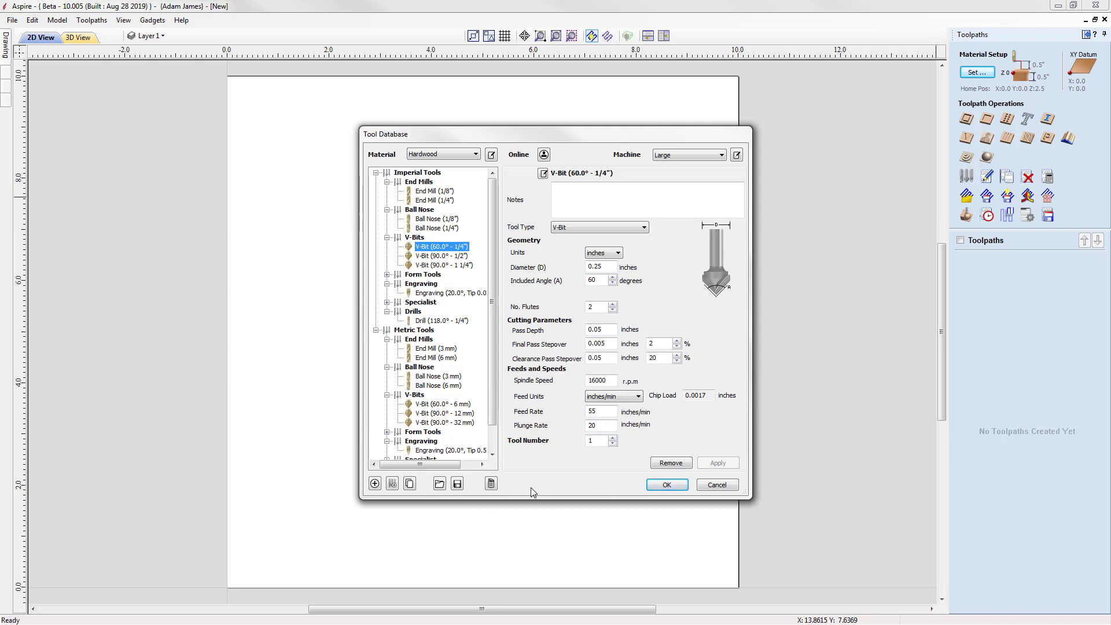
left_click(450, 155)
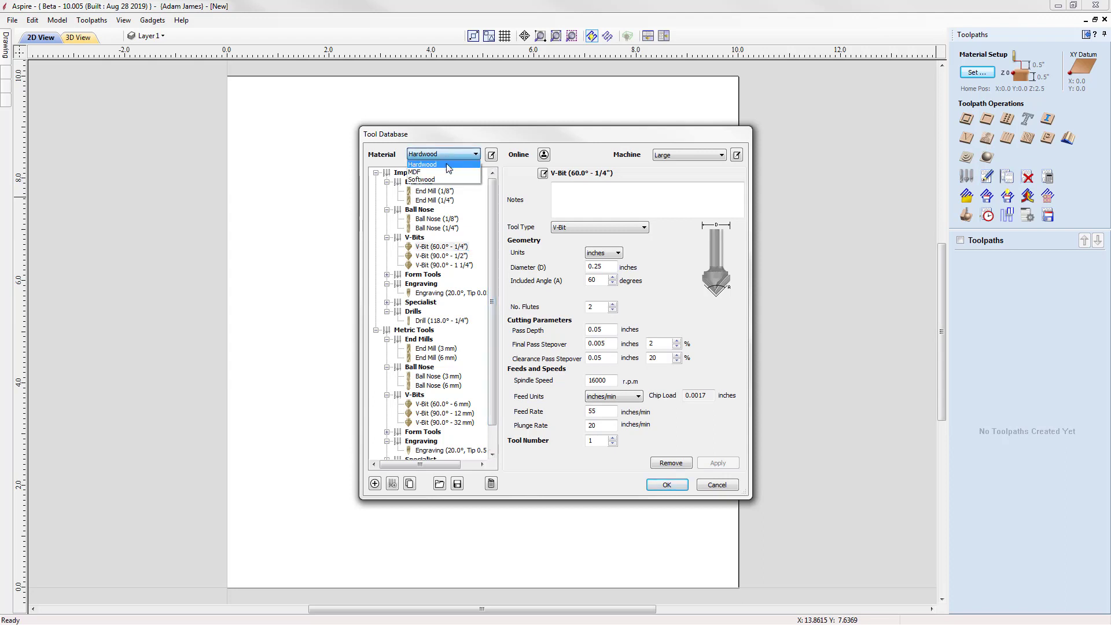
left_click(449, 152)
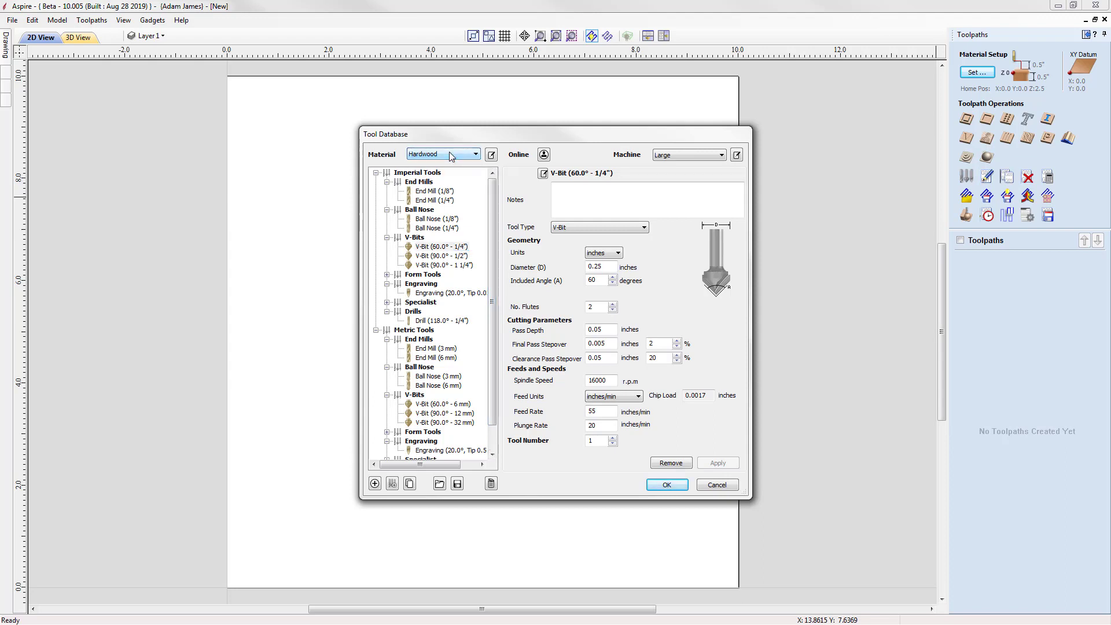
left_click(671, 154)
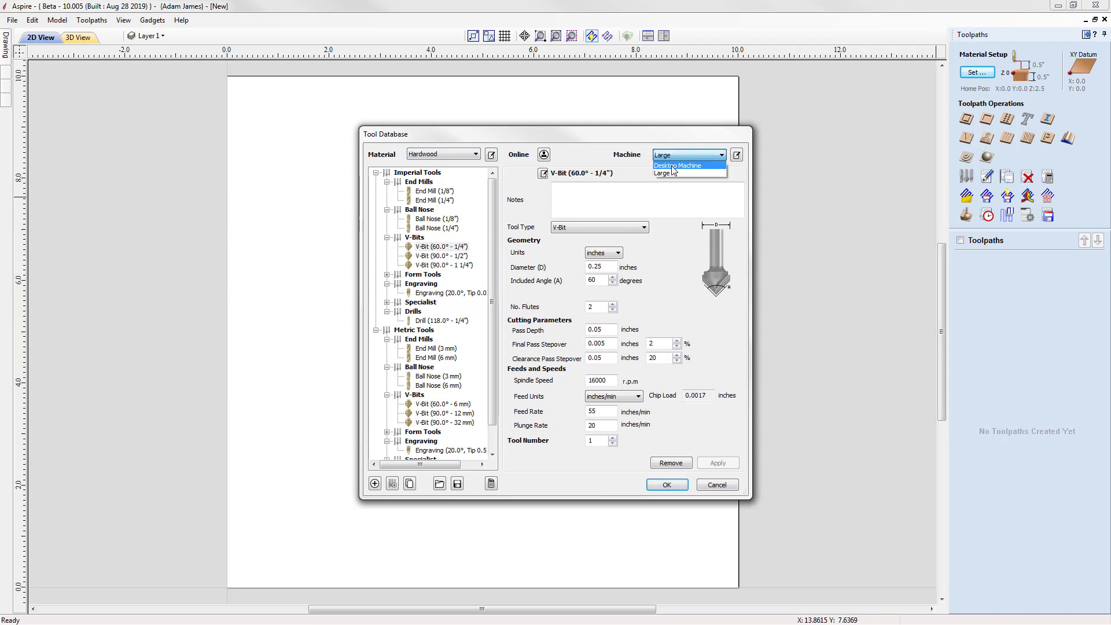
left_click(672, 154)
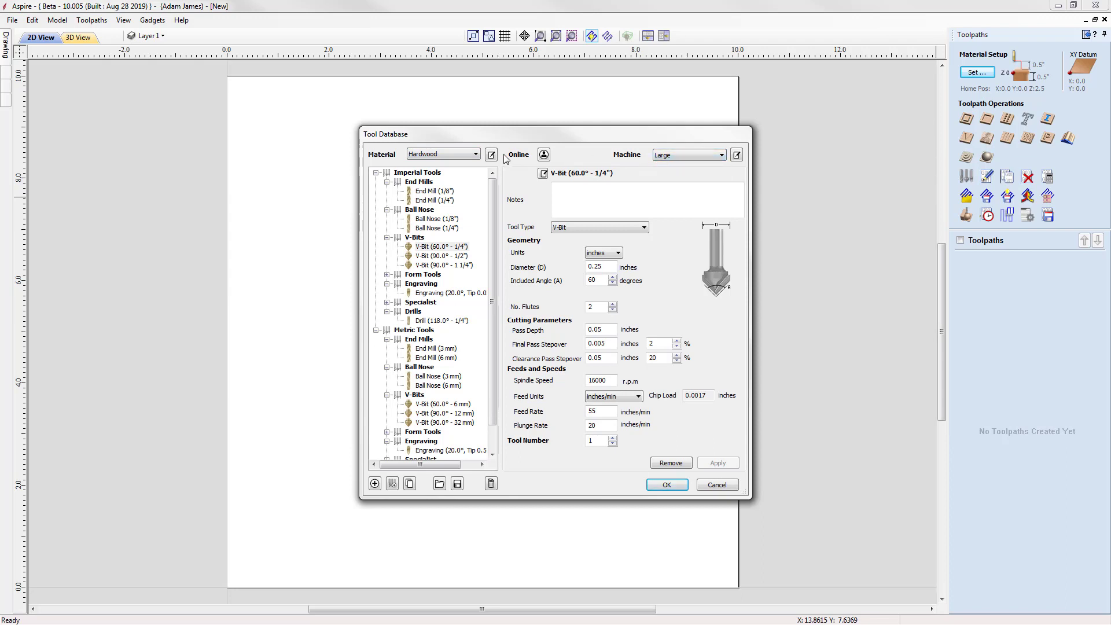
Step: Compare the V-bit's cutting settings for MDF and Softwood, and return the material to Hardwood
left_click(424, 154)
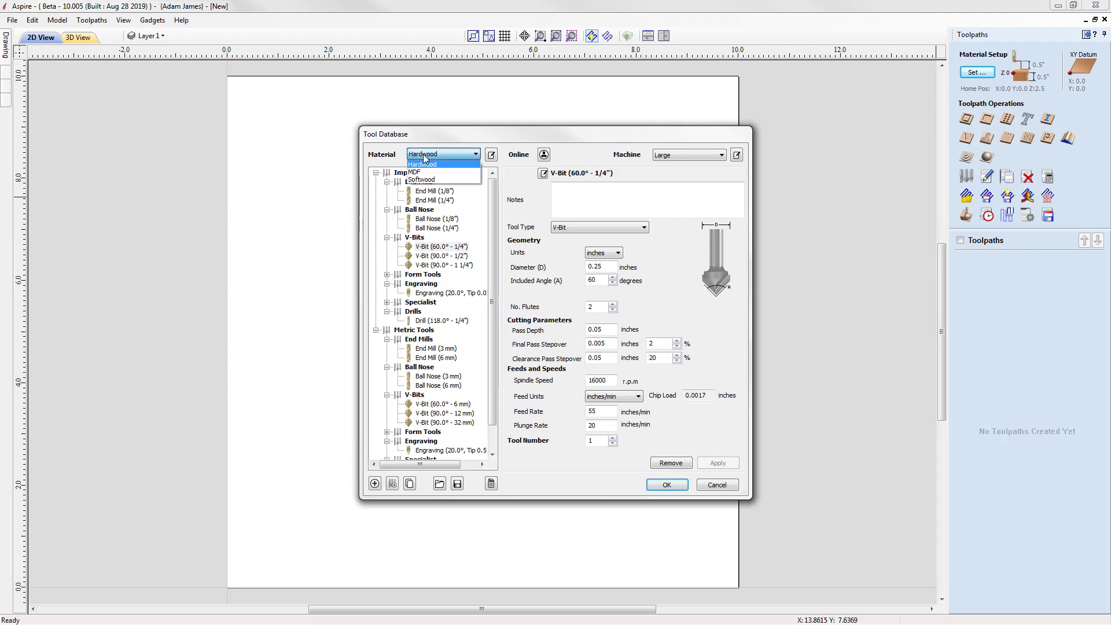
left_click(425, 172)
left_click(423, 155)
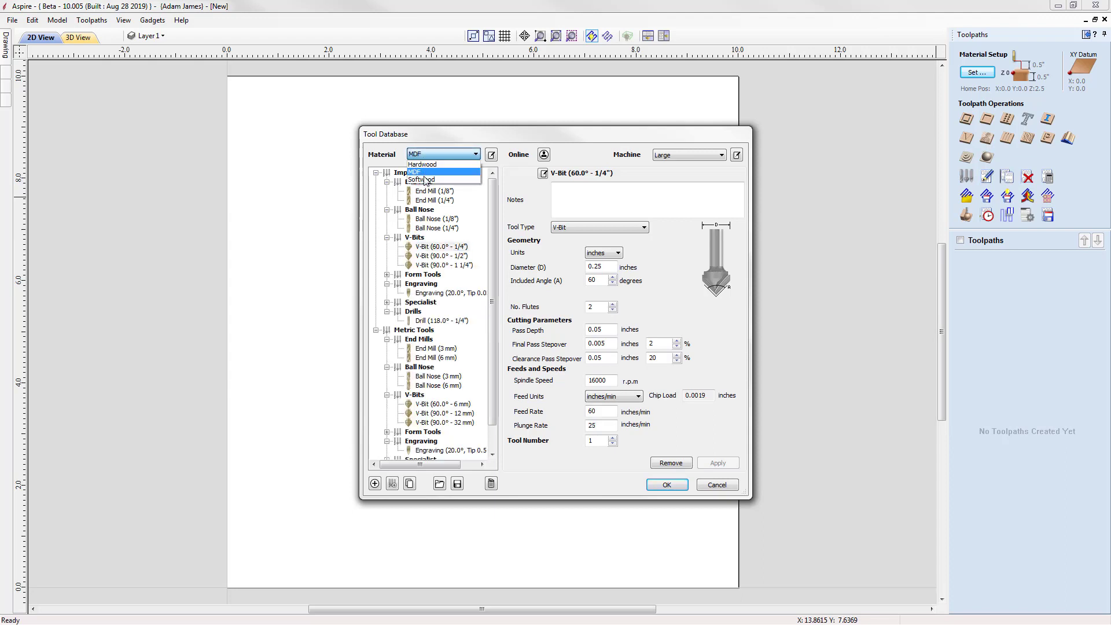
left_click(425, 180)
left_click(428, 155)
left_click(426, 171)
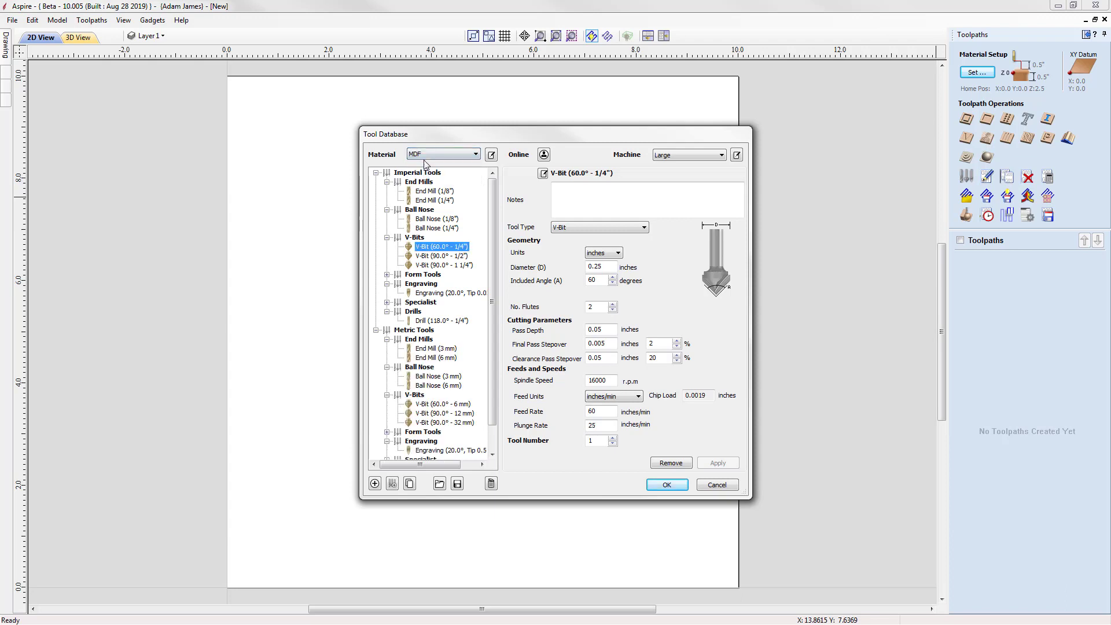
left_click(428, 154)
left_click(425, 164)
Step: Add a new material named Birch Ply Wood to the tool database
left_click(491, 155)
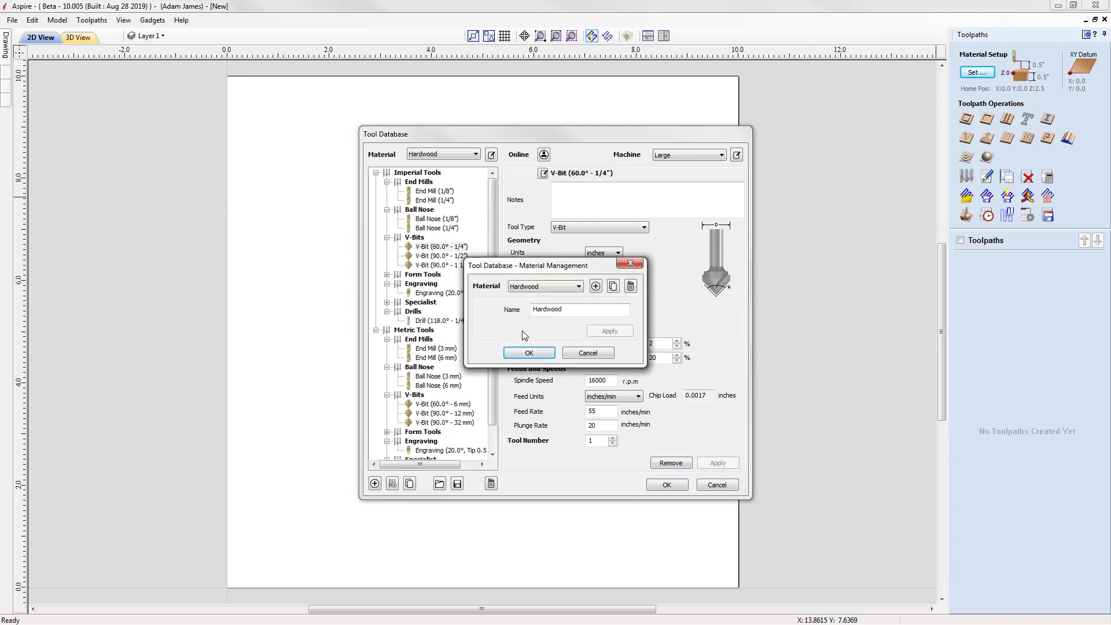
left_click(596, 287)
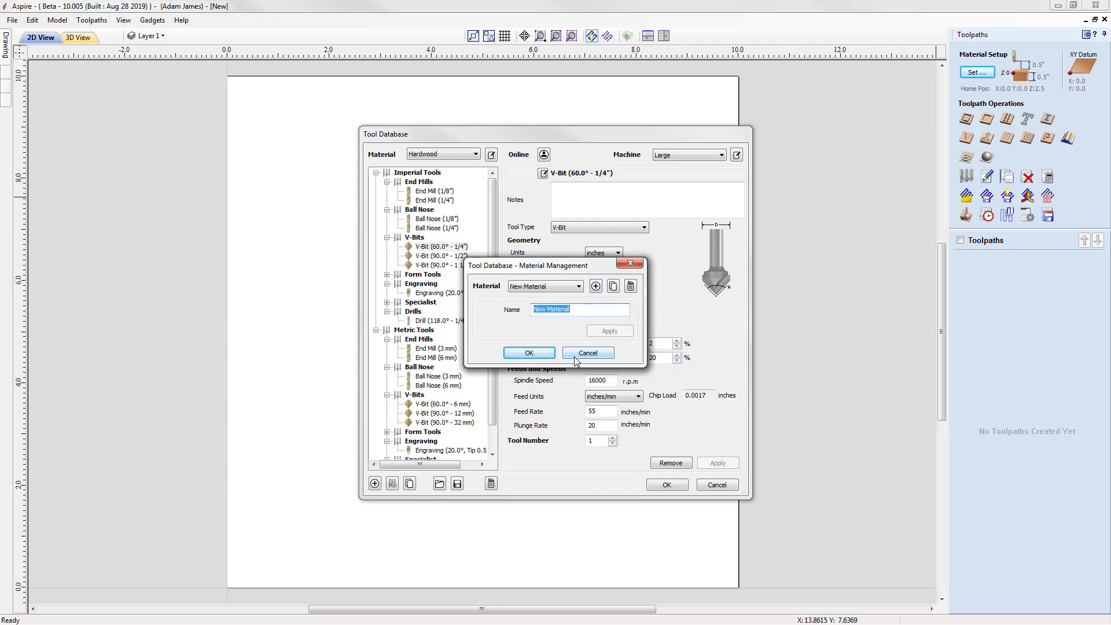
type("Birch ")
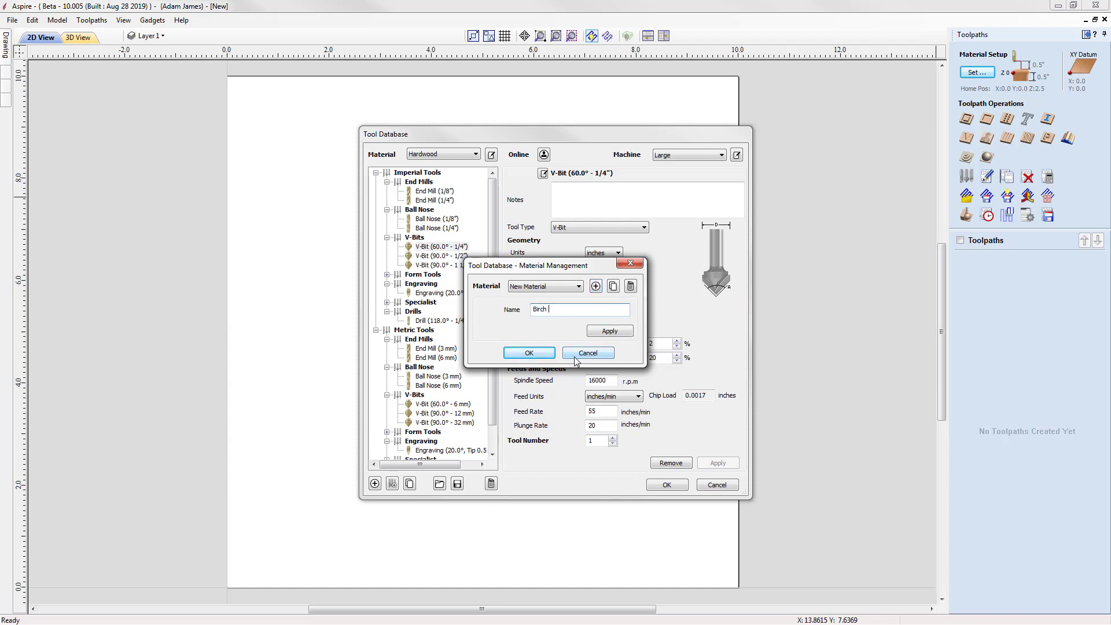
type("Ply Wood")
left_click(608, 332)
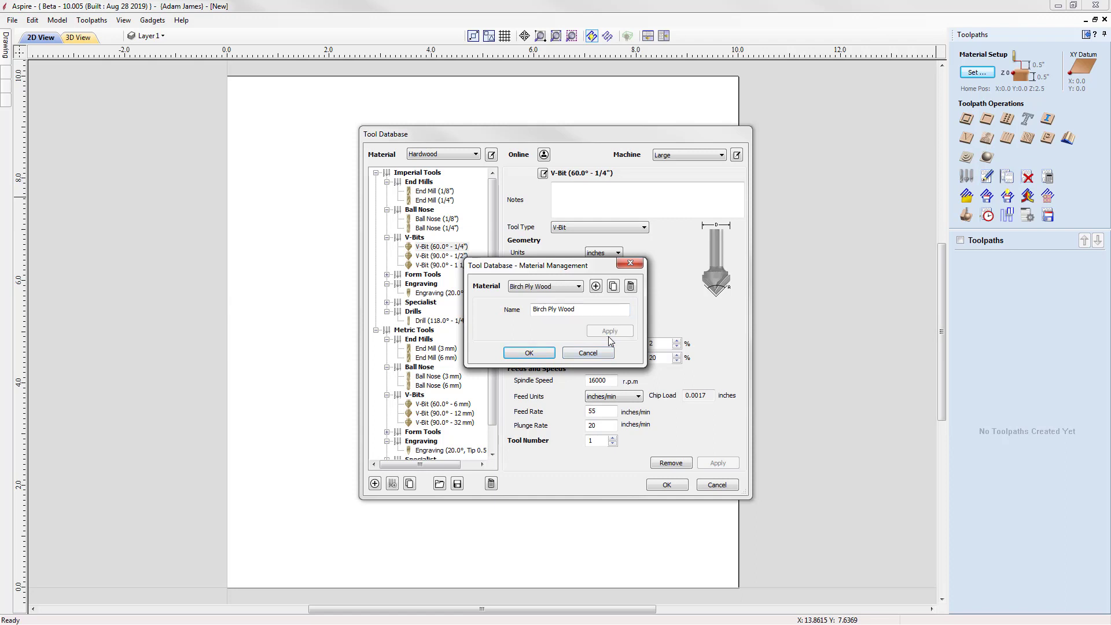
left_click(577, 286)
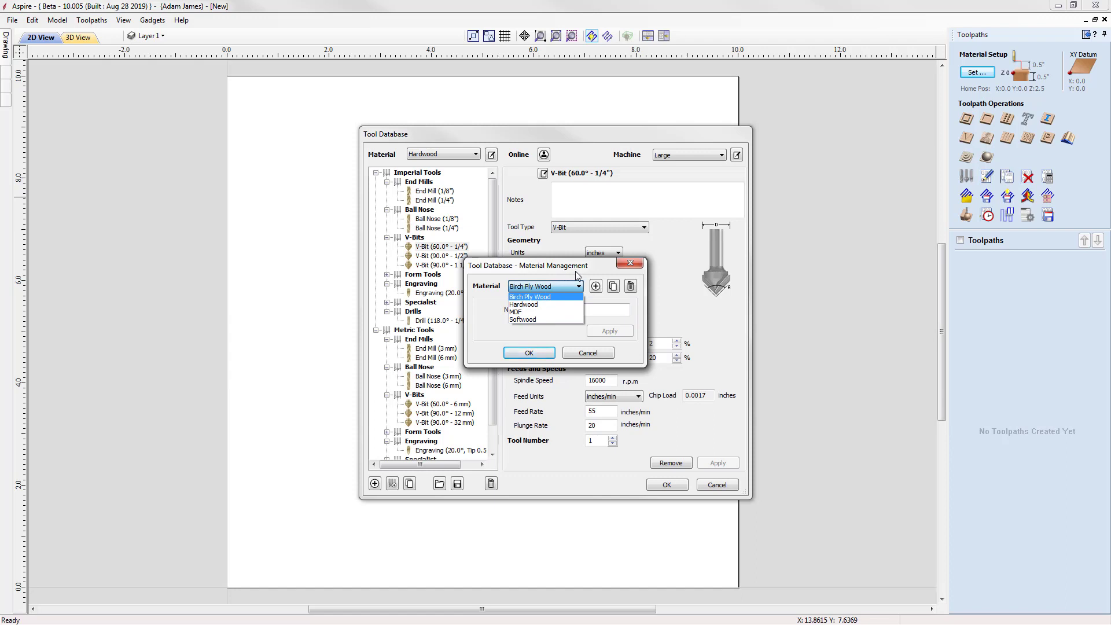
left_click(543, 303)
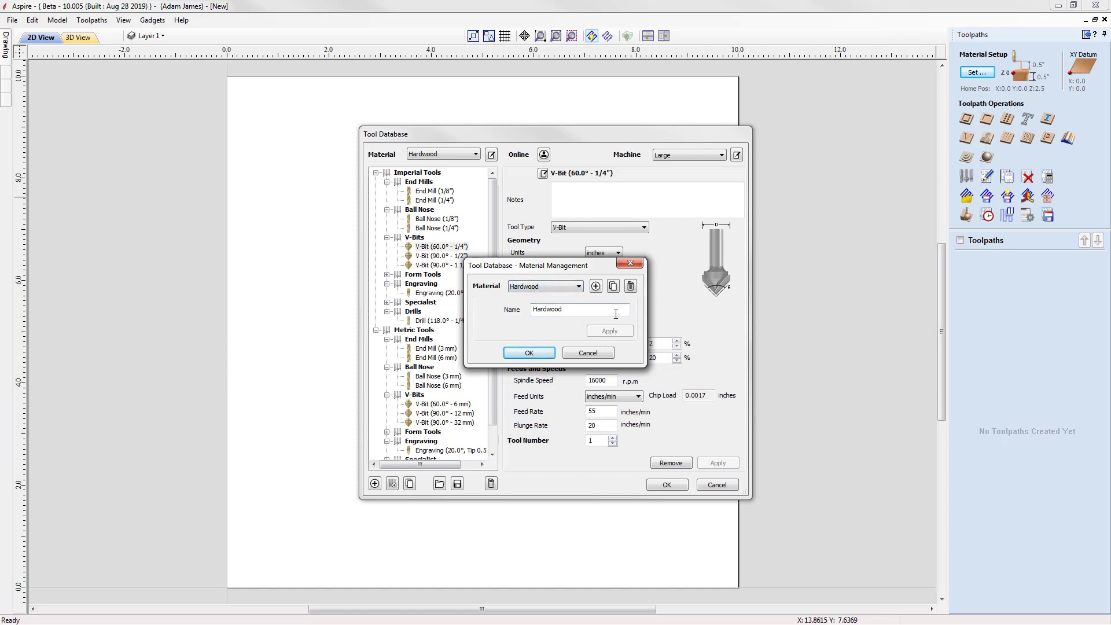
left_click(631, 286)
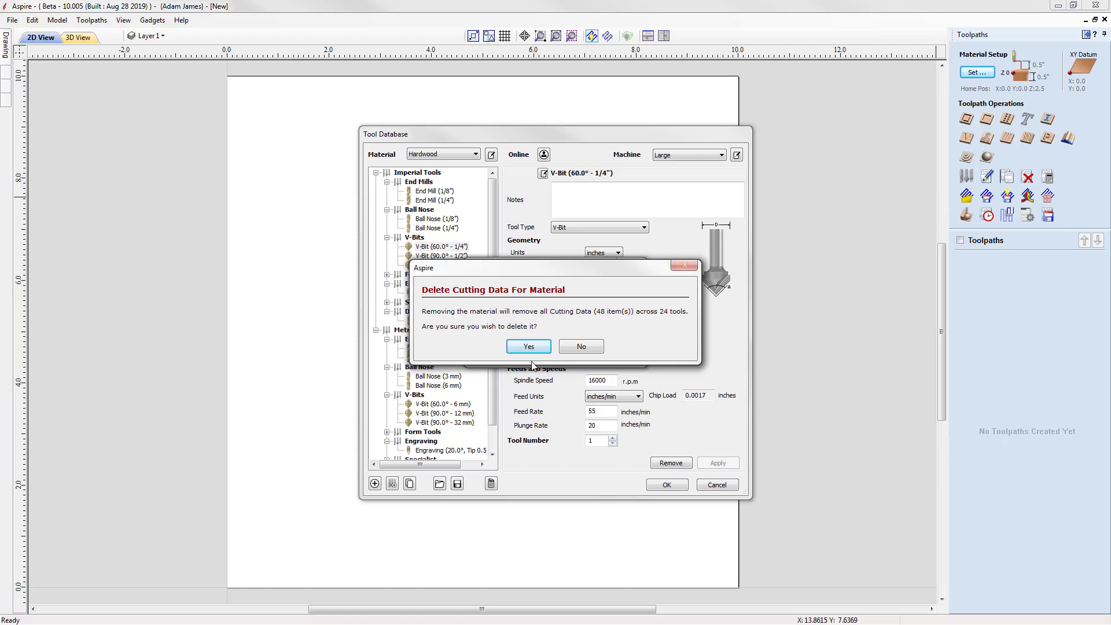
left_click(580, 346)
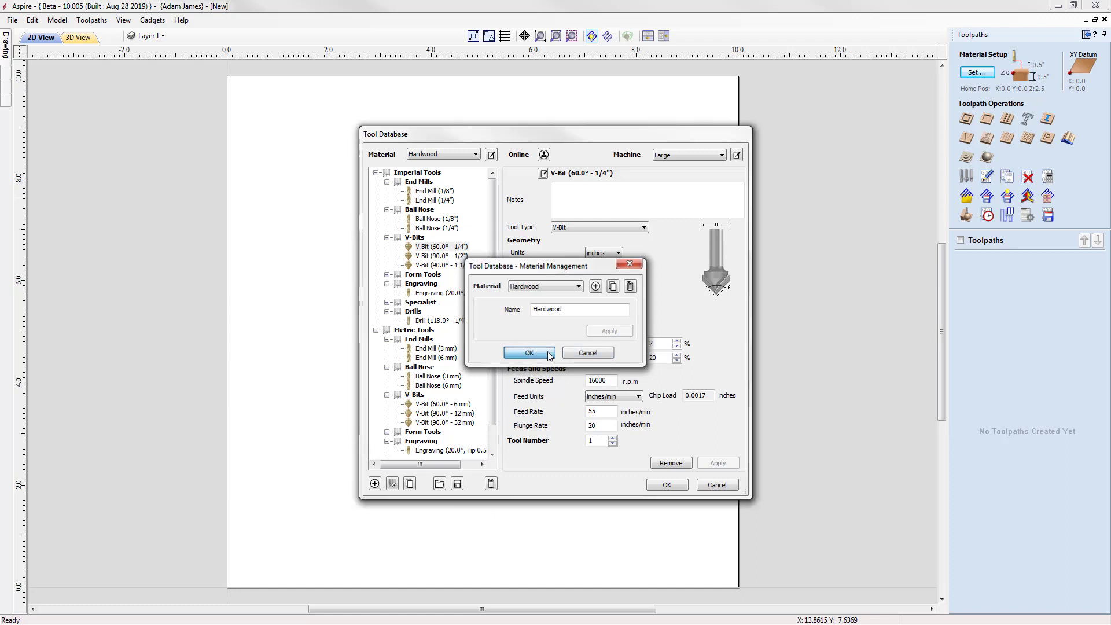
Step: Accept the material changes, check the V-bit's settings for Birch Ply Wood, and return the material to Hardwood
left_click(529, 353)
left_click(474, 155)
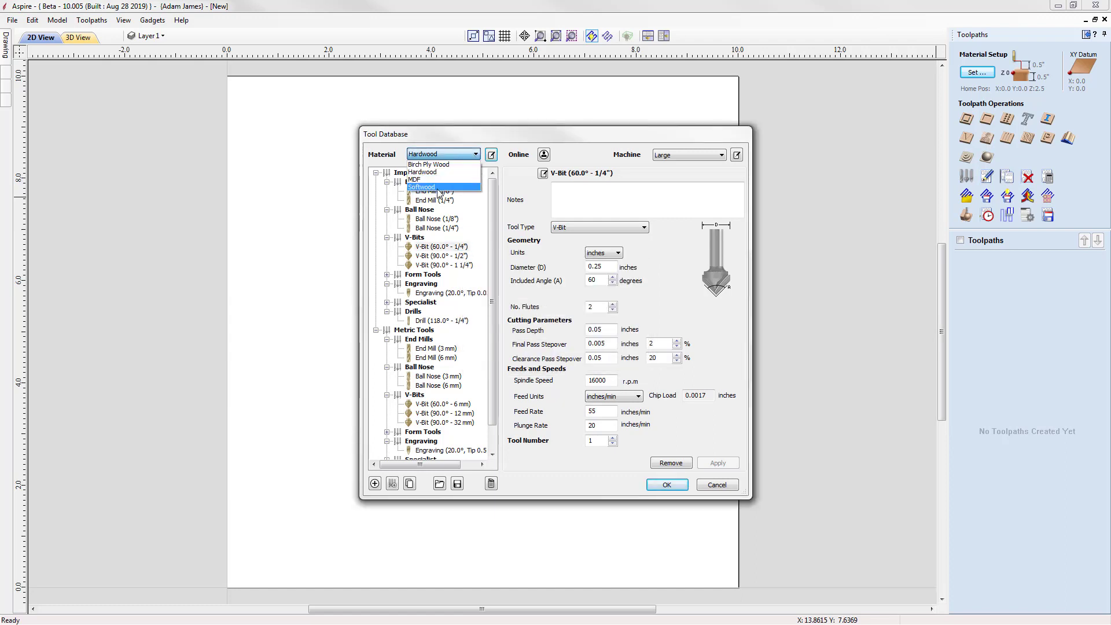
left_click(436, 165)
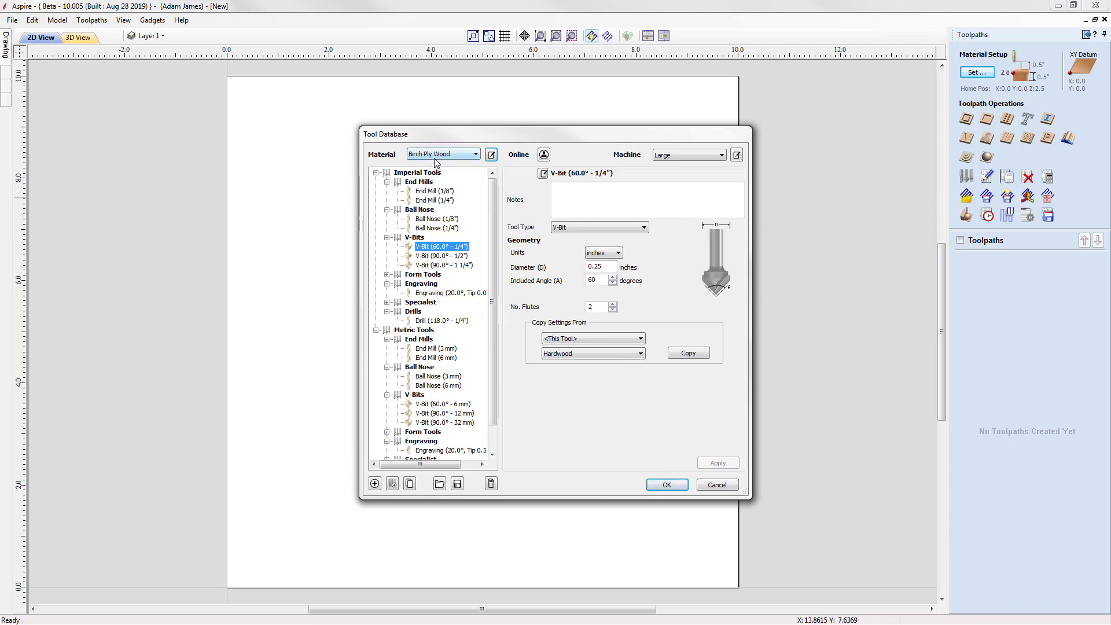
left_click(435, 157)
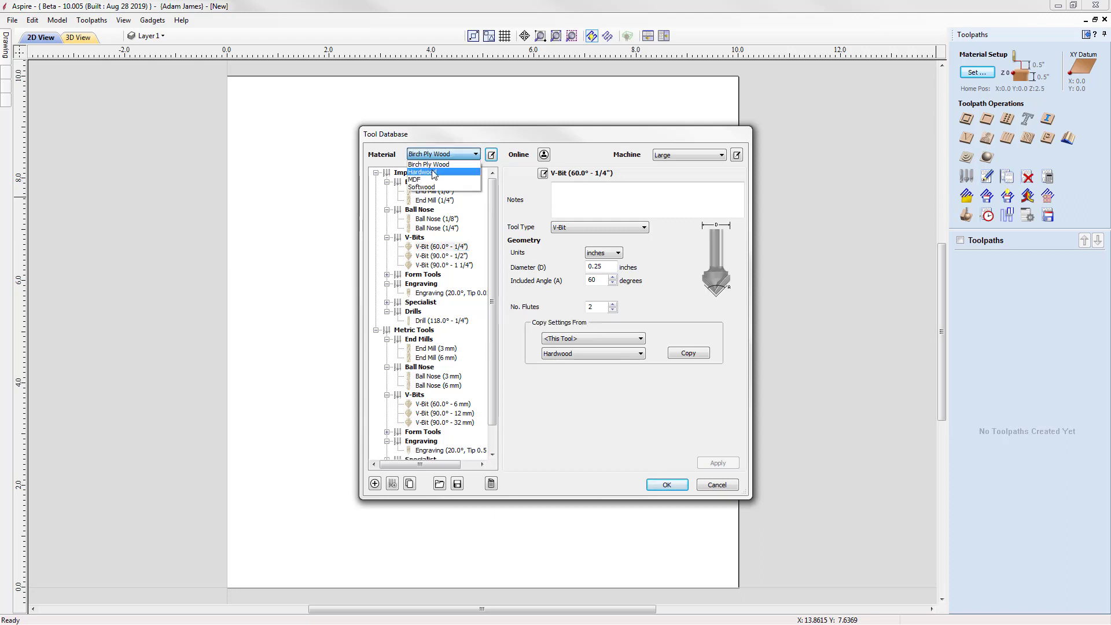
left_click(434, 173)
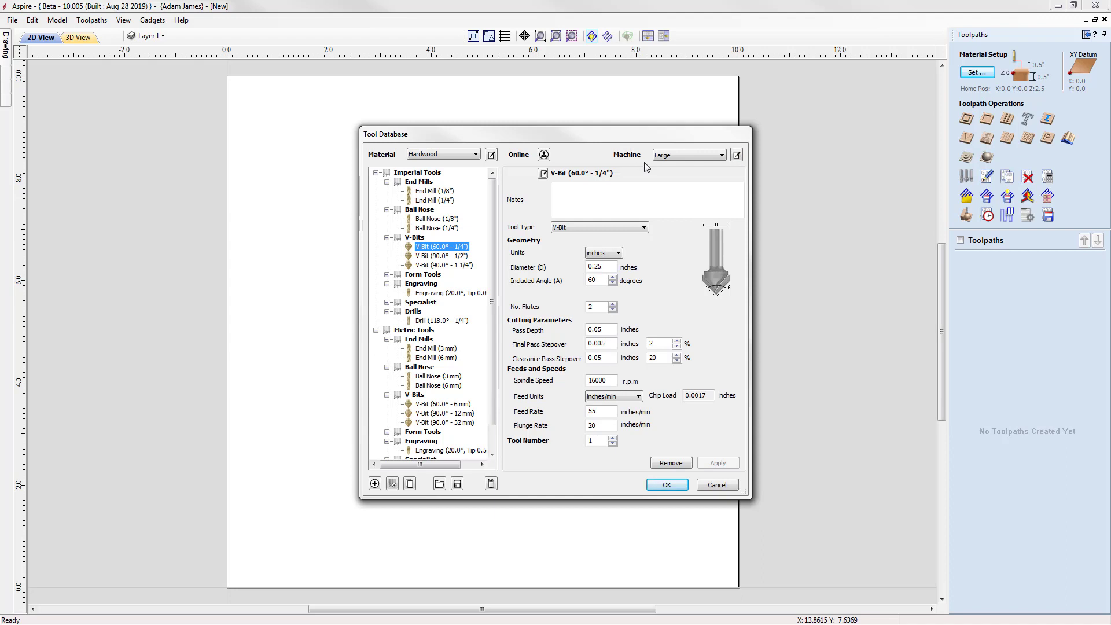
Step: Set the Large machine's controller to GCode, width 96 and height 48 inches, with rotary and tool change support, and apply
left_click(737, 155)
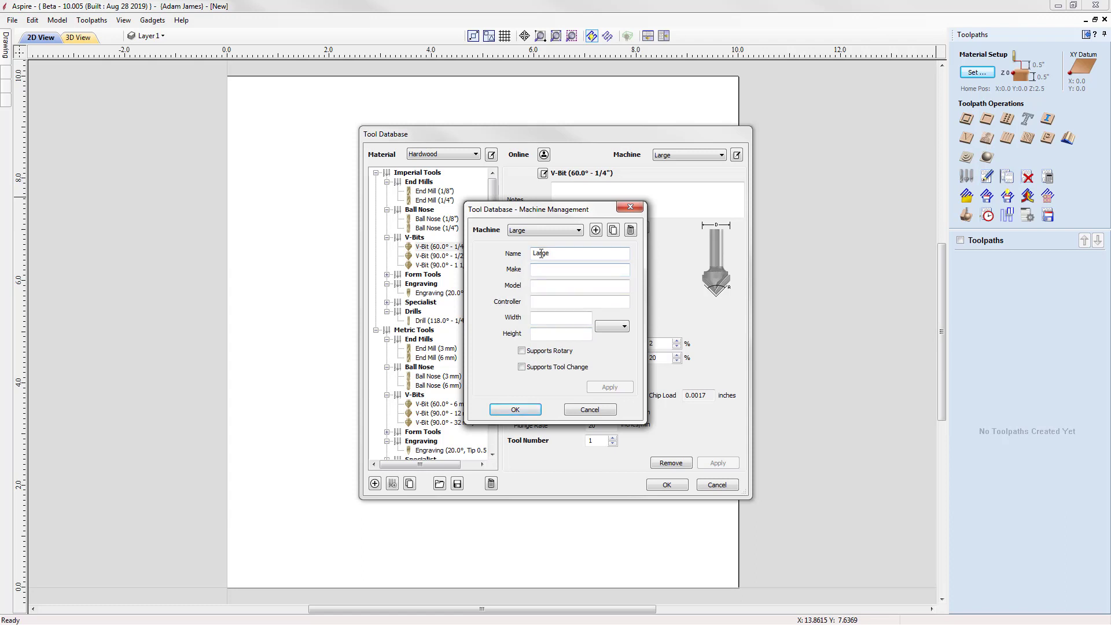
left_click(541, 304)
type("GCode")
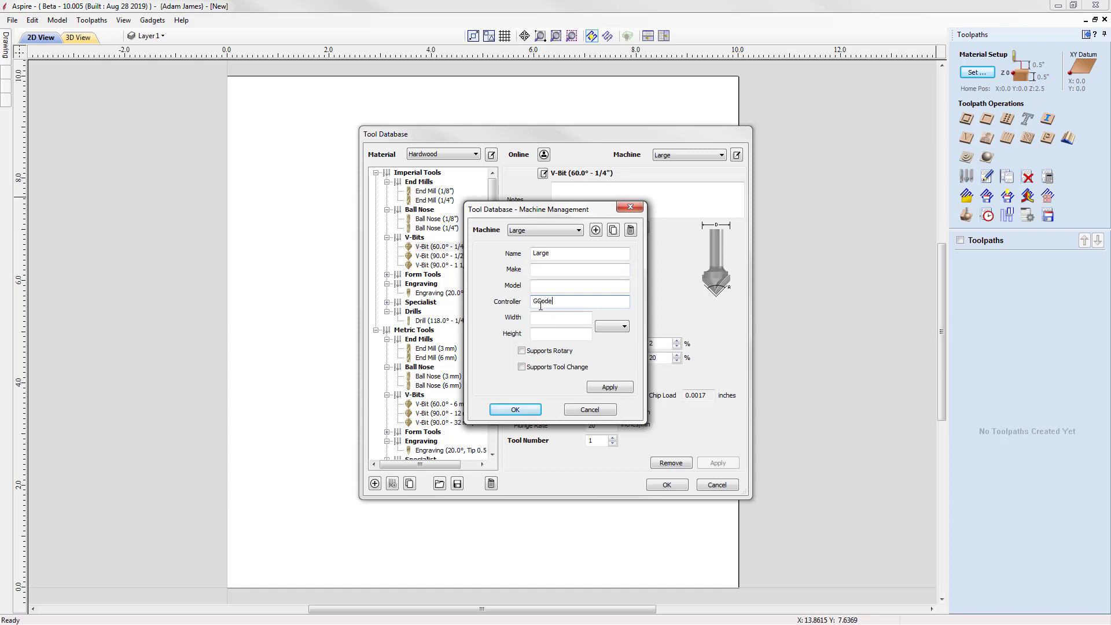
left_click(566, 321)
left_click(563, 334)
type("48")
left_click(624, 326)
left_click(610, 351)
left_click(522, 351)
left_click(523, 368)
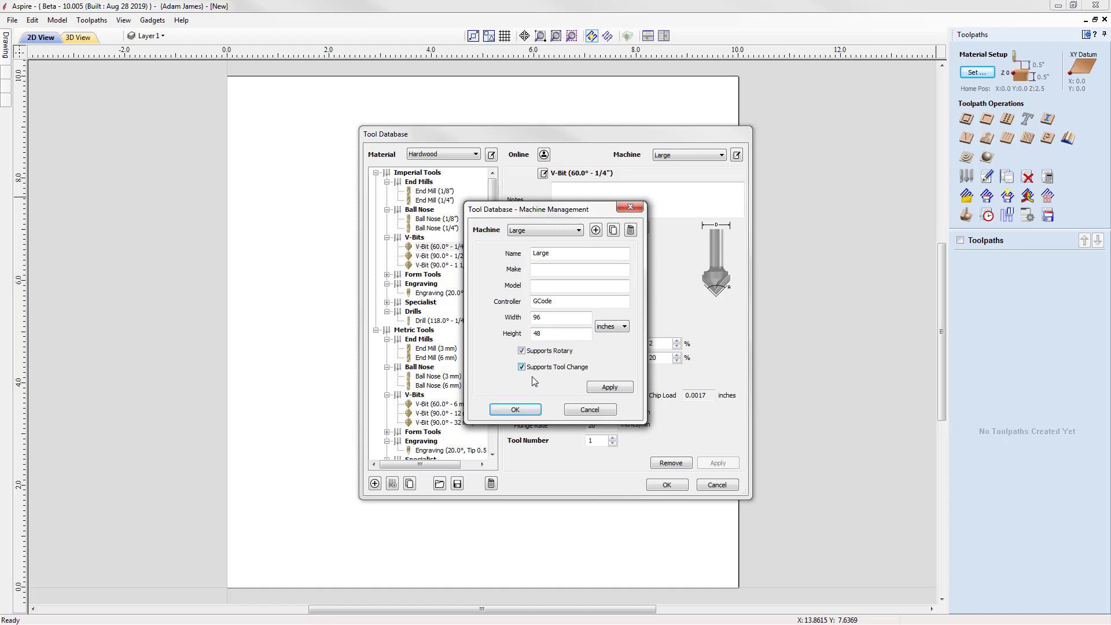
left_click(602, 388)
Step: Add a machine named My Home CNC with a GCode controller, width 1000 mm and height 1000 mm
left_click(596, 231)
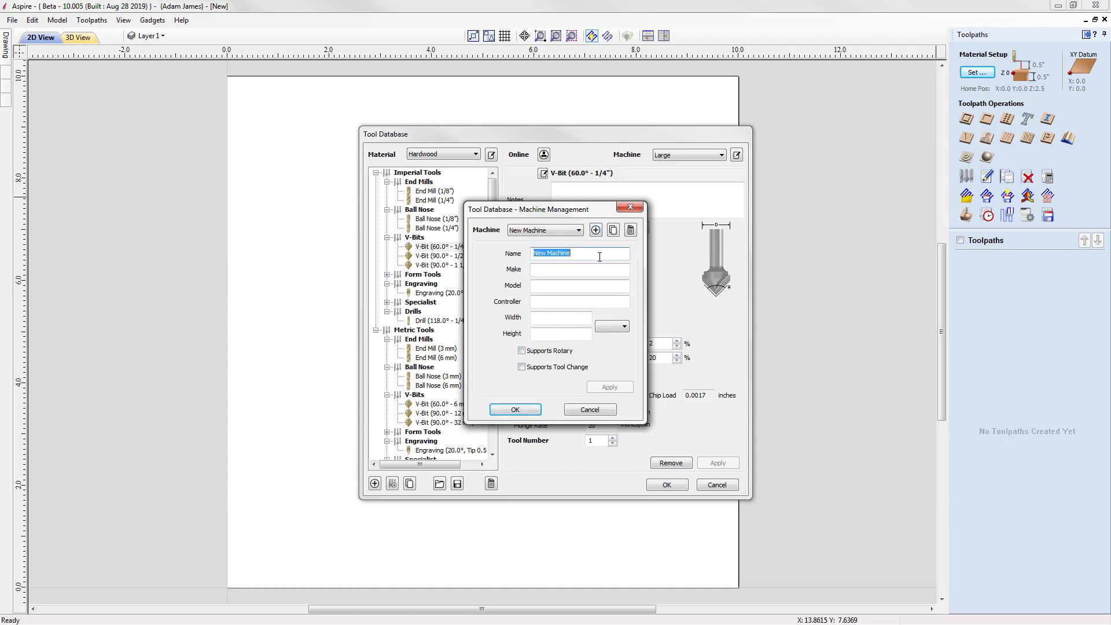
type("My Ho")
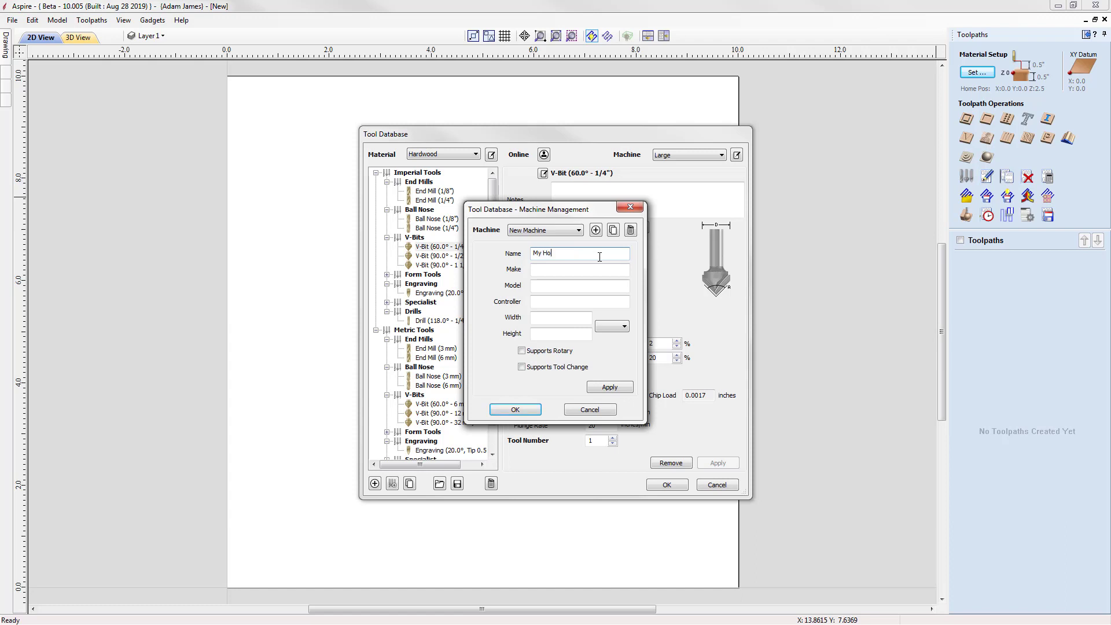
type("me CNC")
left_click(572, 303)
type("GCode")
left_click(569, 322)
type("1000")
left_click(578, 333)
type("1000")
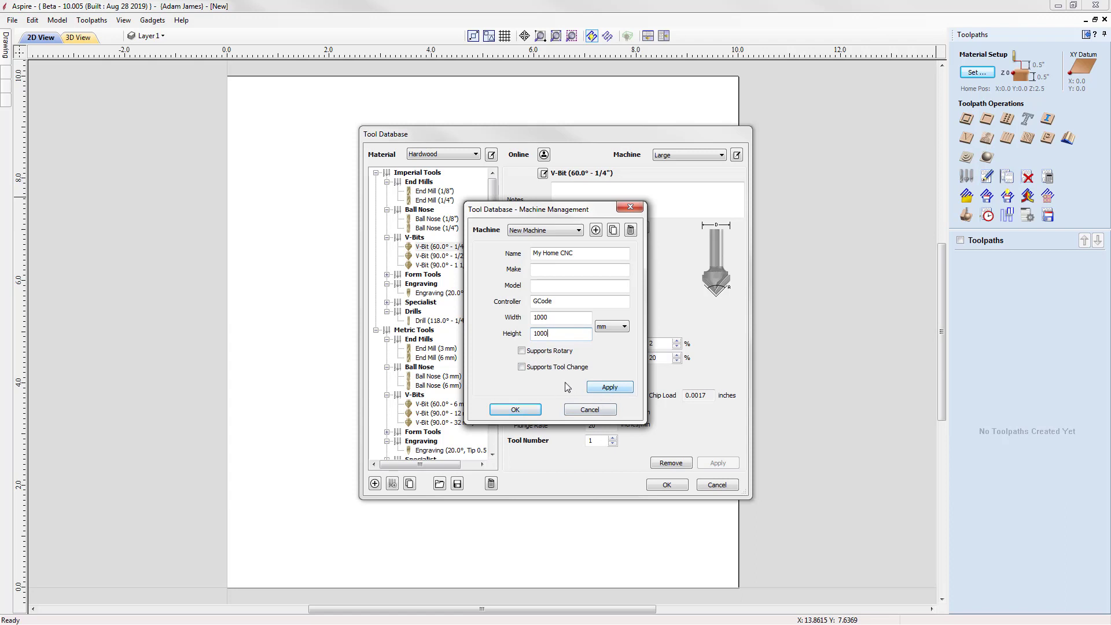
left_click(608, 388)
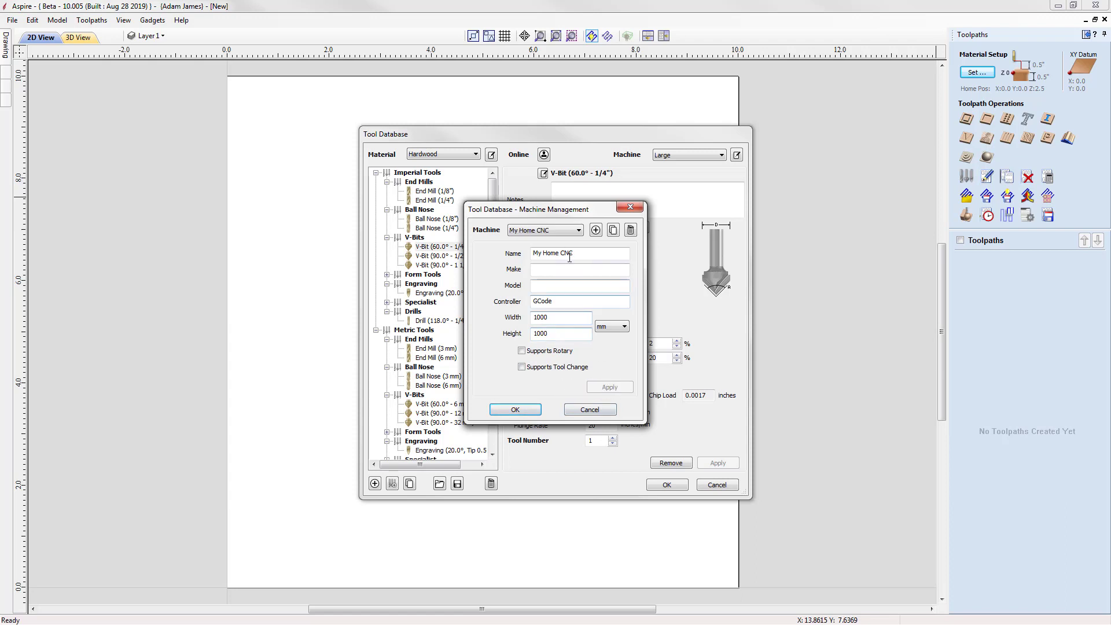
Step: Switch back to the Large machine and accept the machine management changes
left_click(556, 231)
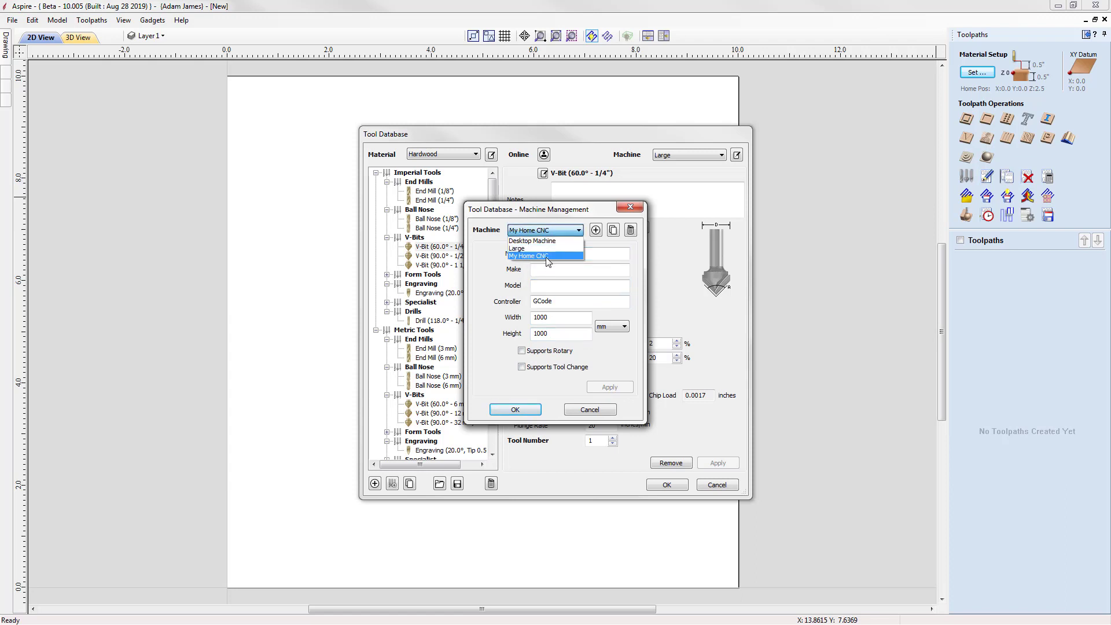
left_click(543, 249)
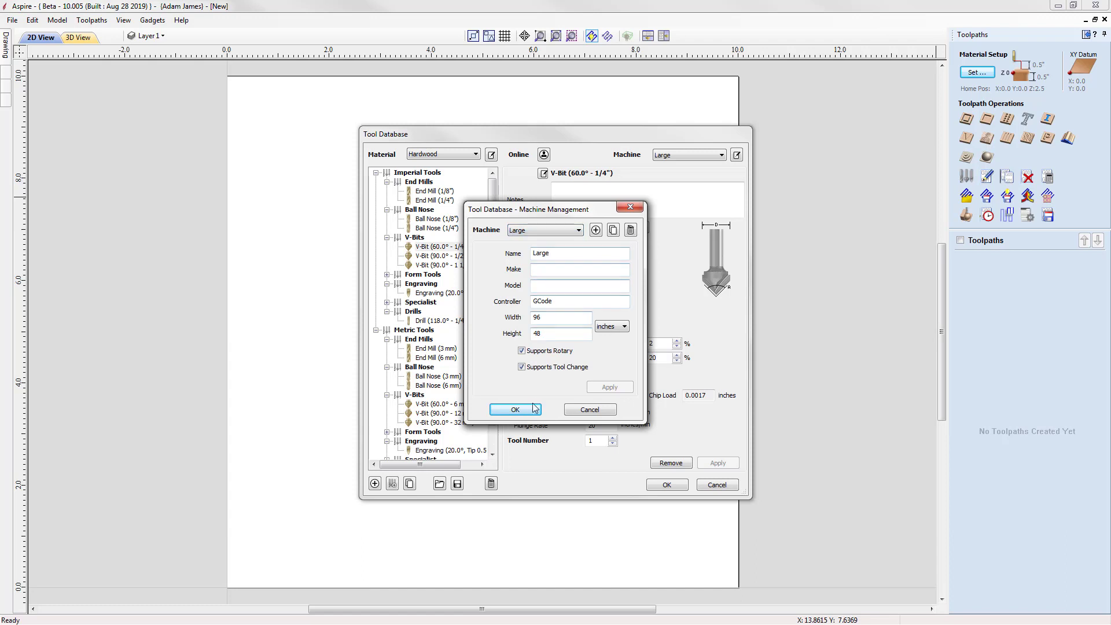
left_click(515, 410)
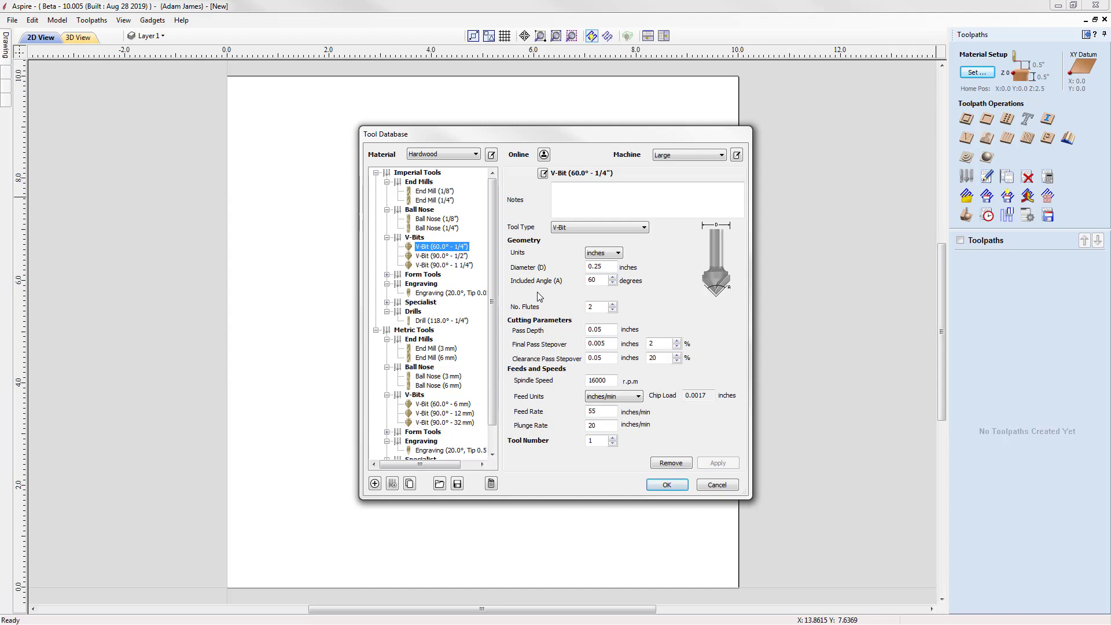
Step: Add a new material named Sign Foam to the tool database and accept the change
left_click(492, 155)
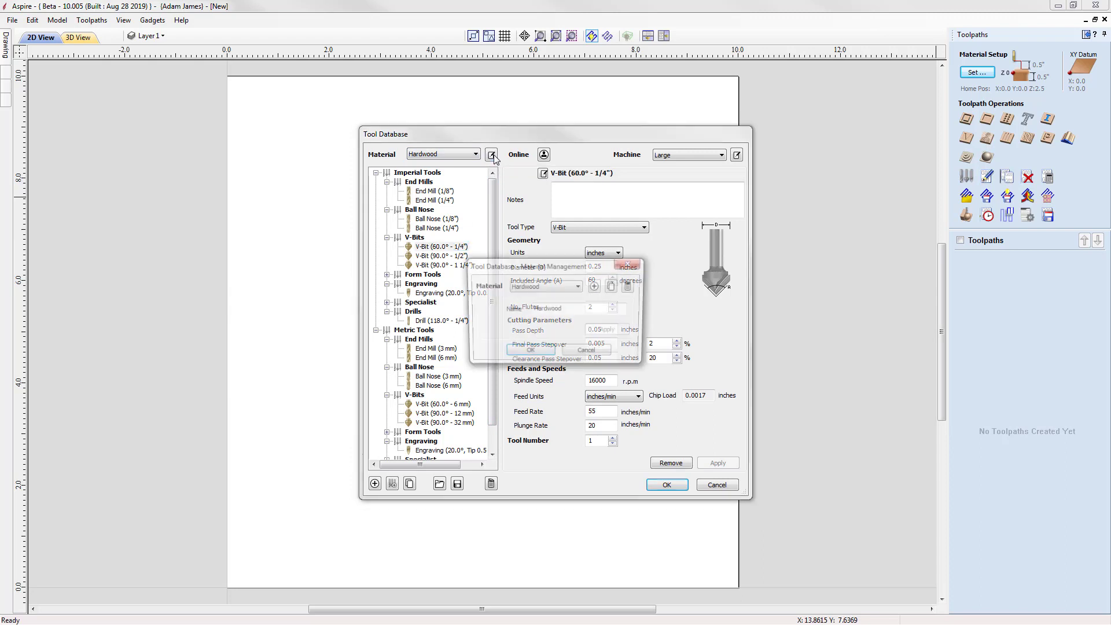
left_click(596, 287)
type("S")
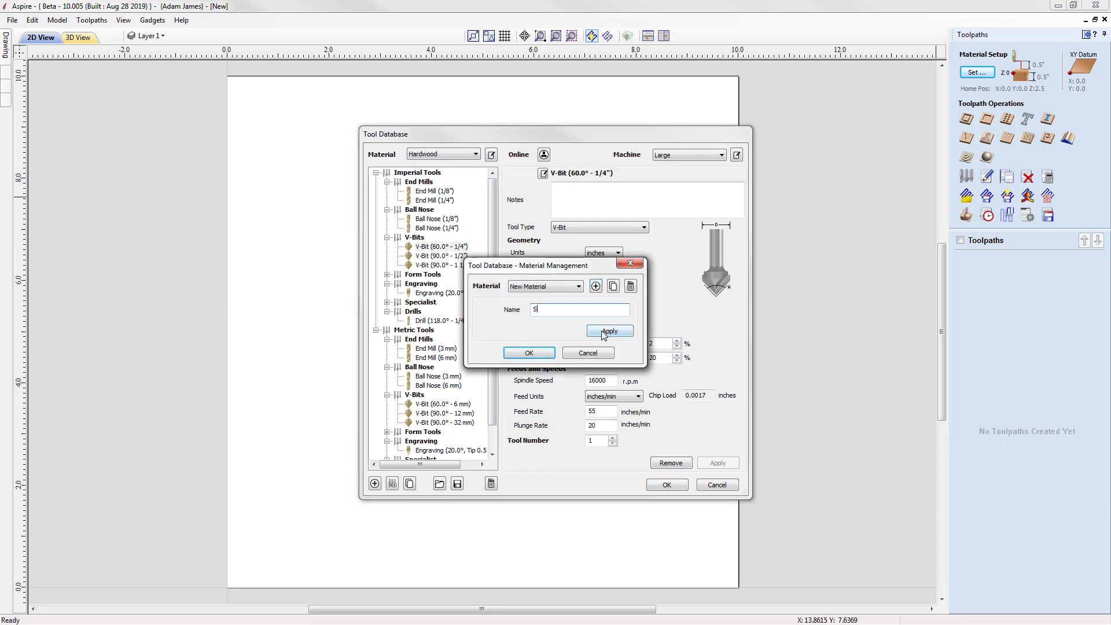
type("ign Foam")
left_click(603, 334)
left_click(544, 354)
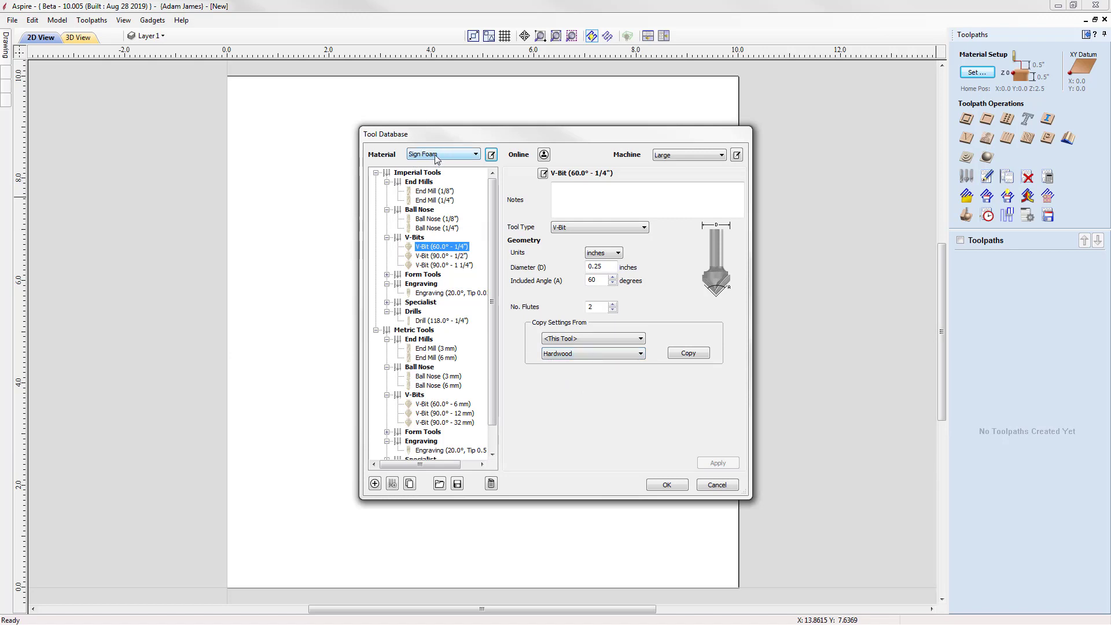
Step: Copy the Hardwood cutting settings of the imperial 1/4" End Mill to the Sign Foam material
left_click(434, 200)
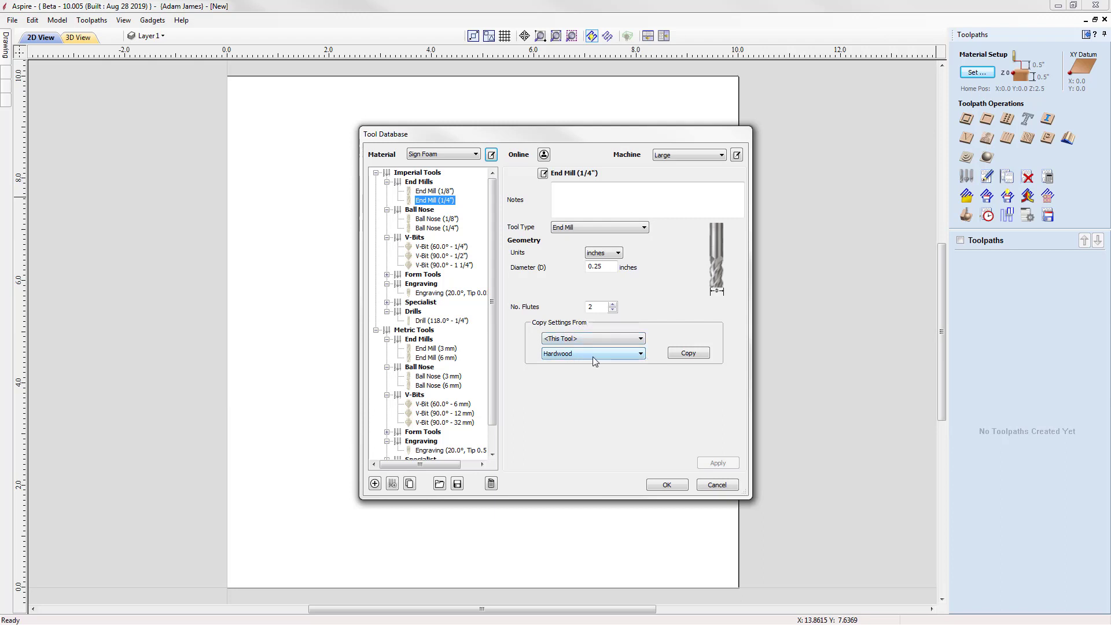
left_click(676, 360)
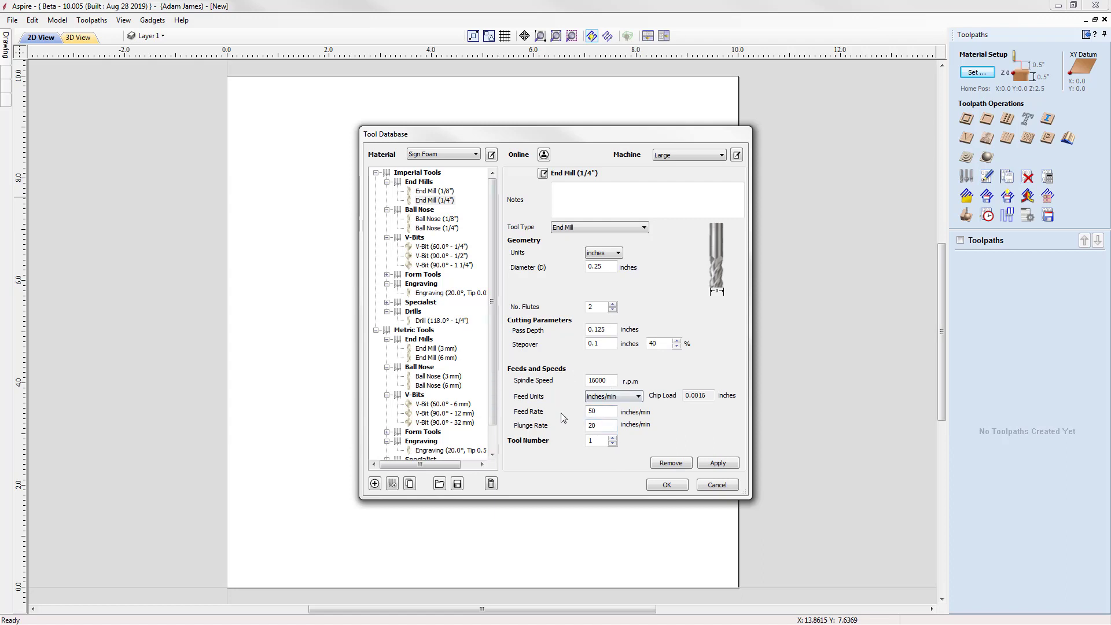
Step: Set the 1/4" End Mill's Sign Foam feed rate to 100 inches/min, plunge rate to 40 inches/min and spindle speed to 18000 r.p.m, applying the changes
left_click_drag(606, 411, 576, 413)
type("100")
left_click_drag(607, 426, 574, 427)
type("4")
left_click(612, 382)
key("BackSpace")
type("8")
left_click(712, 465)
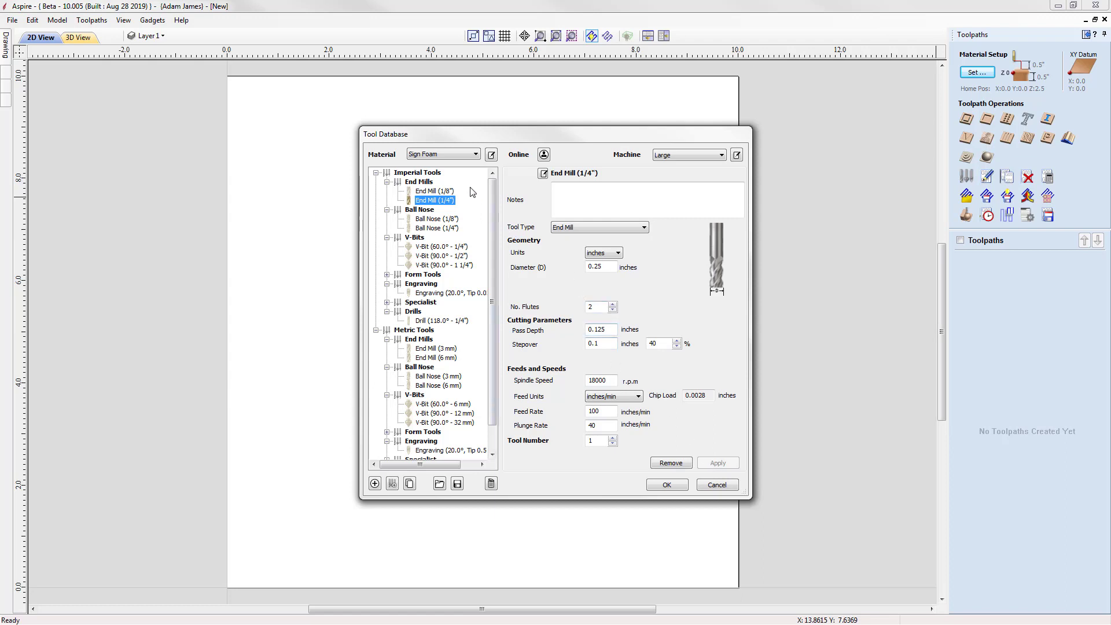
Step: Compare the 1/4" End Mill's cutting settings for Hardwood and Sign Foam by switching the material, ending on Sign Foam
left_click(468, 160)
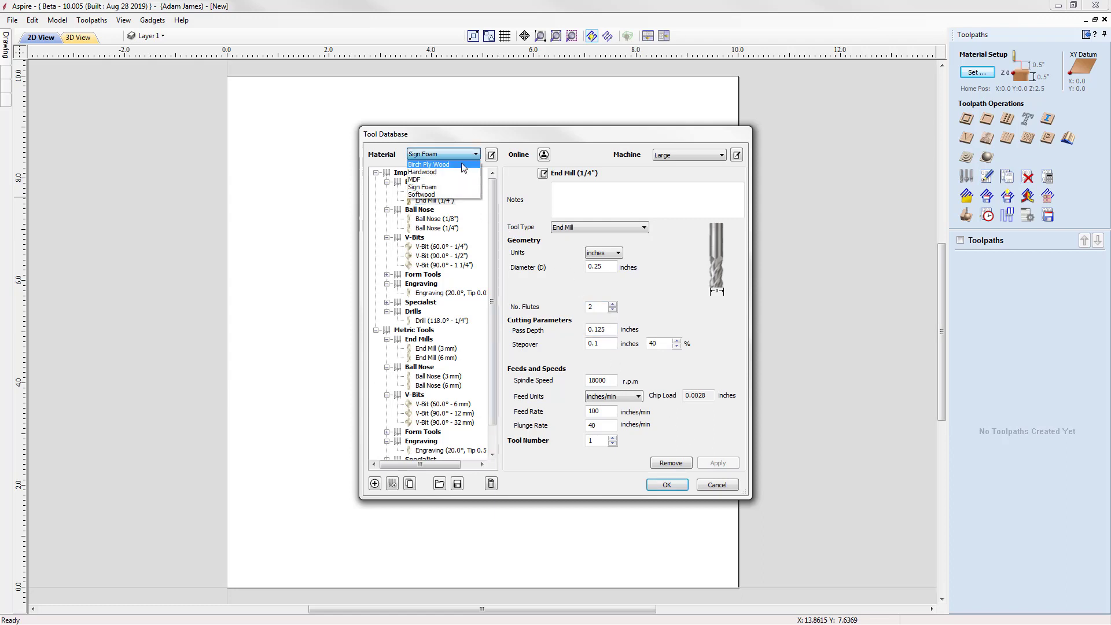
left_click(458, 173)
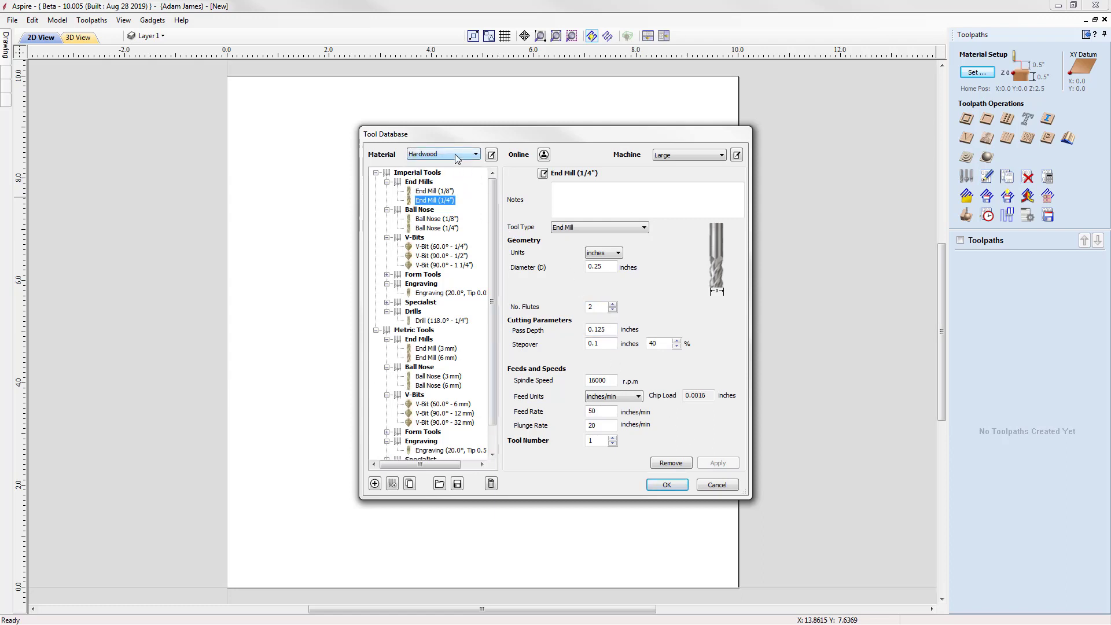
left_click(456, 155)
left_click(455, 155)
left_click(456, 156)
left_click(446, 187)
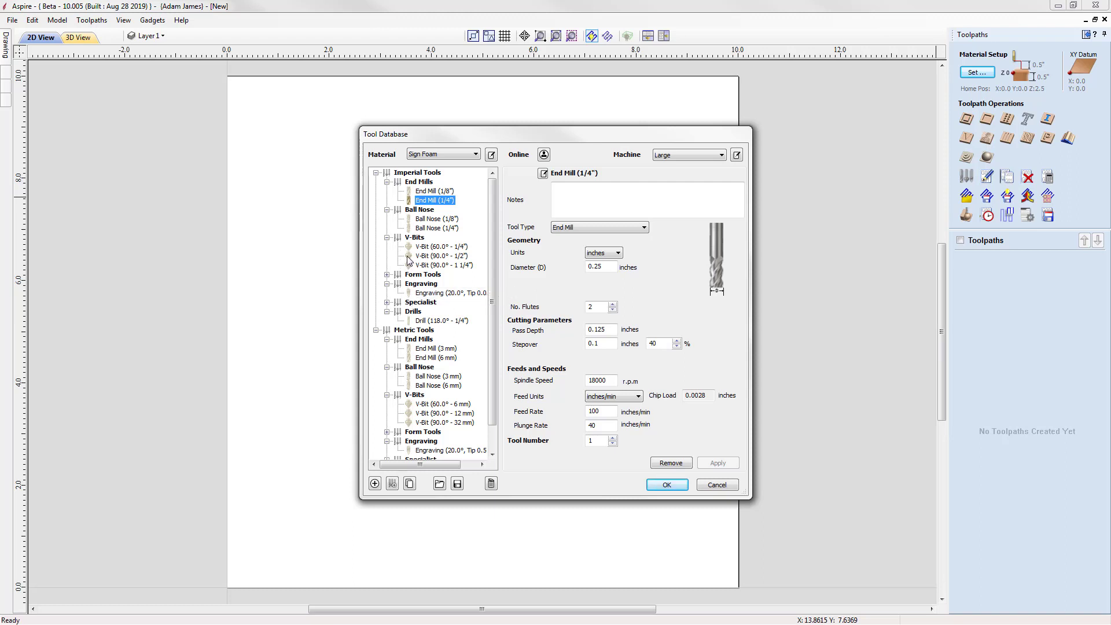
Step: Hide the tools that have no cutting settings for Sign Foam and review the remaining imperial tools
left_click(411, 220)
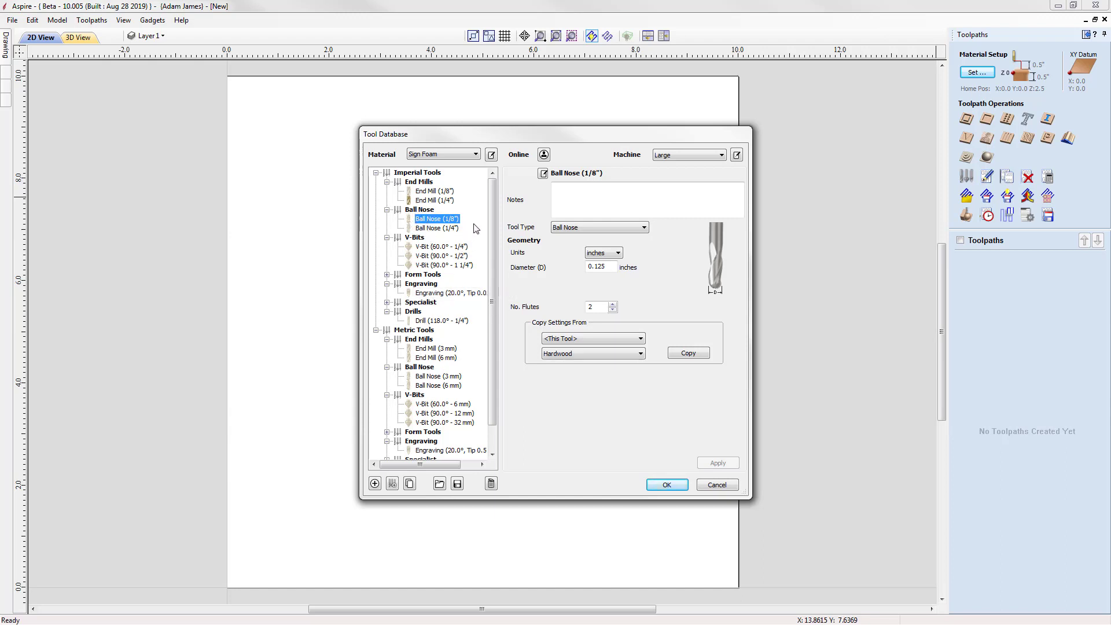
right_click(477, 203)
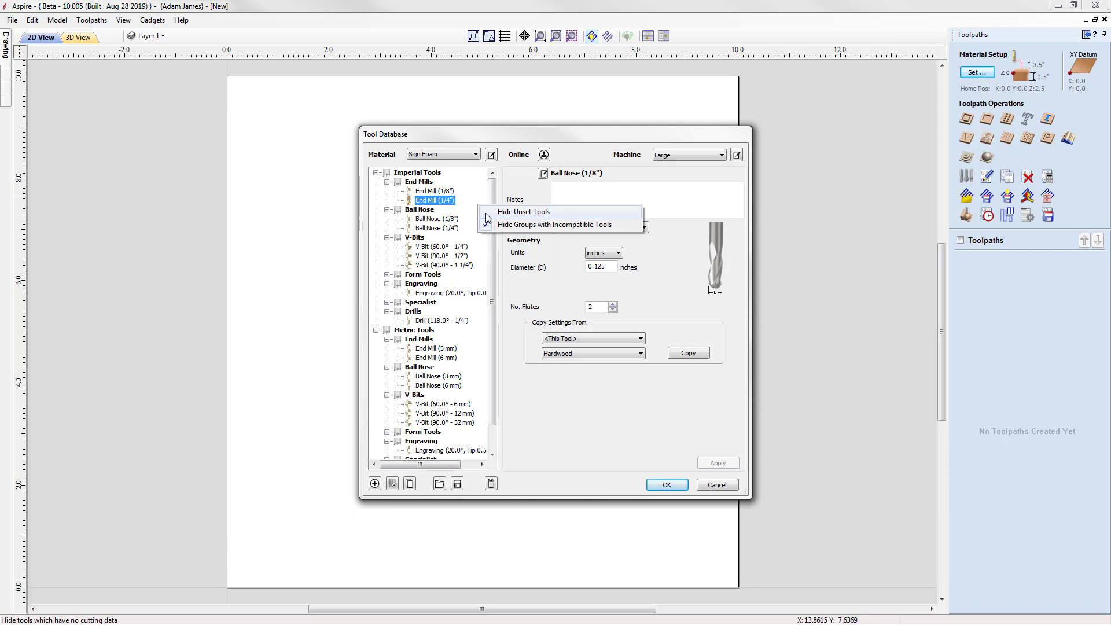
left_click(487, 211)
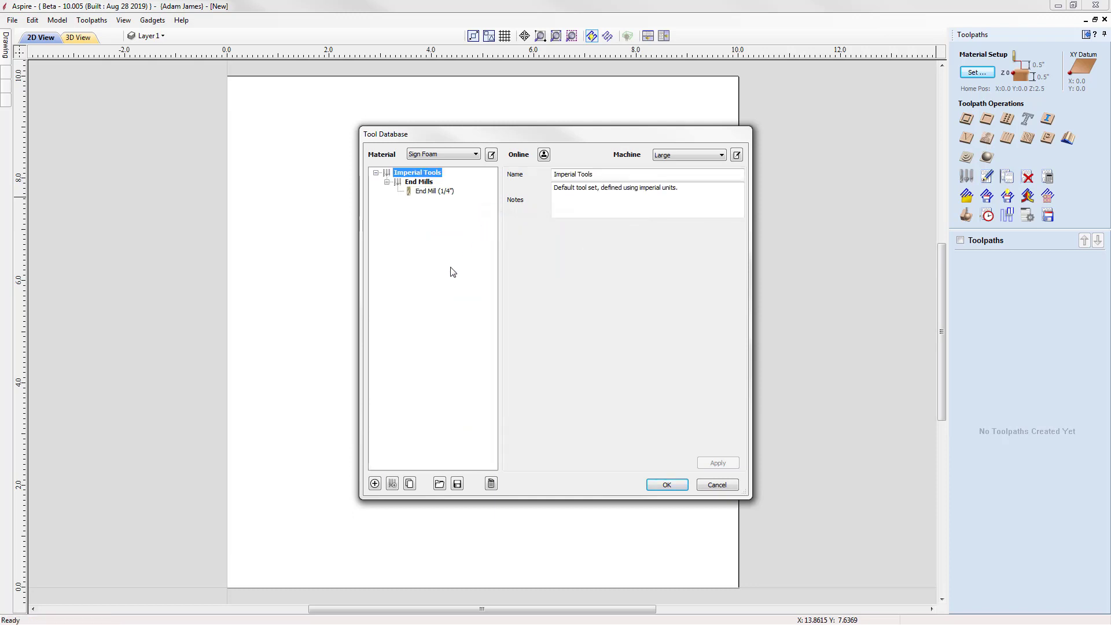
left_click(424, 196)
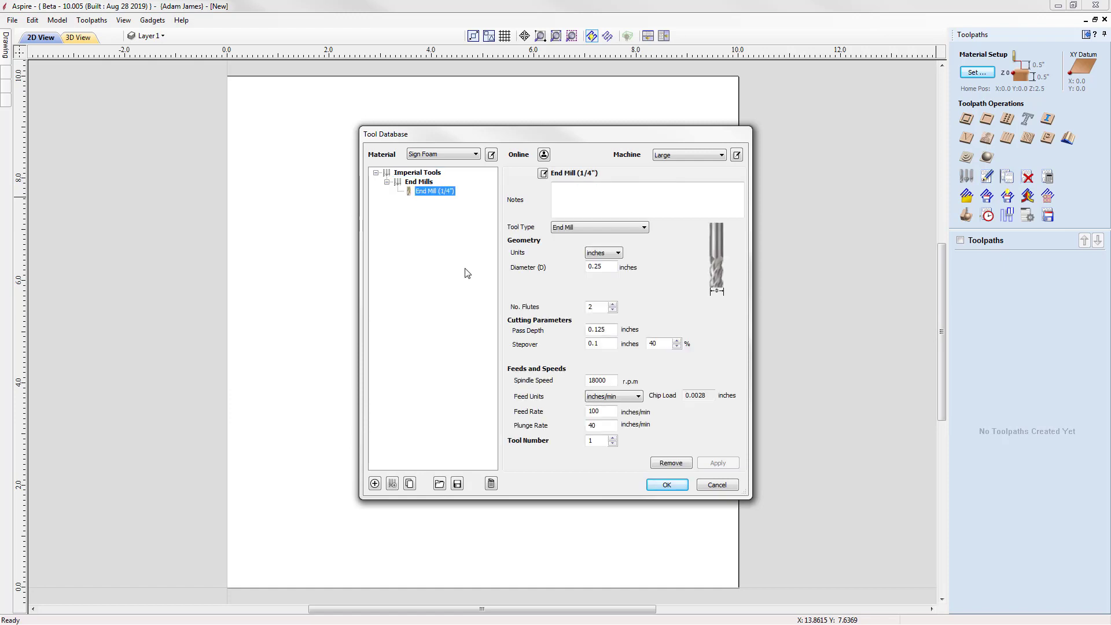
left_click(430, 174)
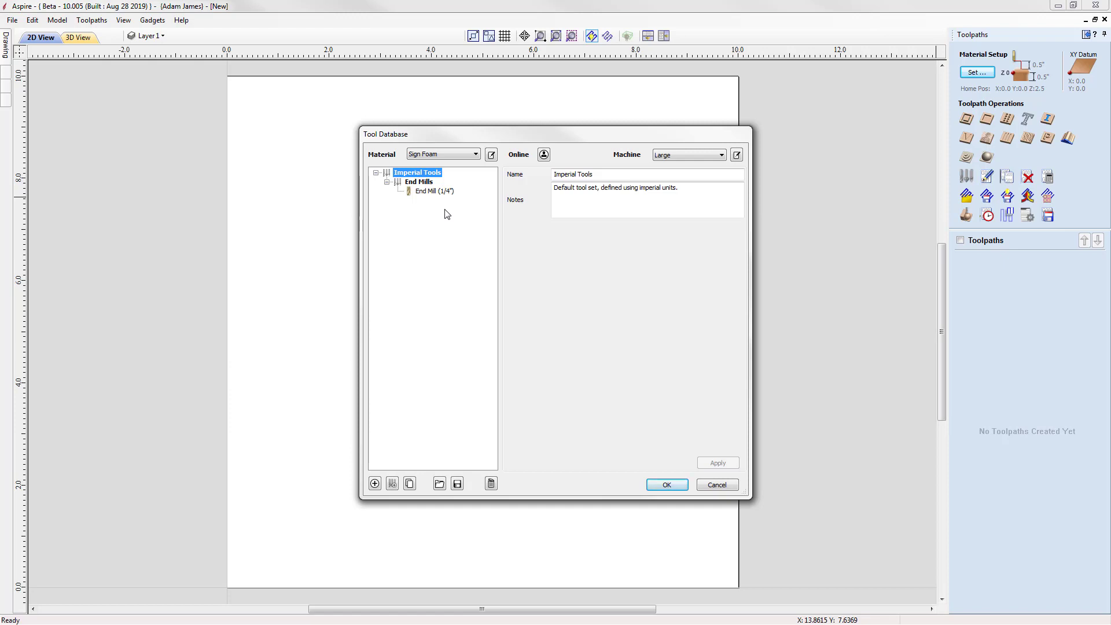
Step: Switch the material to Hardwood and view the settings of the metric 60° 6 mm V-Bit
left_click(469, 154)
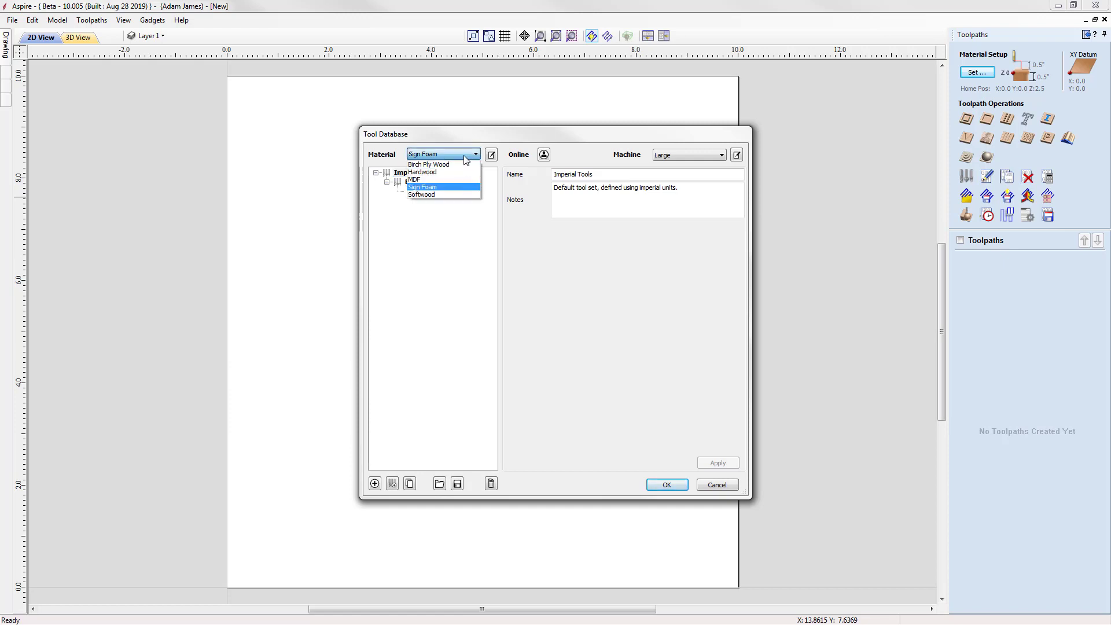
left_click(440, 173)
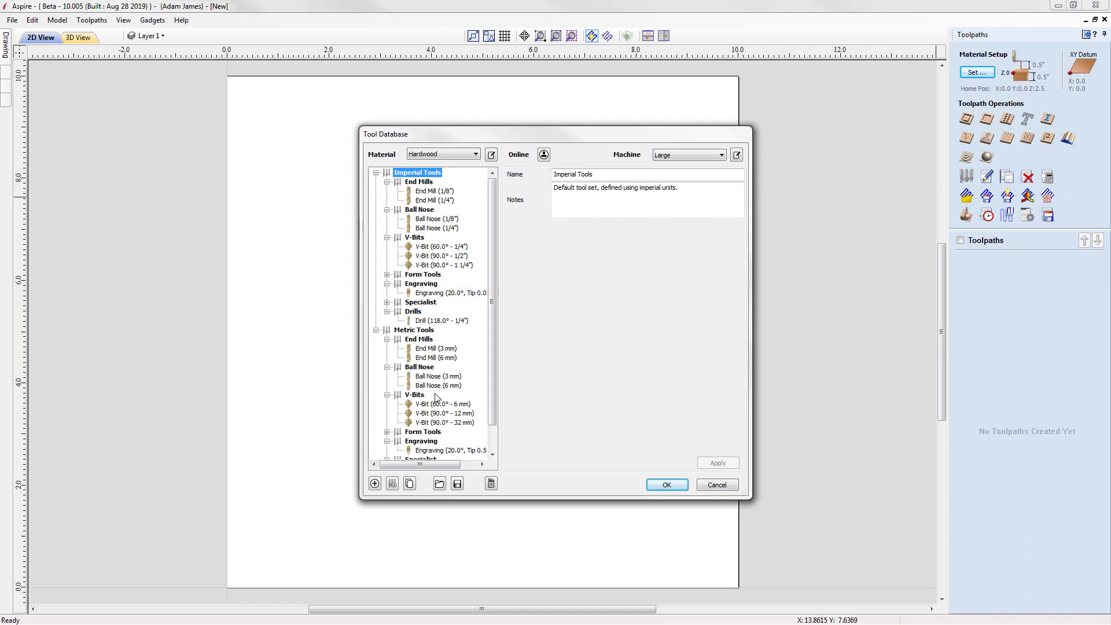
left_click(424, 404)
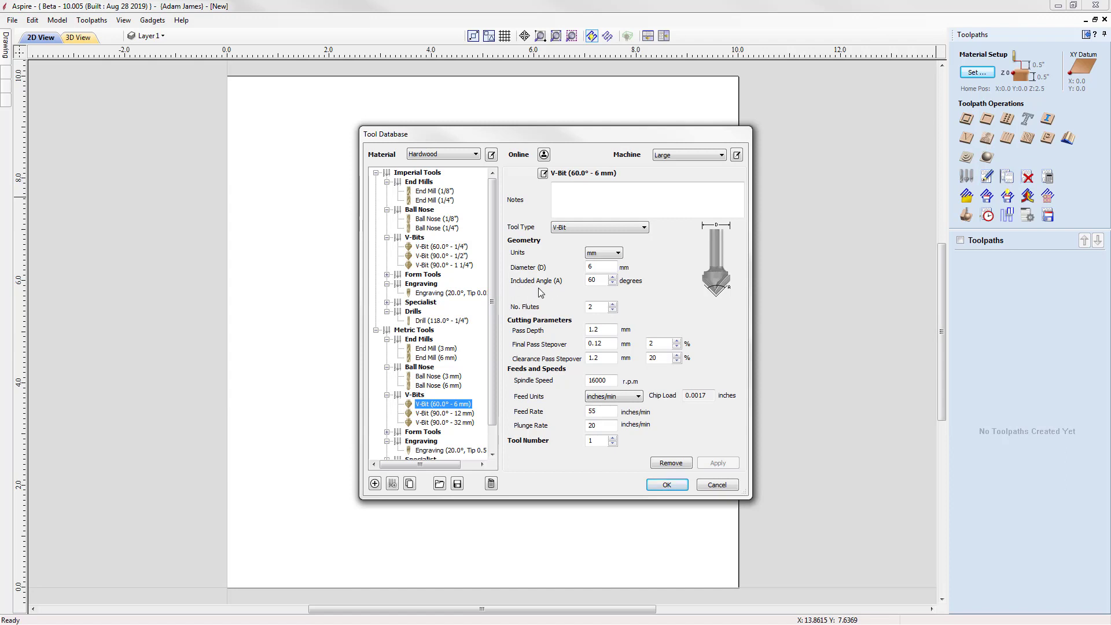
Step: Set the pass depth of the metric 3 mm End Mill to 2 mm and apply it
left_click(435, 349)
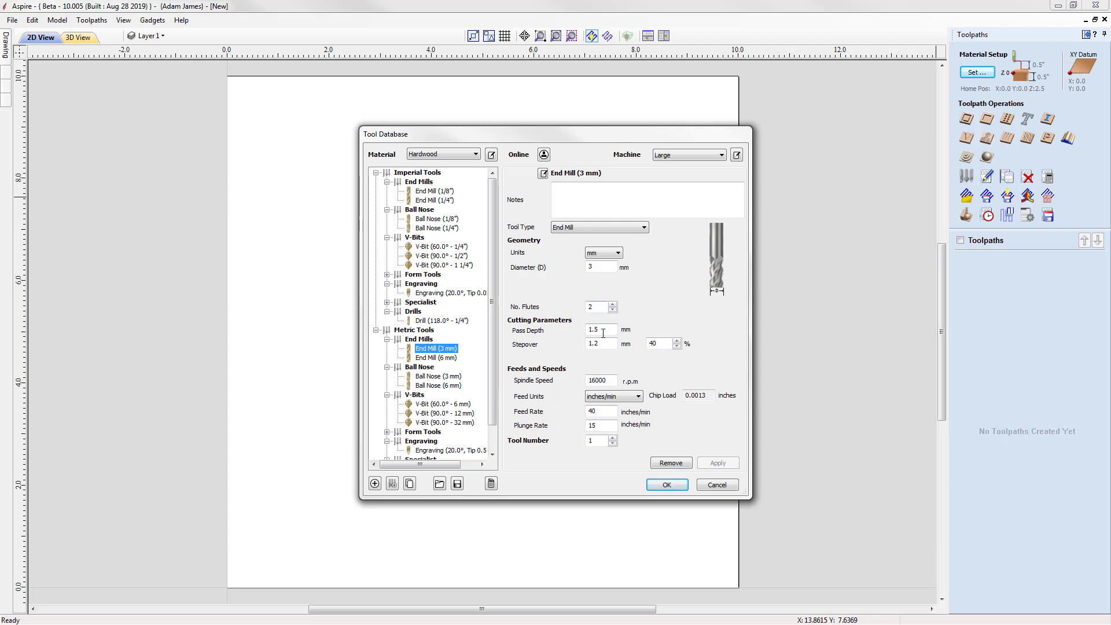
left_click(603, 331)
key("BackSpace")
key("BackSpace")
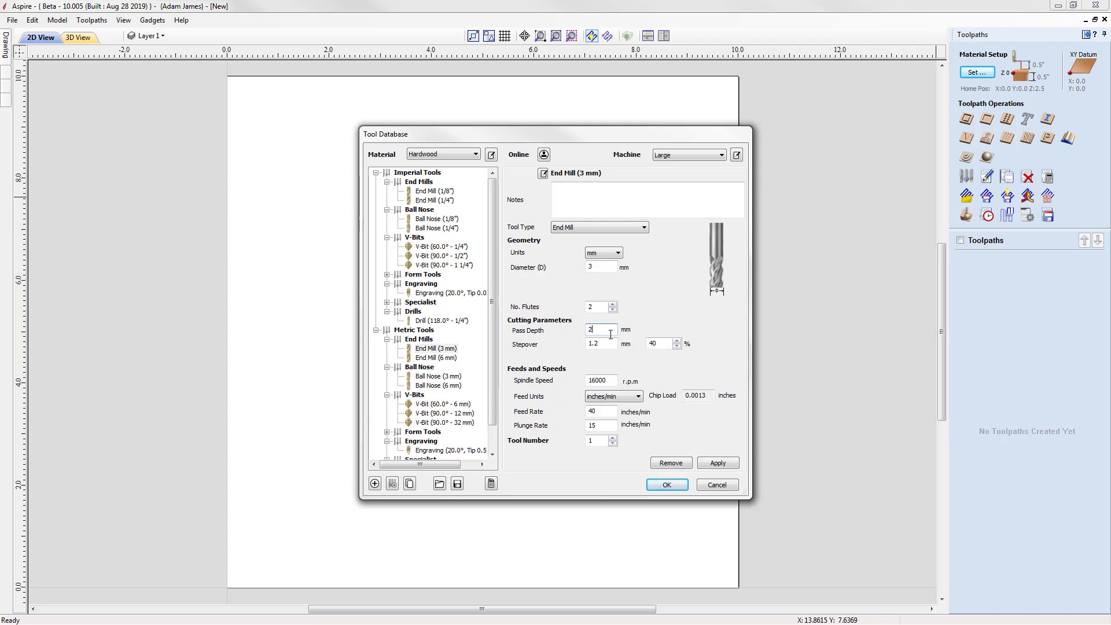
type("2")
left_click(717, 464)
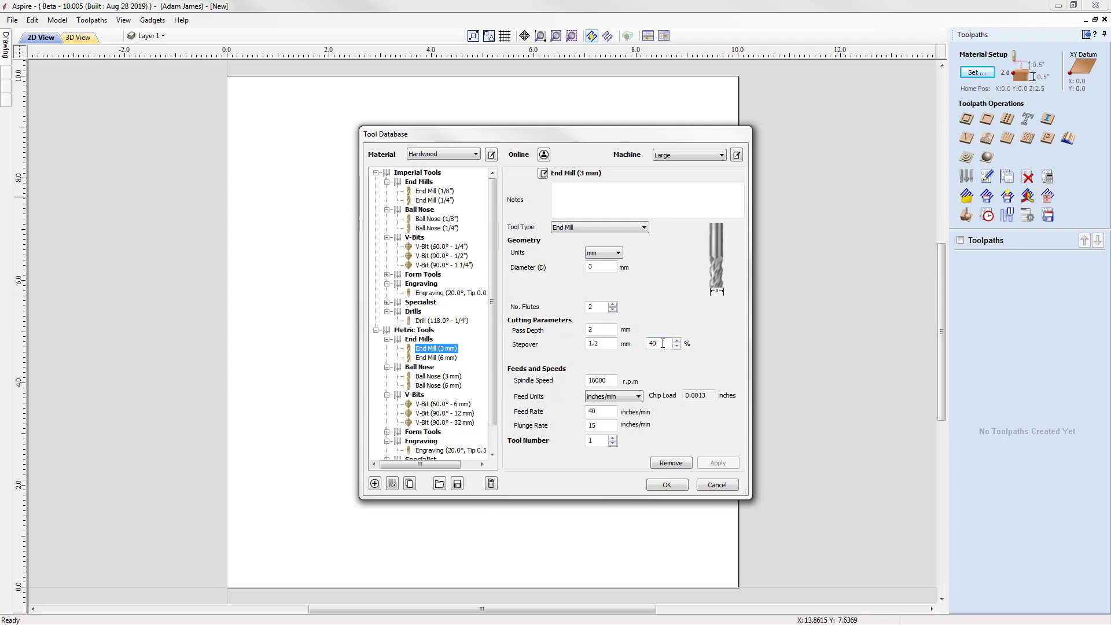
Step: Set the 3 mm End Mill's stepover to 1.5 mm, applying the change while switching to the 6 mm End Mill
left_click(608, 343)
key("BackSpace")
type("5")
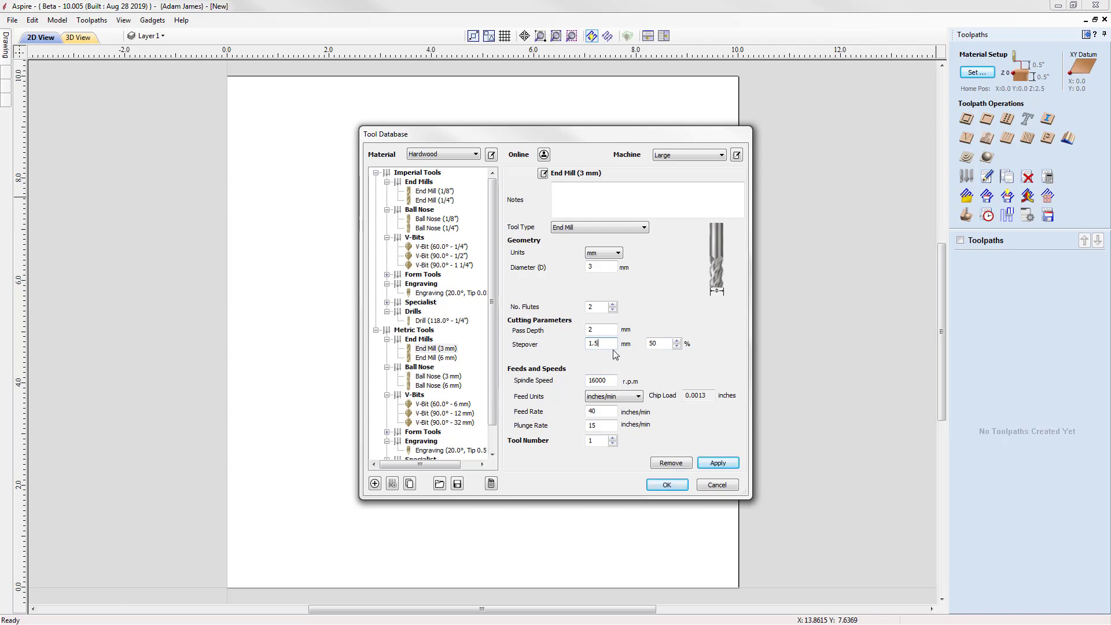
left_click(439, 359)
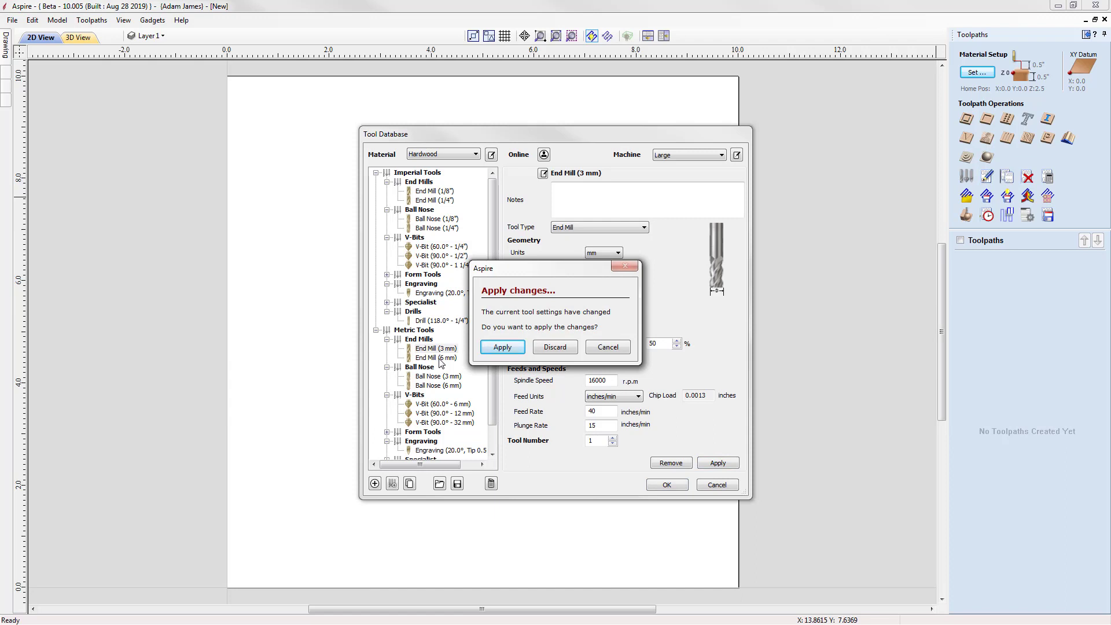
left_click(503, 346)
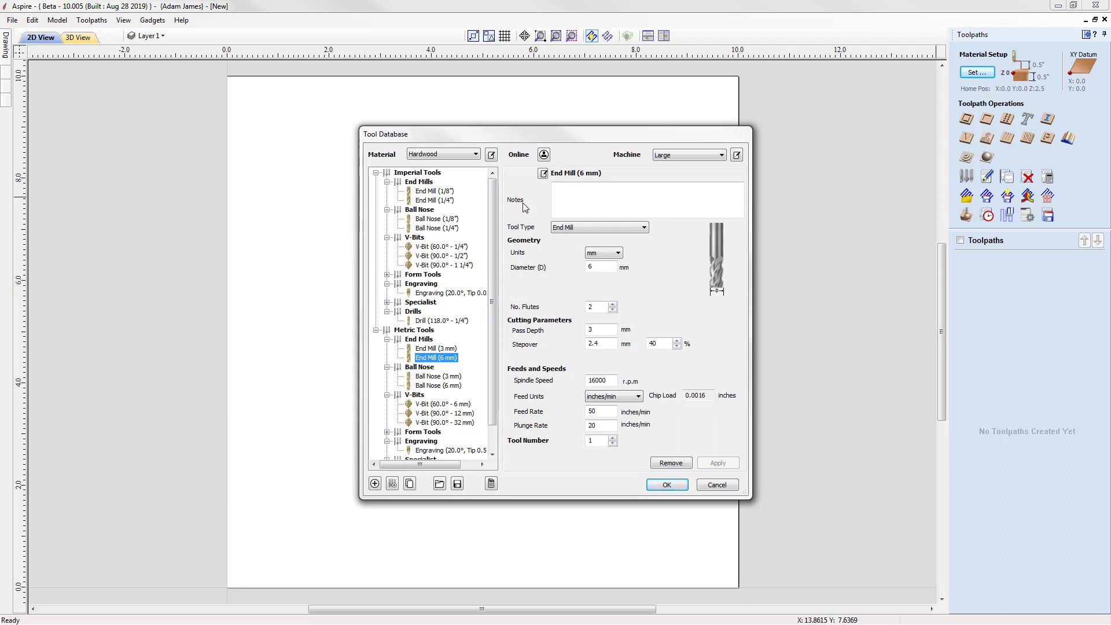
Step: Replace the 6 mm End Mill's name format with "6mm End Mill - #2311", without setting it as the default for End Mill
left_click(544, 173)
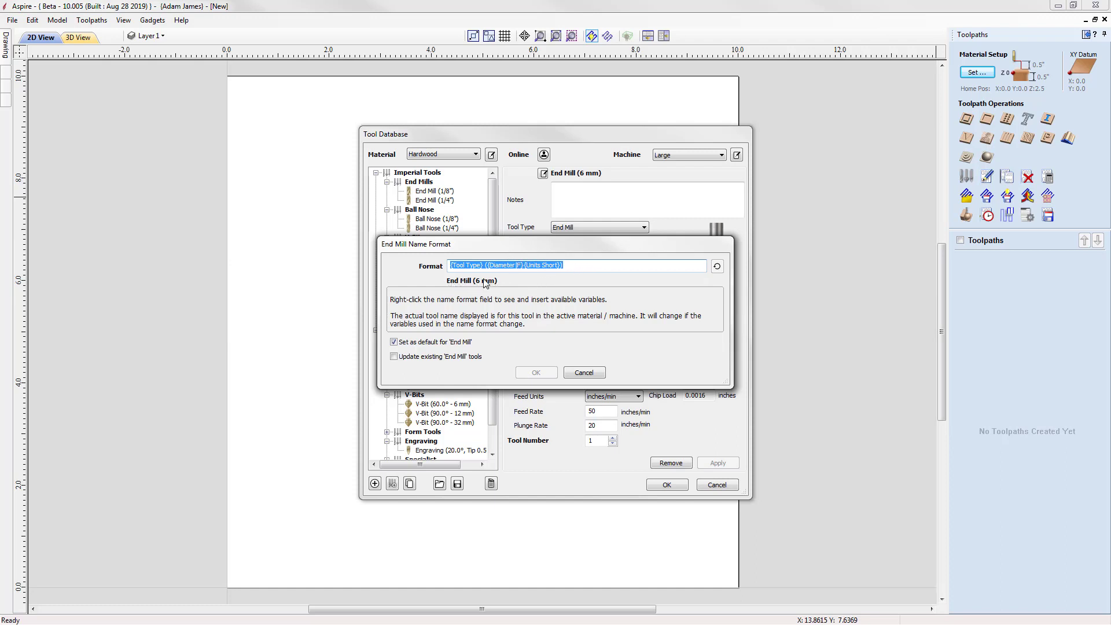
left_click(576, 269)
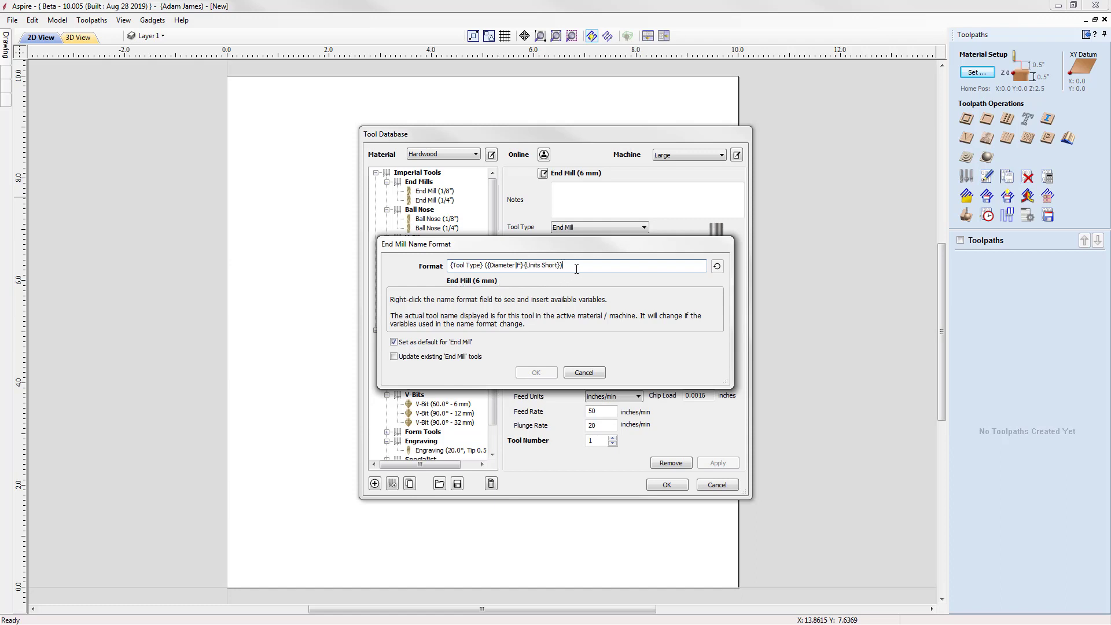
key("BackSpace")
key("BackSpace")
key("BackSpace")
key("BackSpace")
key("BackSpace")
key("BackSpace")
key("BackSpace")
key("BackSpace")
key("BackSpace")
key("BackSpace")
key("BackSpace")
key("BackSpace")
key("BackSpace")
key("BackSpace")
key("BackSpace")
key("BackSpace")
key("BackSpace")
key("BackSpace")
key("BackSpace")
key("BackSpace")
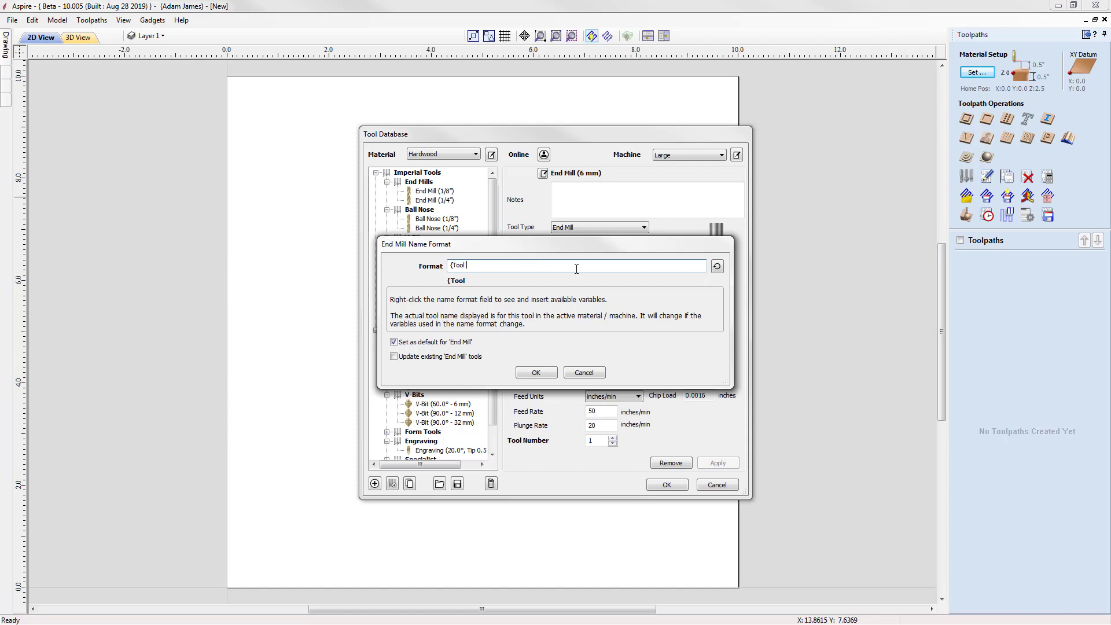
key("BackSpace")
key("BackSpace")
key("BackSpace")
key("BackSpace")
key("BackSpace")
key("BackSpace")
type("End")
key("BackSpace")
key("BackSpace")
key("BackSpace")
type("6mm End Mill - #")
left_click(394, 342)
left_click(535, 373)
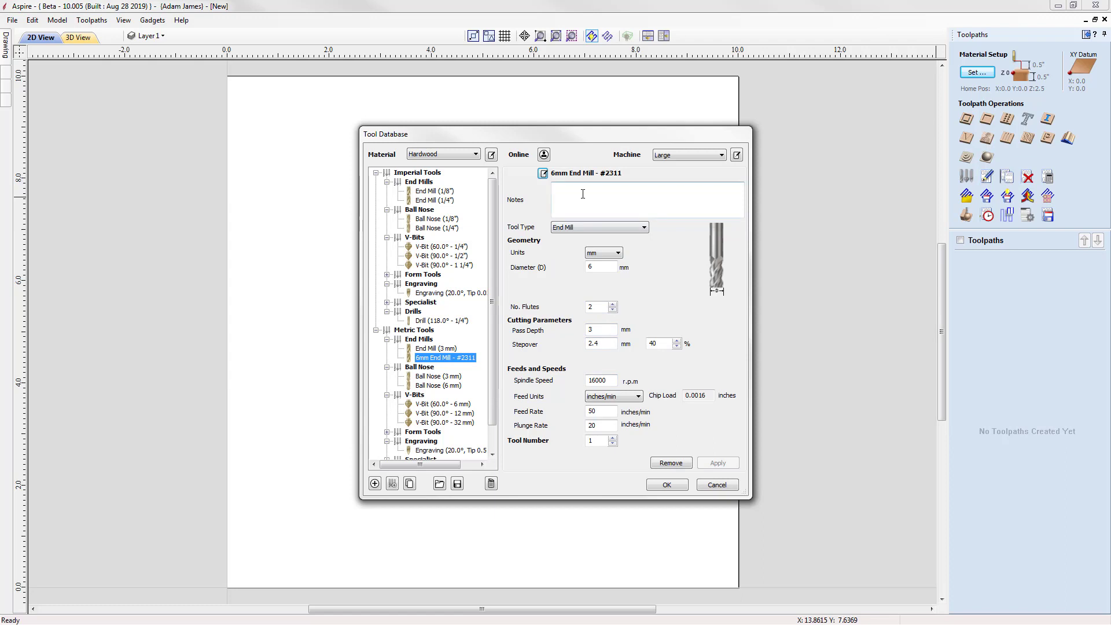
Step: Set the renamed 6mm End Mill's diameter to 7 mm, apply it and acknowledge the geometry notice
left_click(610, 268)
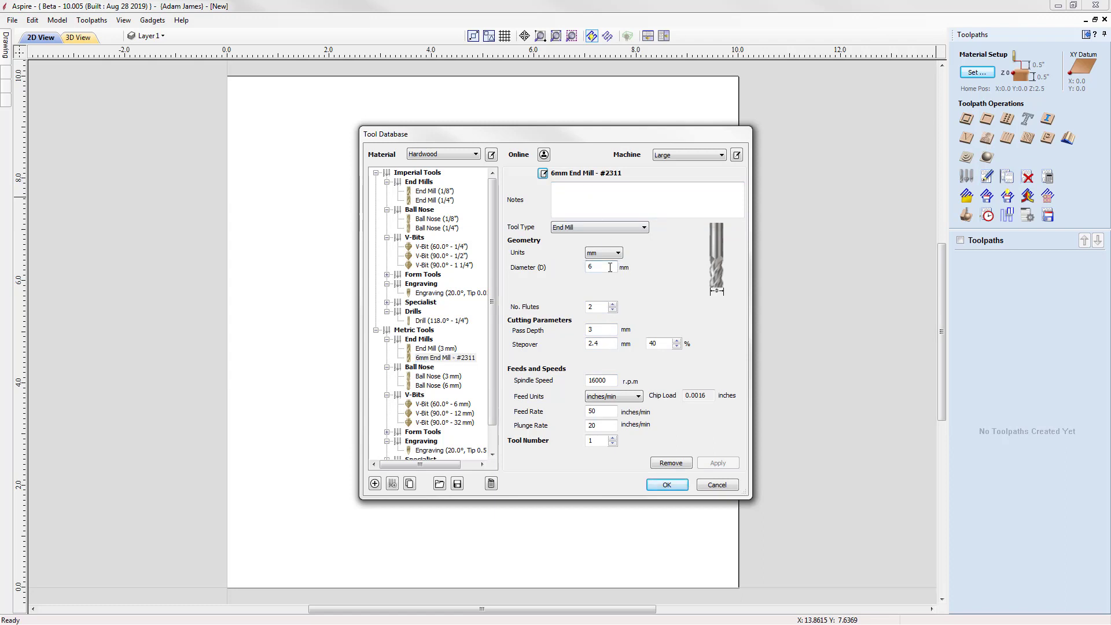
type("7")
left_click(730, 463)
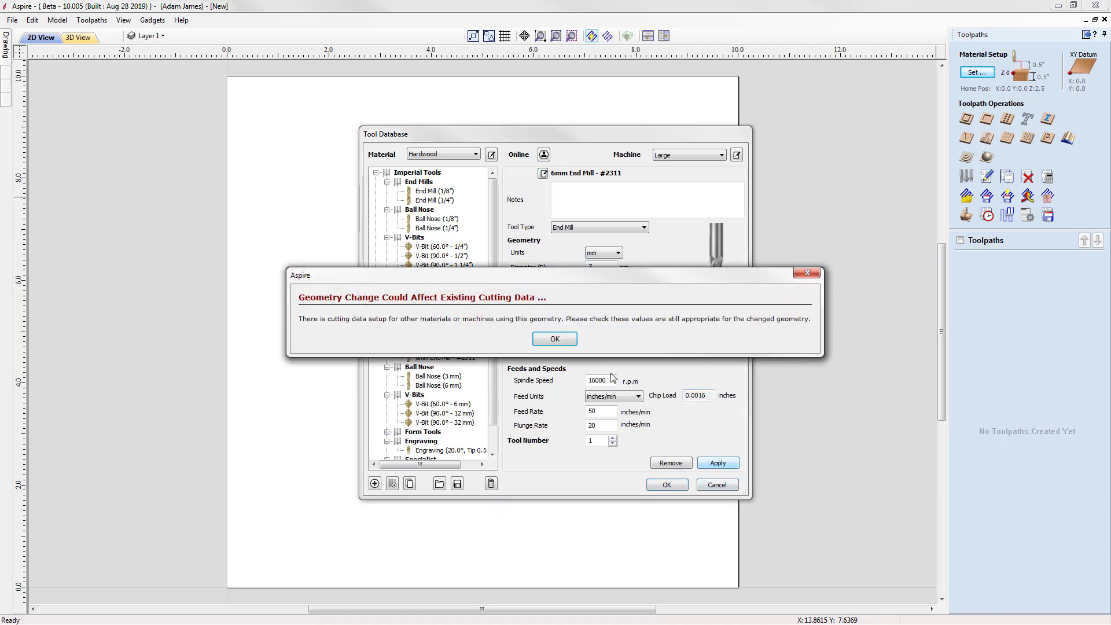
left_click(555, 339)
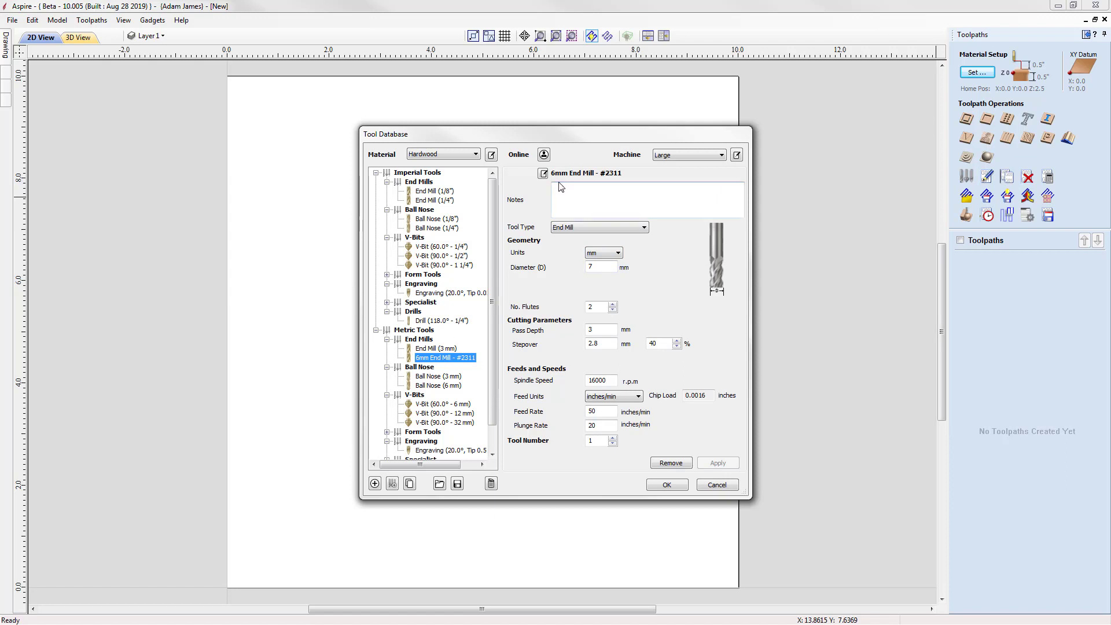
Step: Set the renamed end mill's diameter back to 6 mm, apply it and acknowledge the geometry notice
left_click(608, 265)
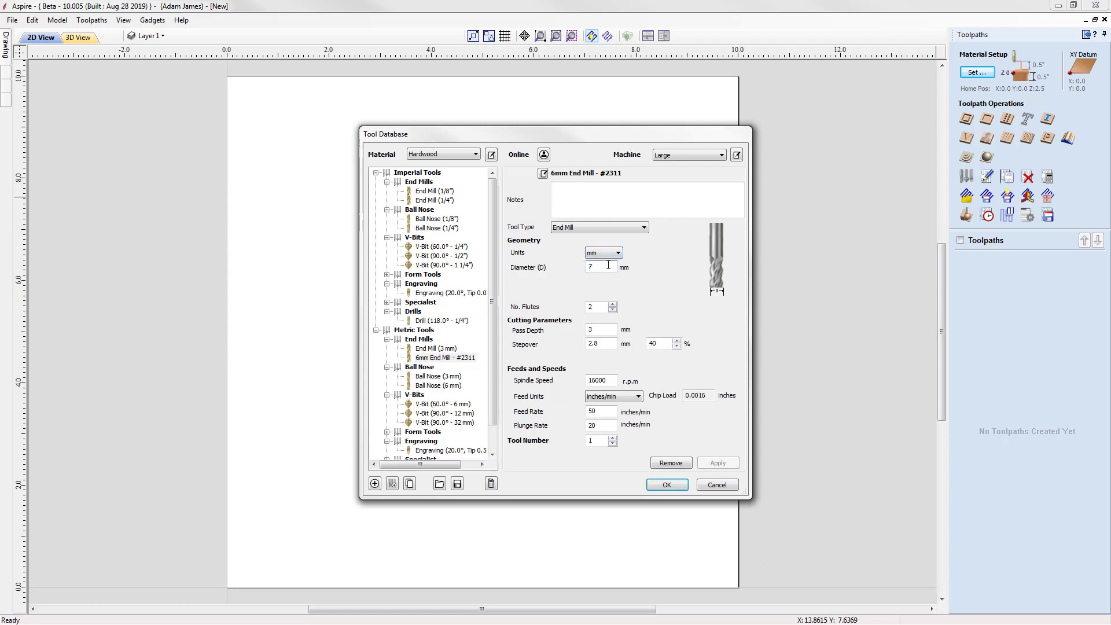
key("BackSpace")
type("6")
left_click(713, 463)
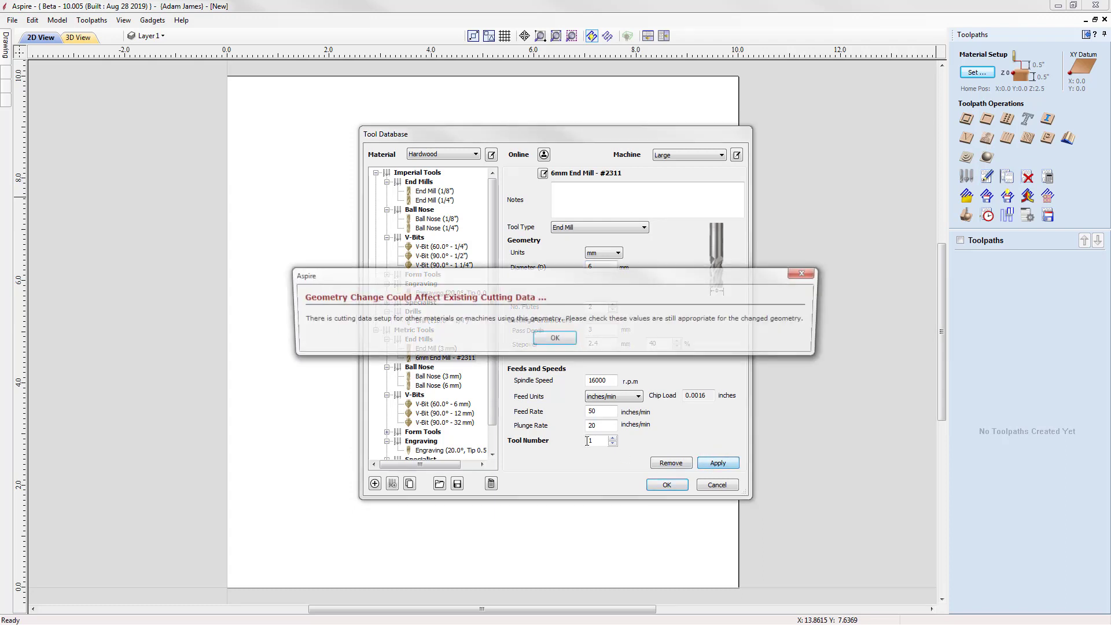
left_click(567, 341)
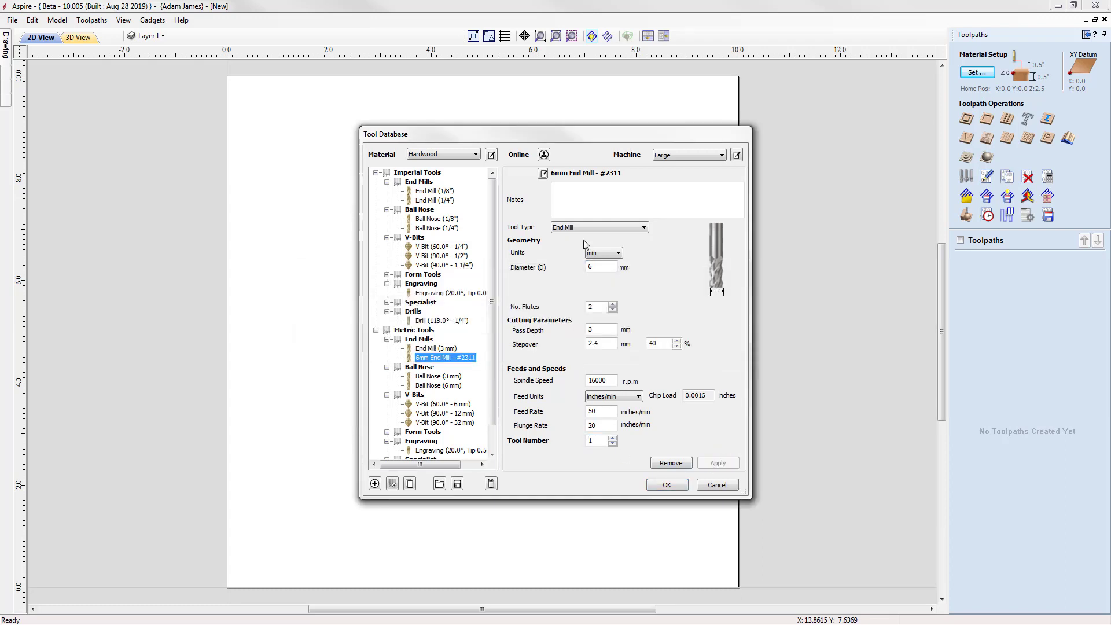
Step: Replace the fixed number 6 in the end mill's name format with the {Diameter} variable
left_click(543, 174)
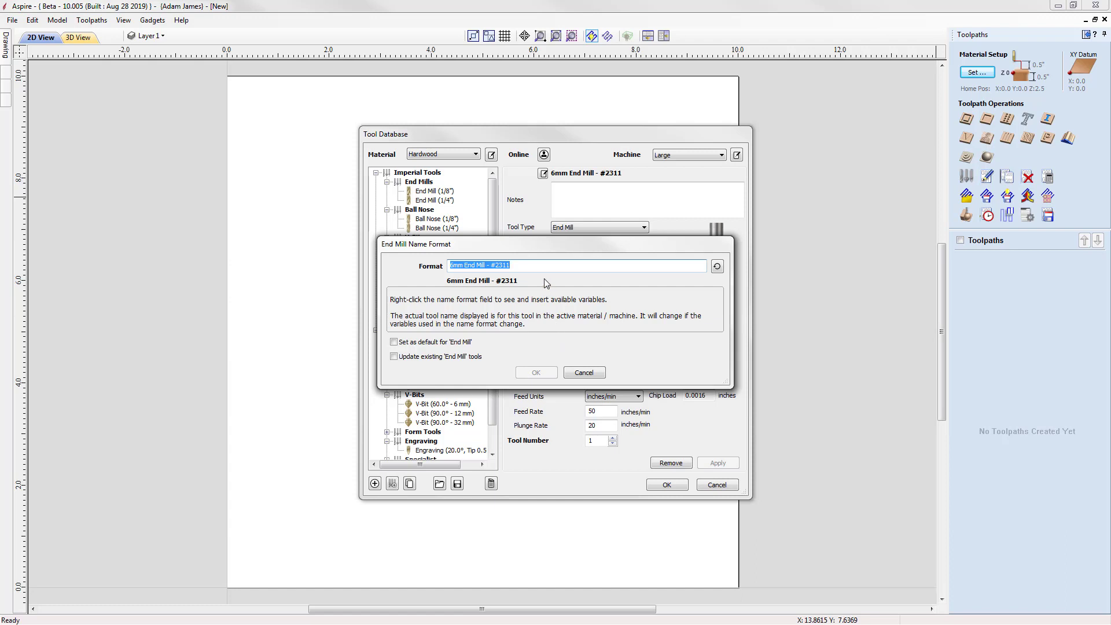
left_click(473, 266)
key("Delete")
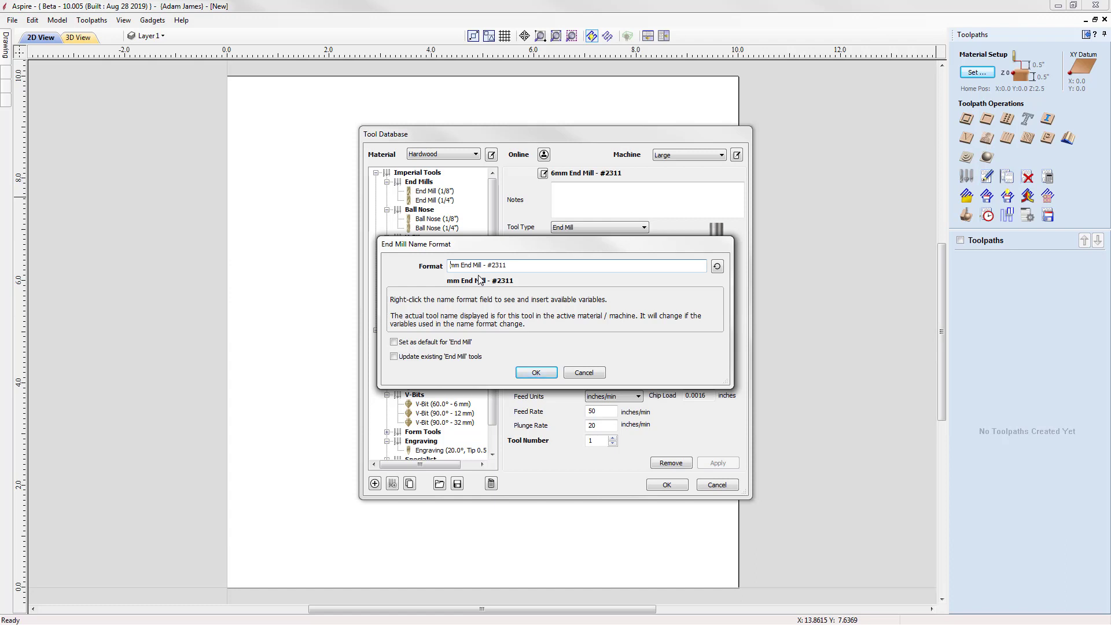
type("{")
key("BackSpace")
type("{Diameter}")
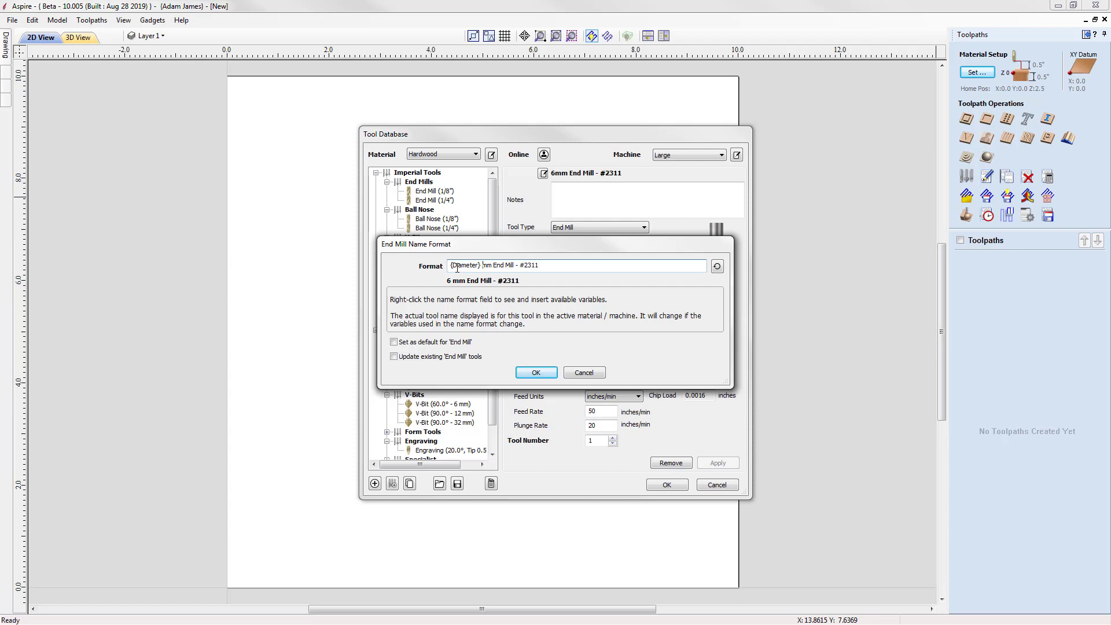
Step: Replace the end mill's name format with "{Tool Type} - {Diameter}{Units Short}"
left_click_drag(547, 268, 431, 268)
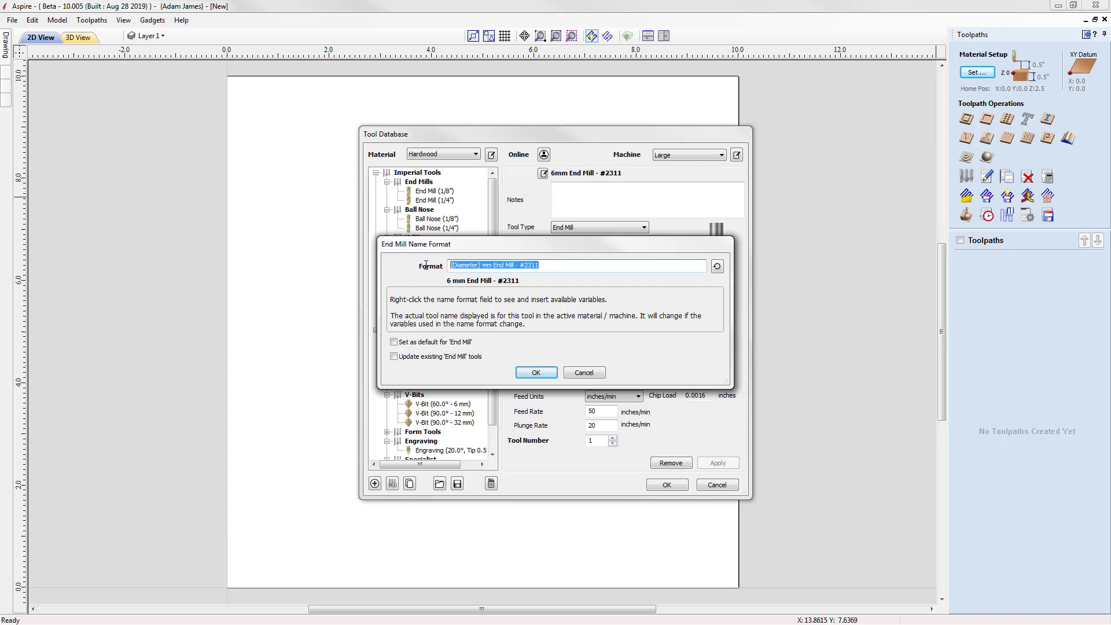
key("BackSpace")
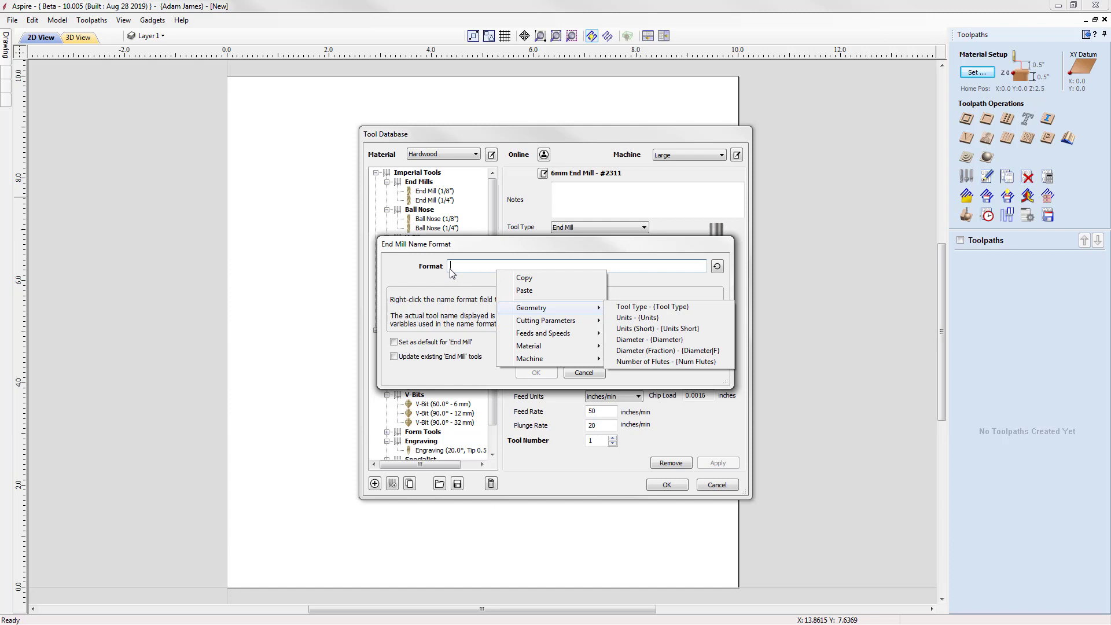
left_click(453, 270)
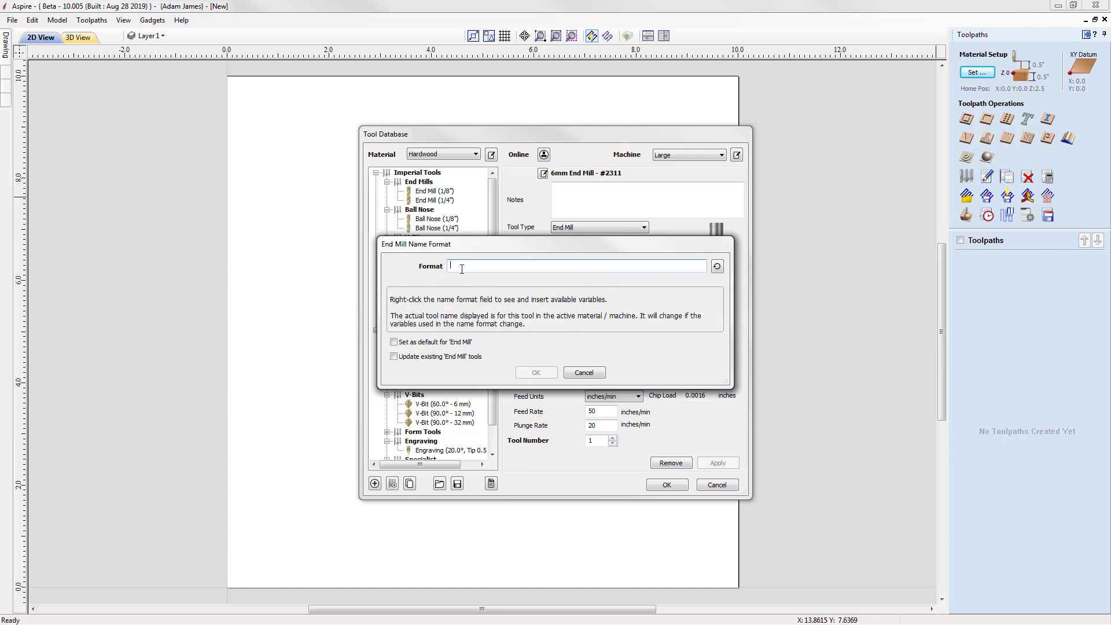
type("{Tool Type}")
type("- {6")
type("iameter")
type("}")
right_click(547, 265)
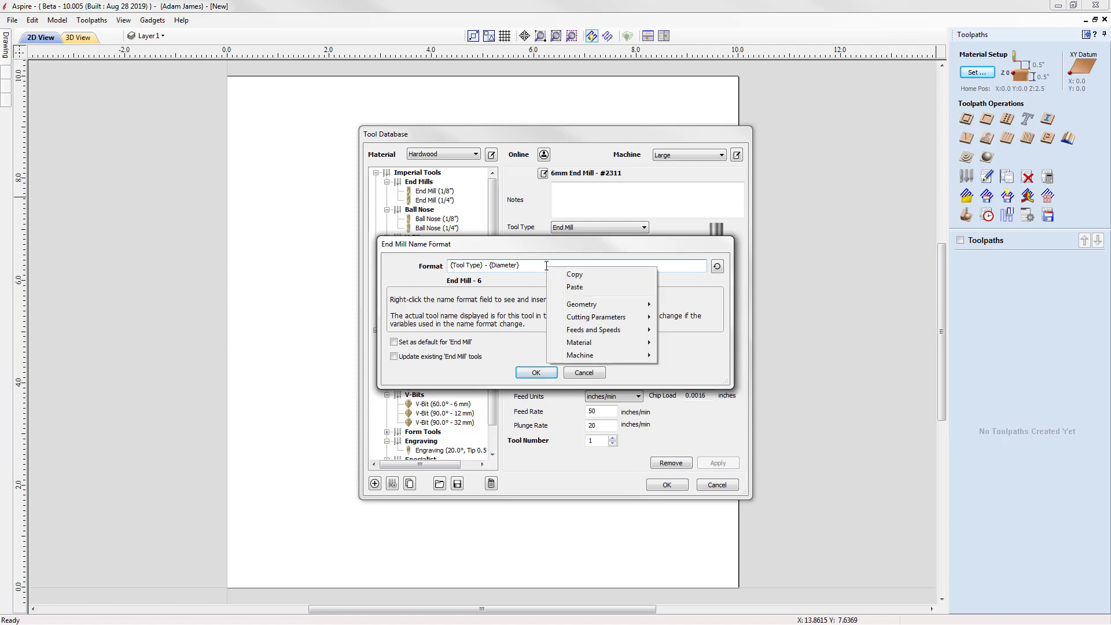
mouse_move(601, 308)
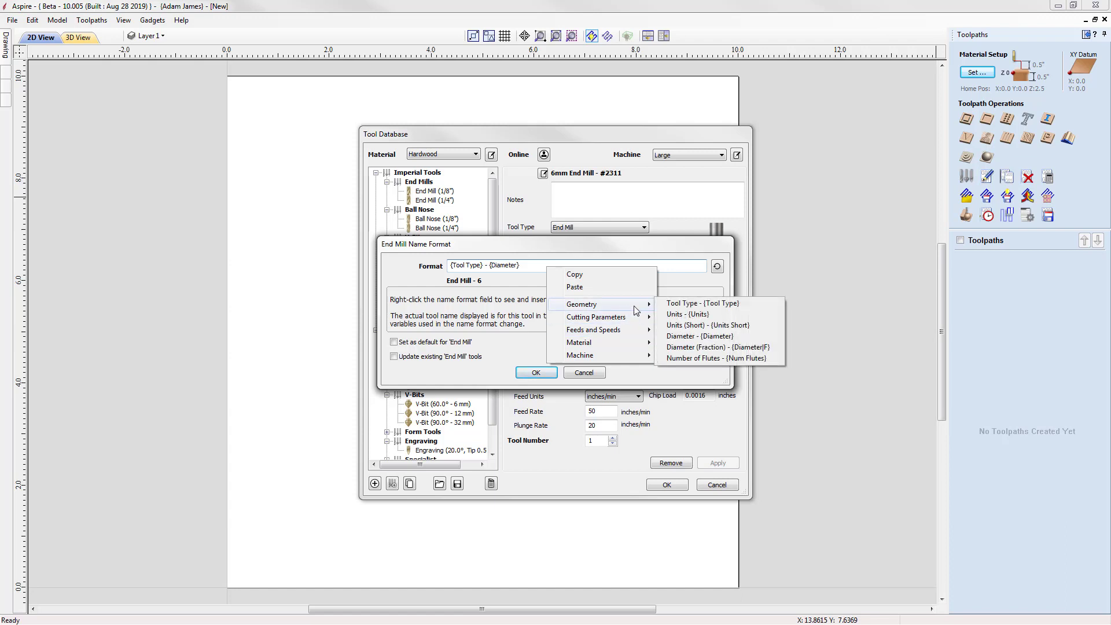
left_click(677, 326)
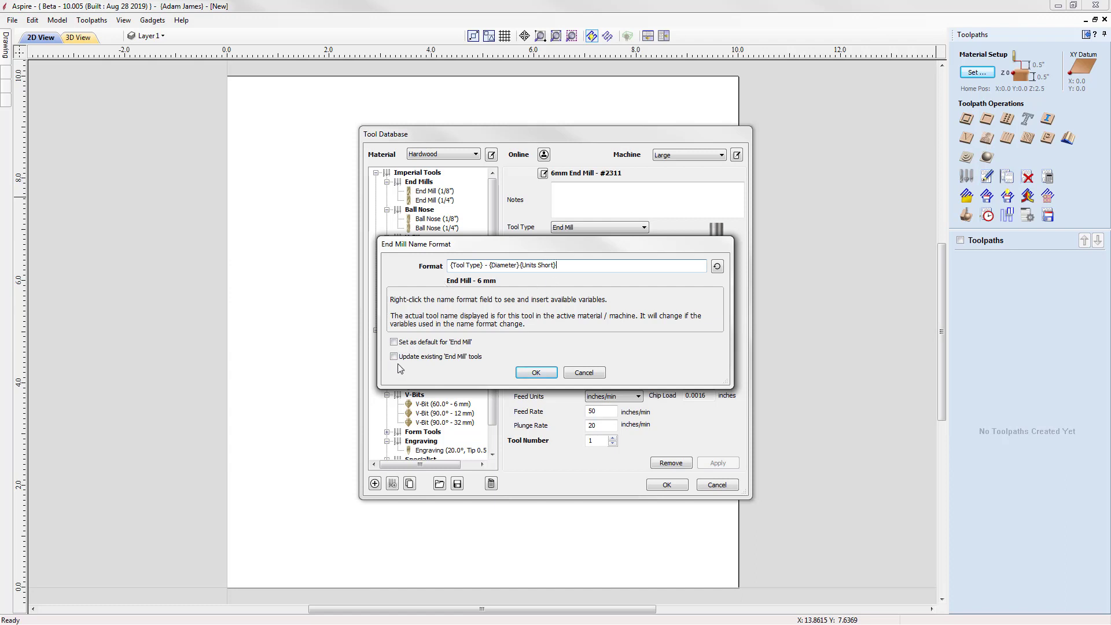
Step: Make the name format the default for End Mill, update existing End Mill tools with it, and accept the Tool Database changes
left_click(394, 342)
left_click(393, 357)
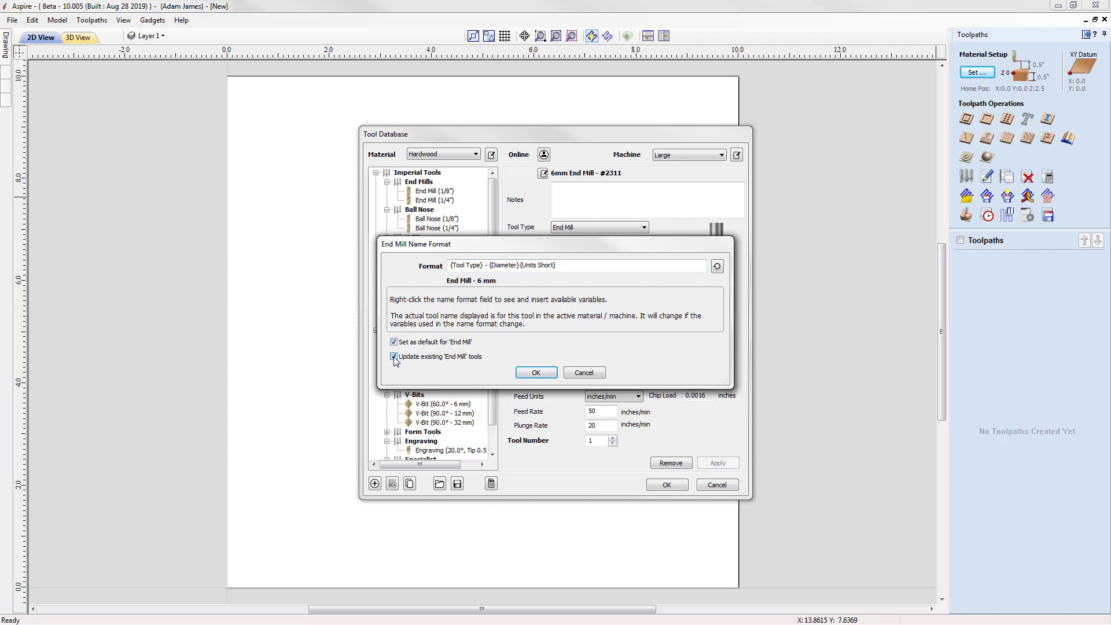
left_click(537, 376)
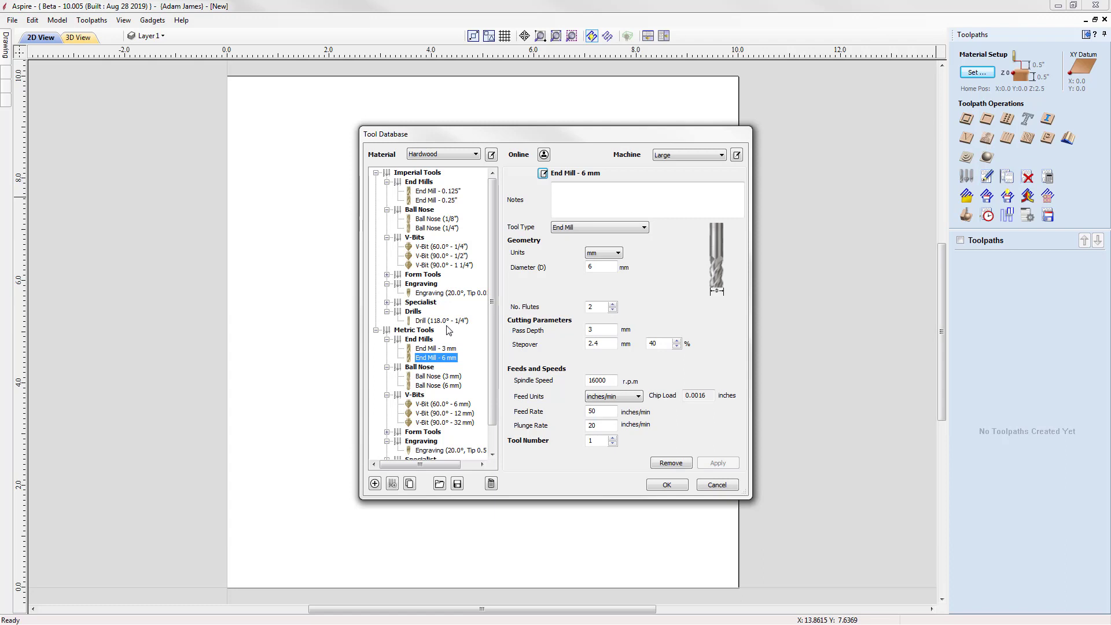
left_click(463, 334)
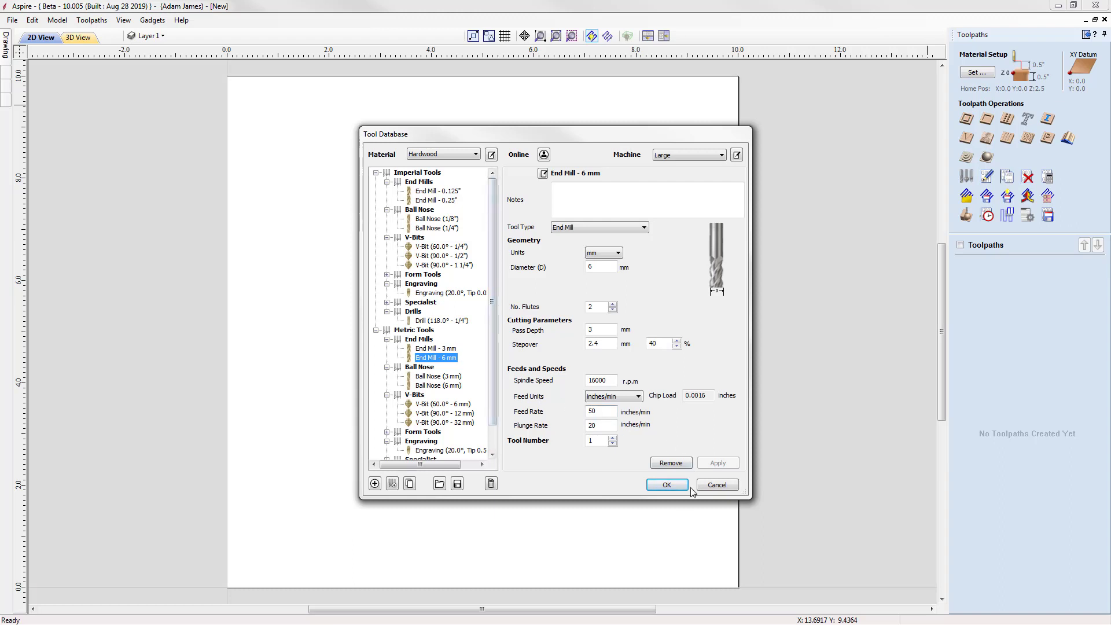
left_click(673, 488)
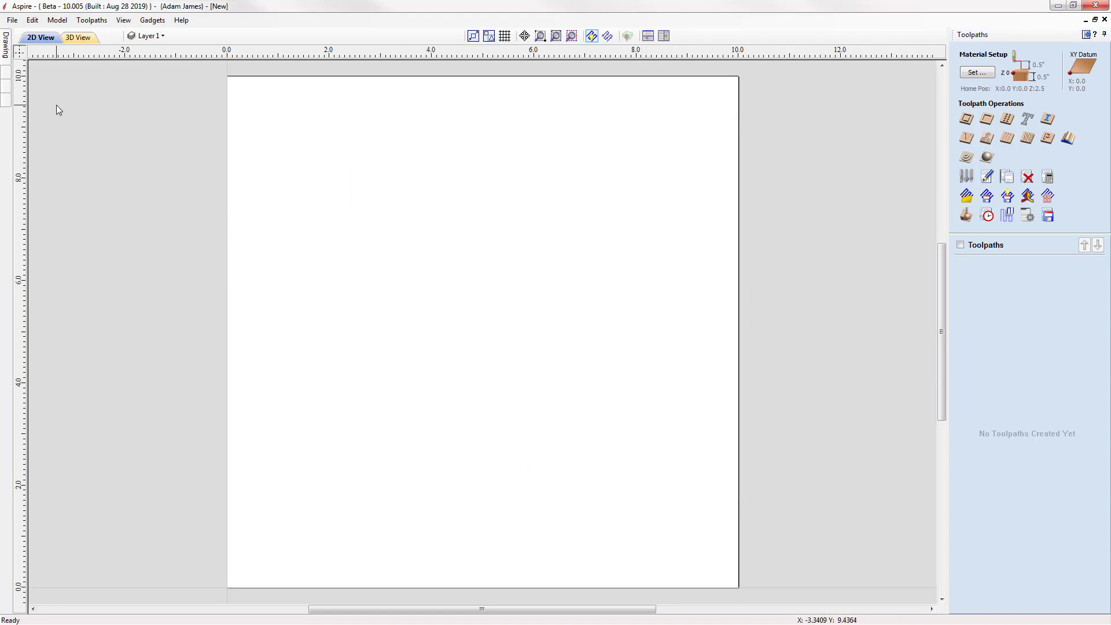
Step: Open Tool_Database_Example.crv without saving the changes to the current file
left_click(12, 21)
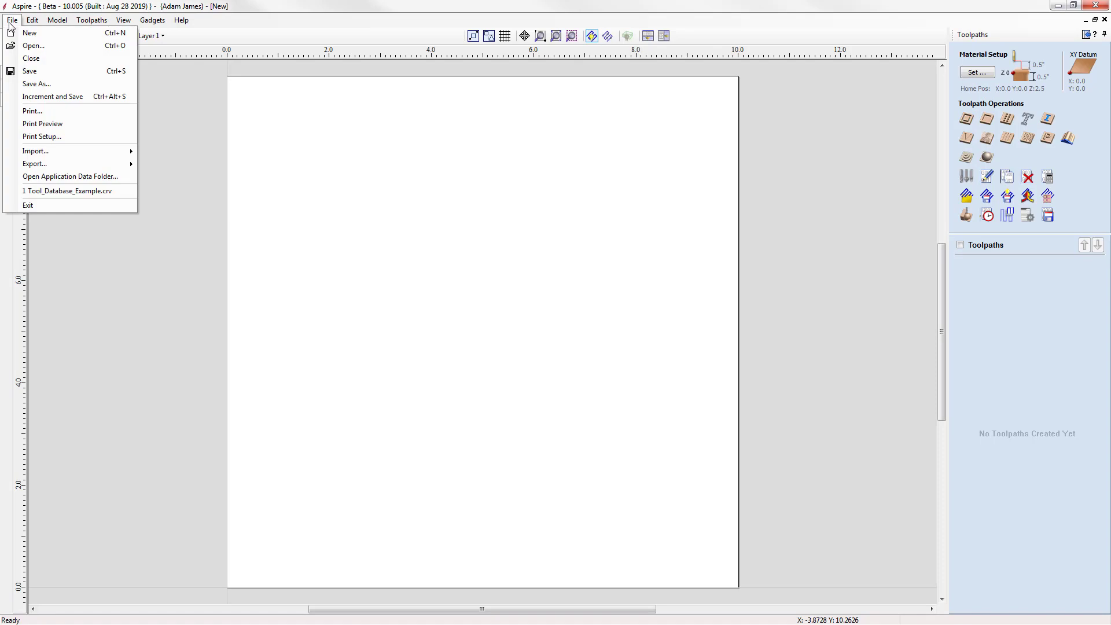
left_click(29, 47)
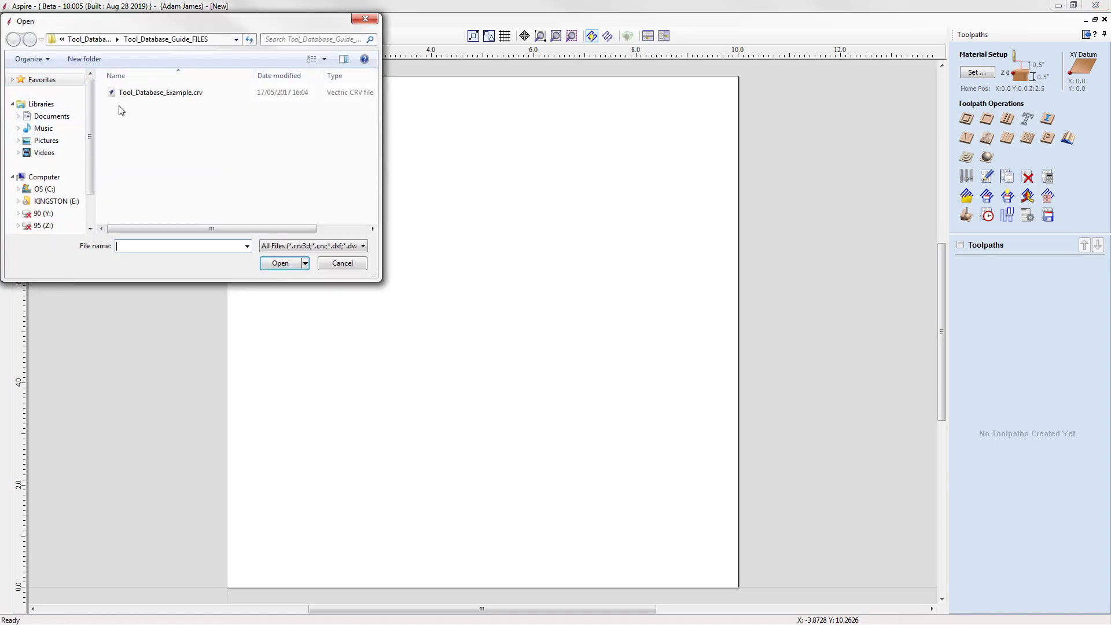
left_click(121, 94)
left_click(282, 264)
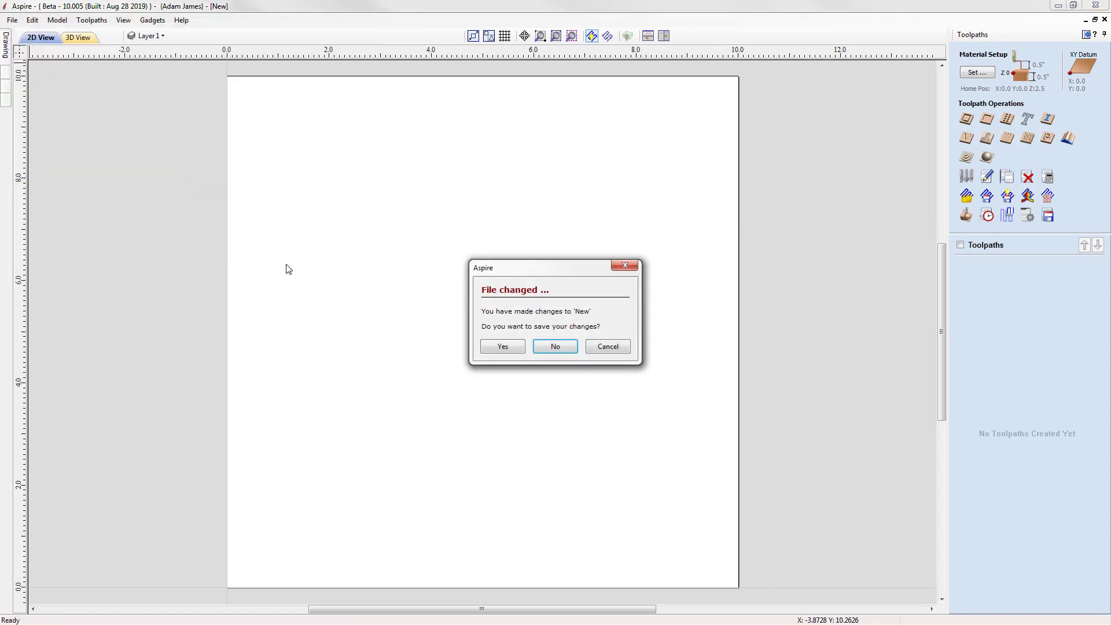
left_click(549, 345)
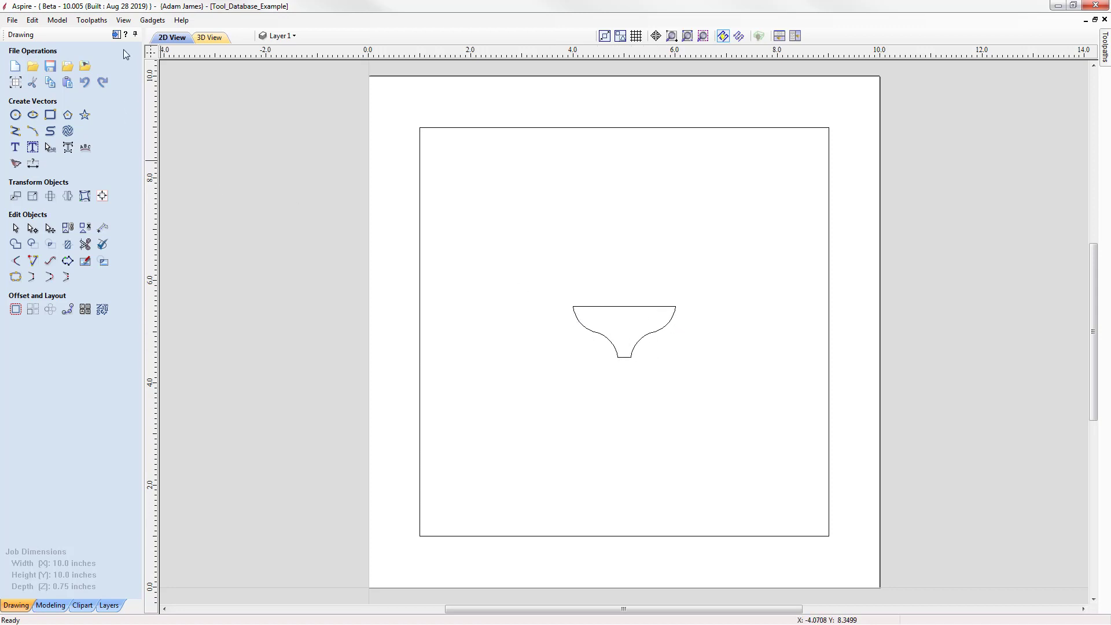
Step: Select the closed tool-profile vector and add a new tool to the Specialist group under Metric Tools in the Tool Database
left_click(116, 34)
left_click_drag(548, 369, 435, 278)
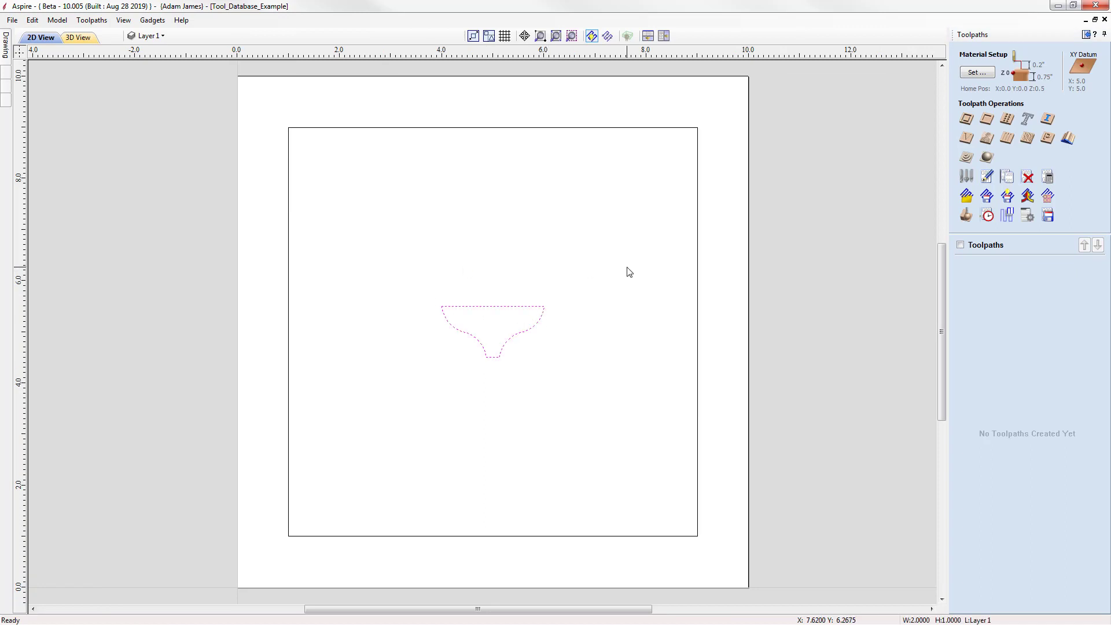
left_click(966, 183)
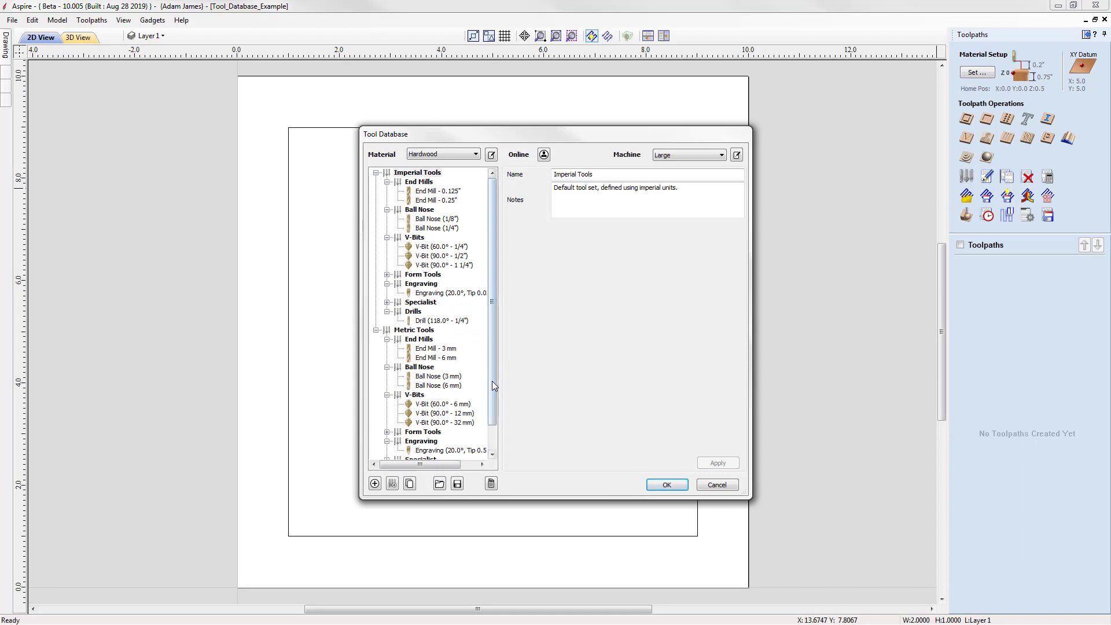
left_click_drag(491, 383, 493, 417)
left_click(387, 432)
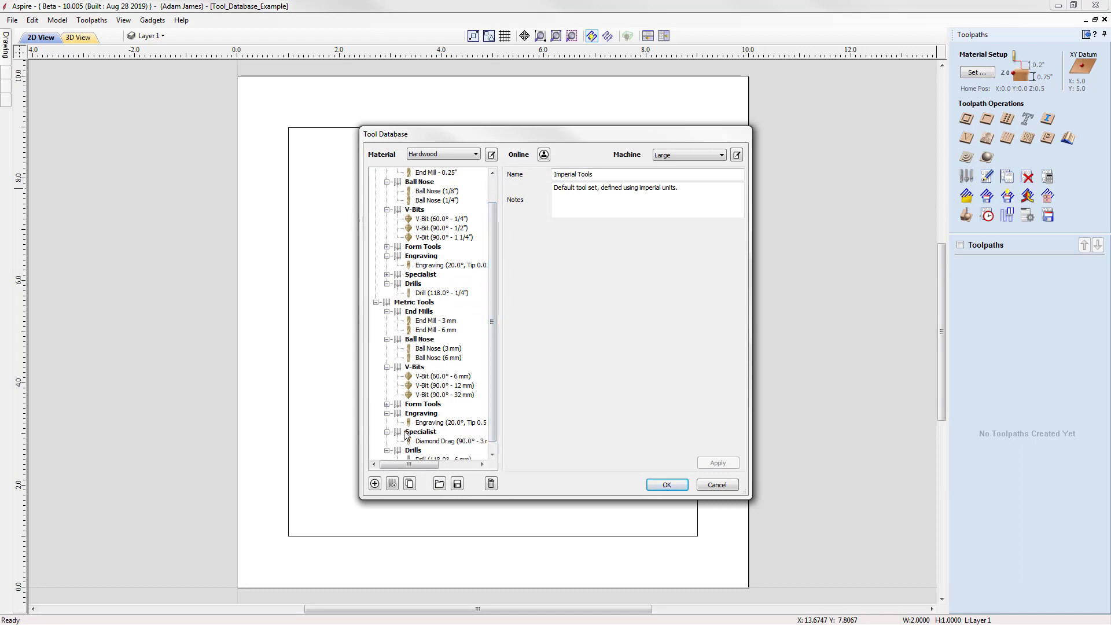
left_click(407, 434)
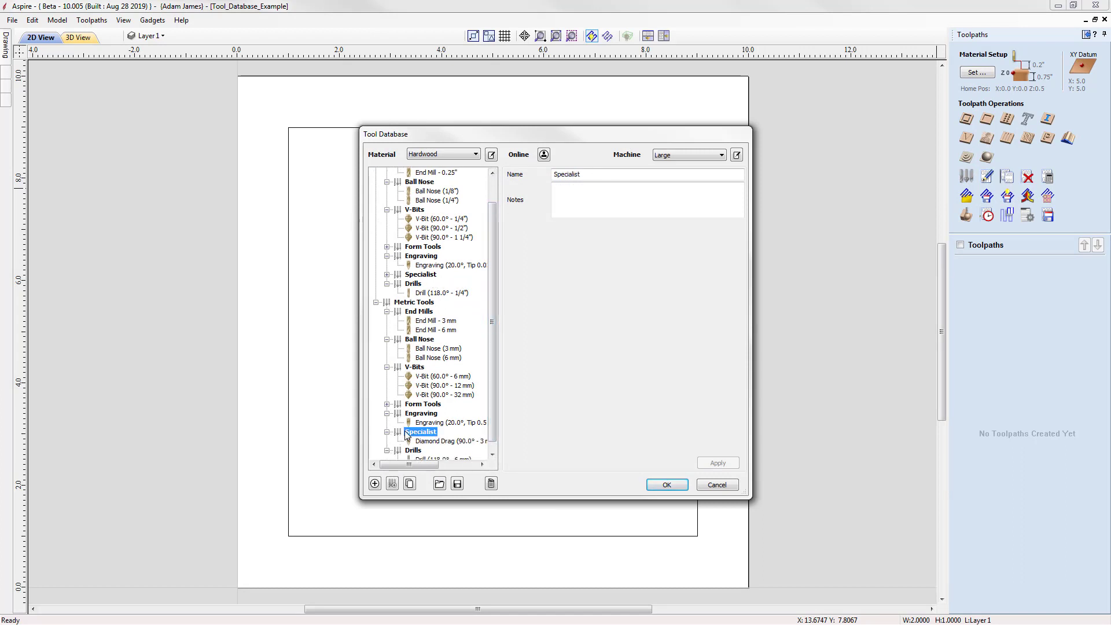
left_click(375, 484)
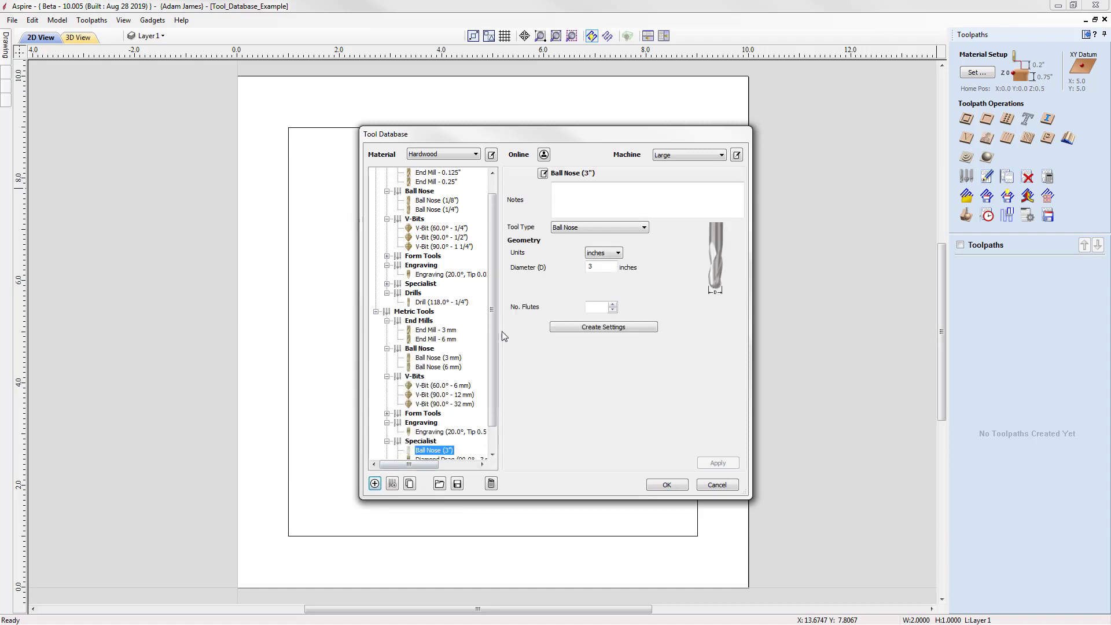
Step: Try to set the new tool's type to Form Tool using the closed vector, and close the Tool Database keeping the tool
left_click(575, 228)
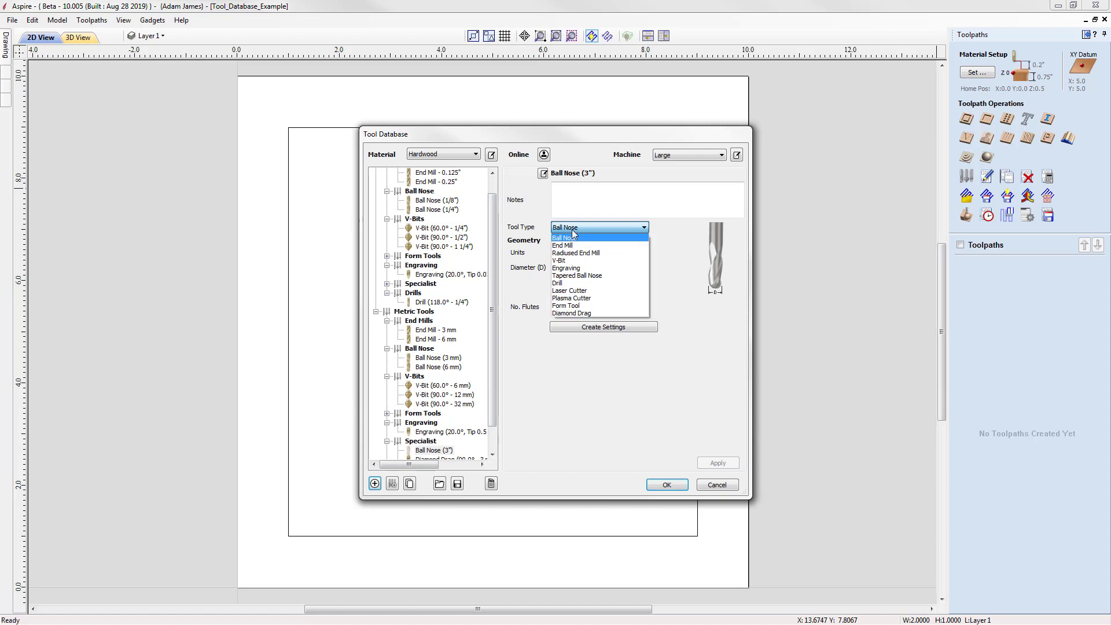
left_click(571, 305)
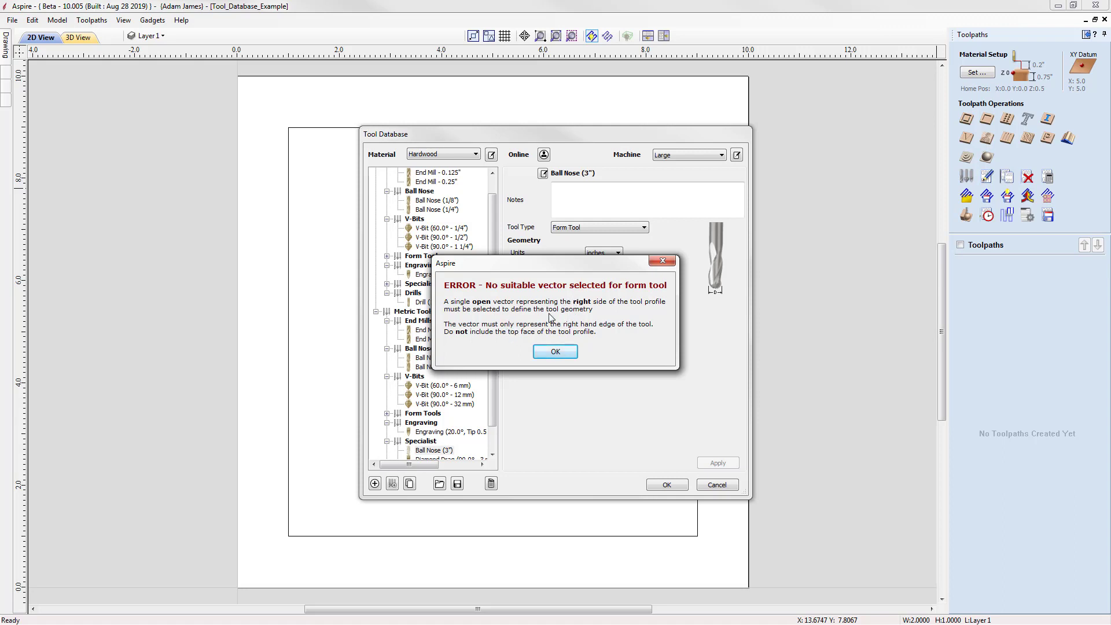
left_click(554, 354)
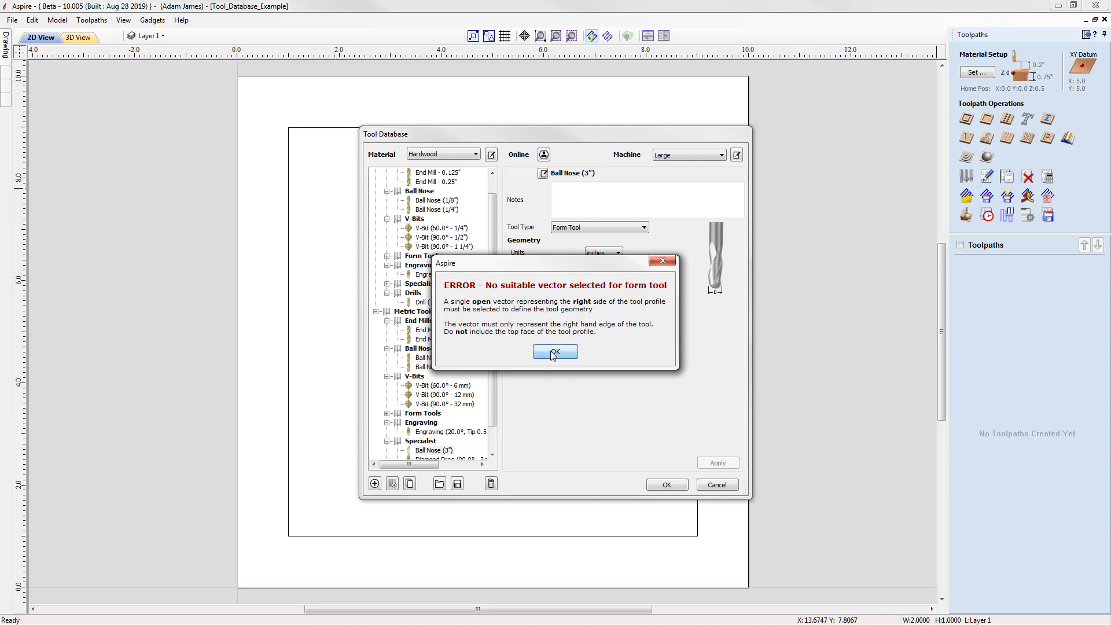
left_click(676, 489)
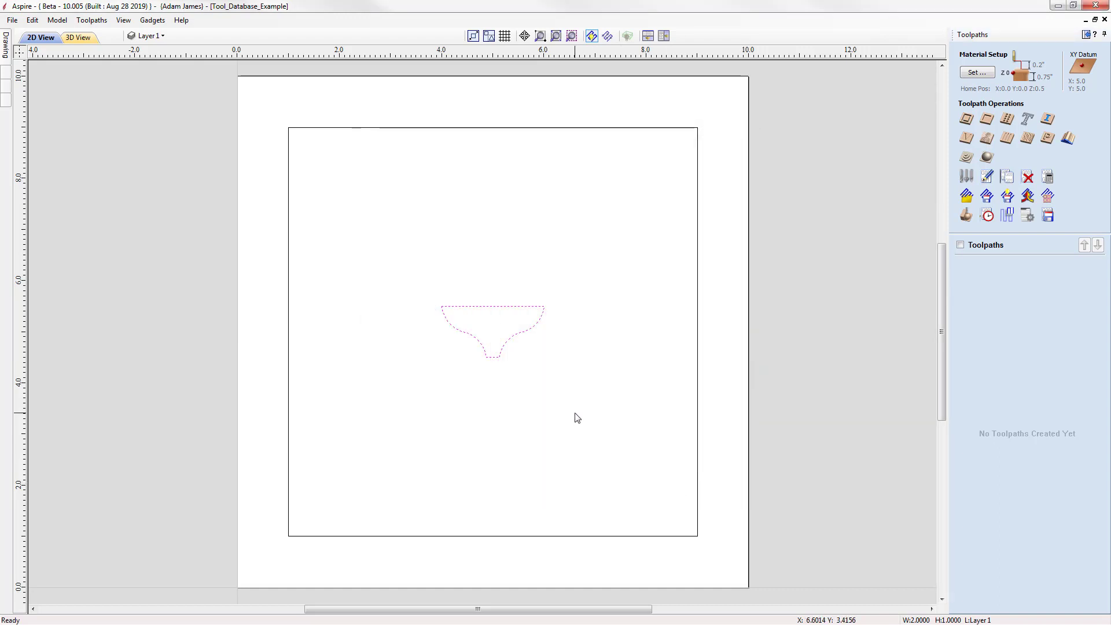
Step: Node-edit the profile vector, deleting its top line and left half to leave only the open right-hand edge
key("n")
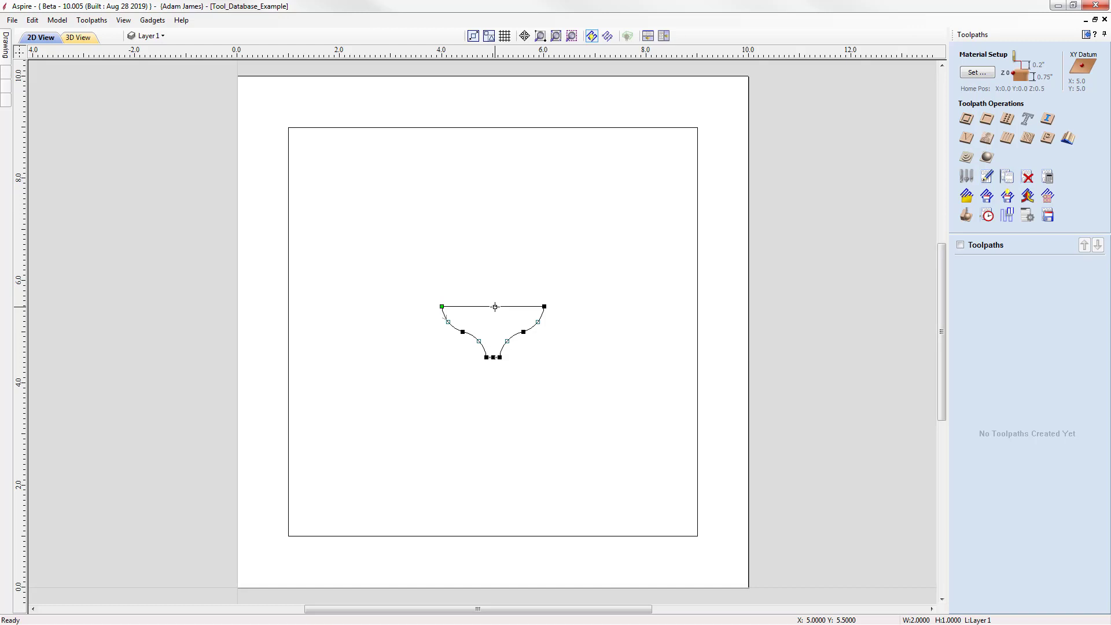
key("d")
key("d")
key("d")
key("d")
left_click(542, 338)
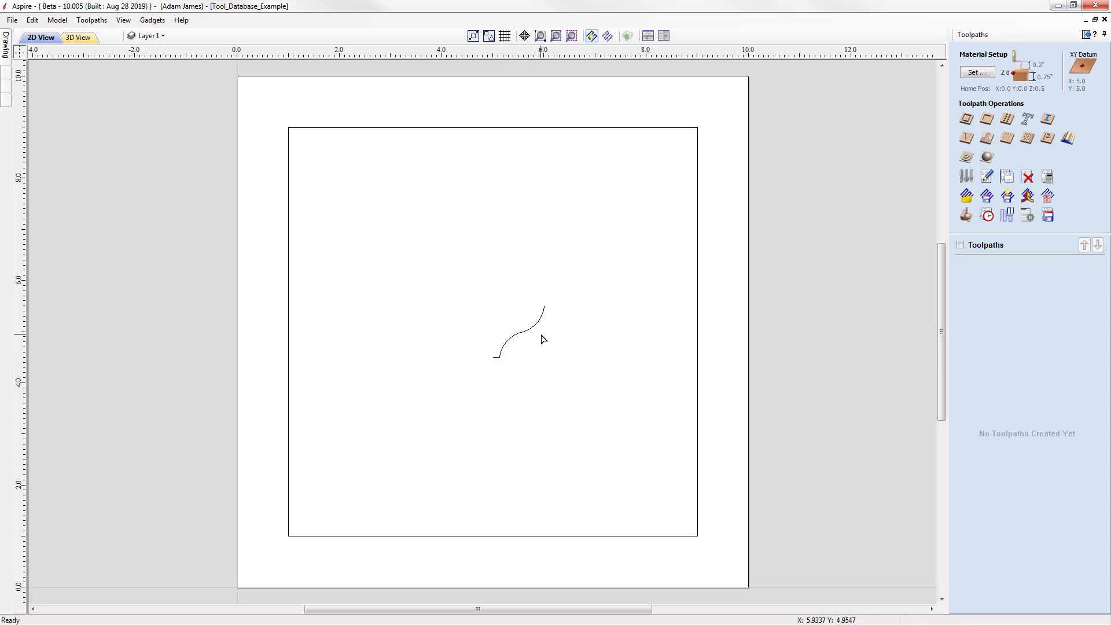
Step: Change the metric Specialist Ball Nose (3") tool to a Form Tool using the open profile vector, and create and apply its cutting settings
left_click_drag(573, 365, 494, 327)
left_click(965, 178)
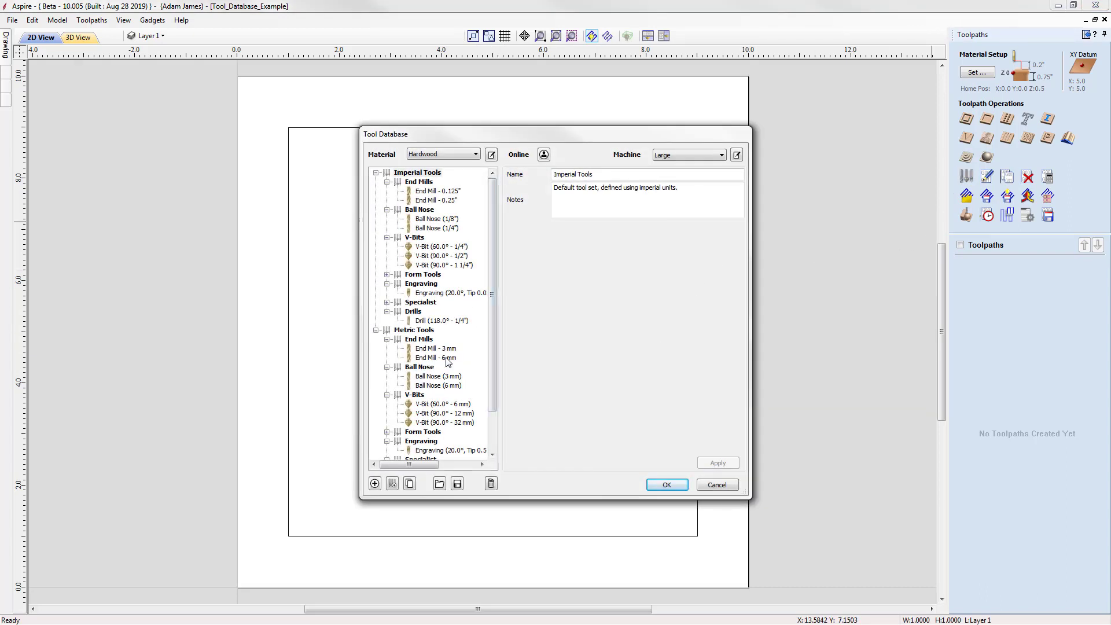
left_click_drag(490, 398, 491, 428)
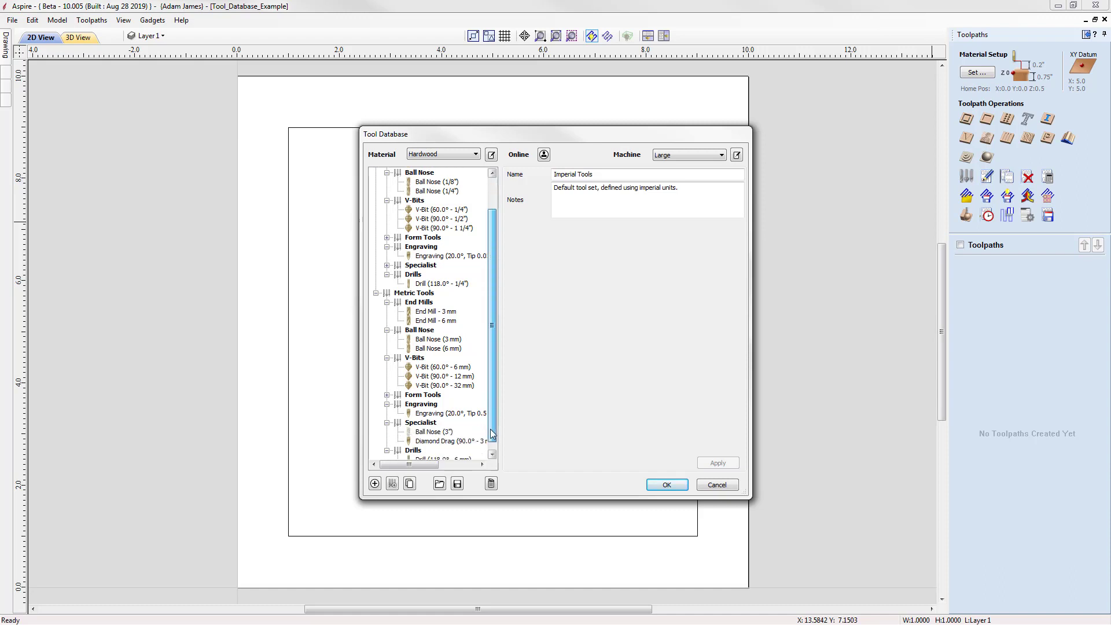
left_click(434, 432)
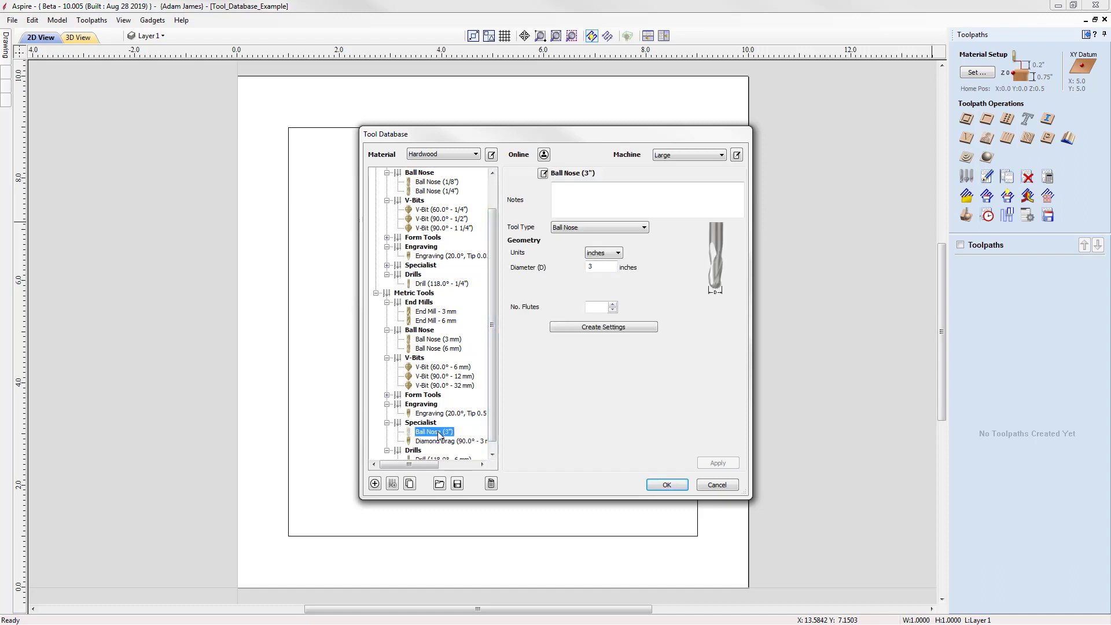
left_click(573, 232)
left_click(570, 305)
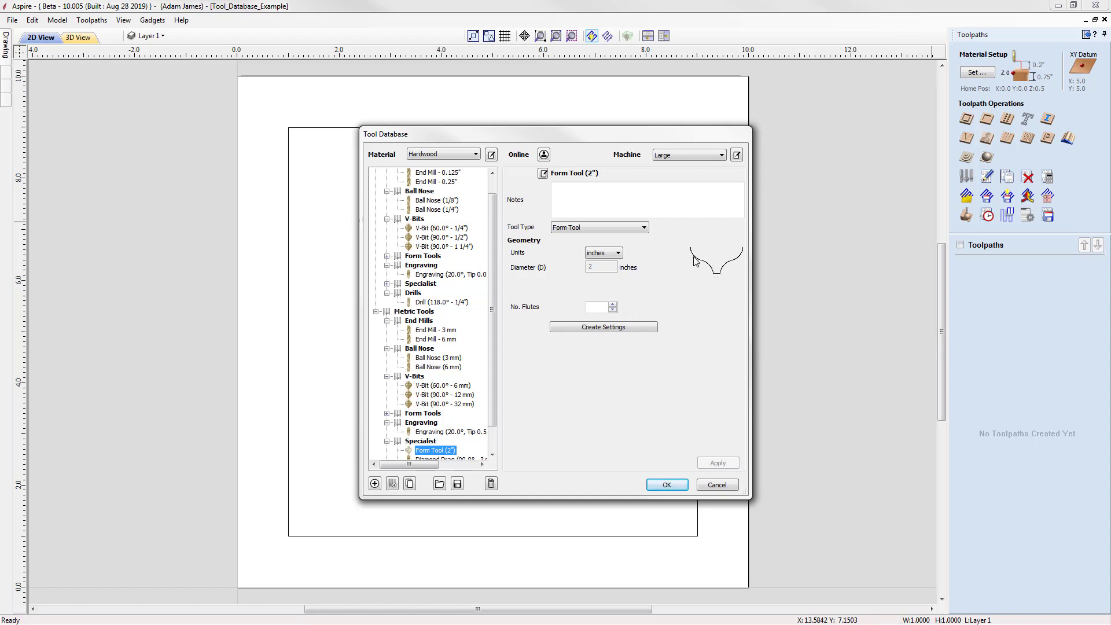
left_click(618, 329)
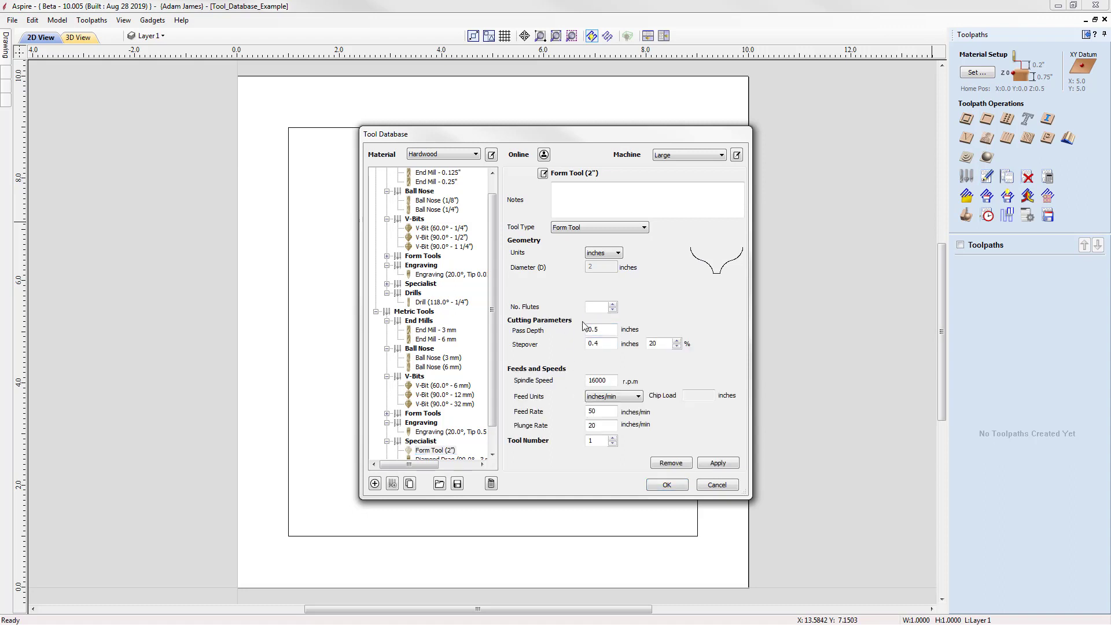
left_click(718, 463)
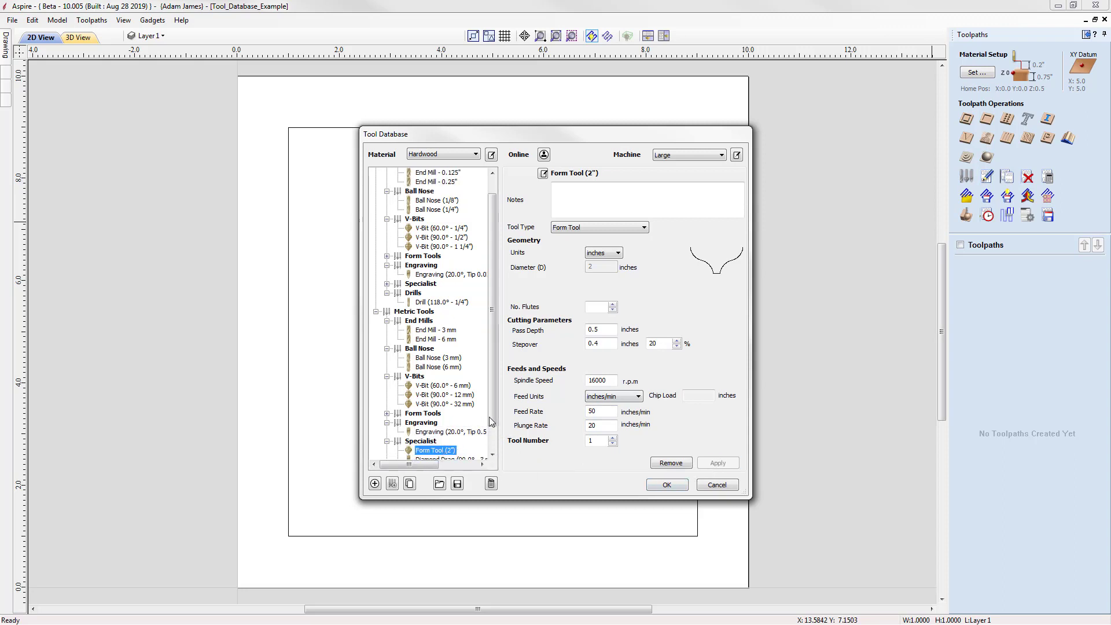
Step: Delete the Diamond Drag tool and all its cutting data from the metric Specialist group
scroll(490, 422, "down", 1)
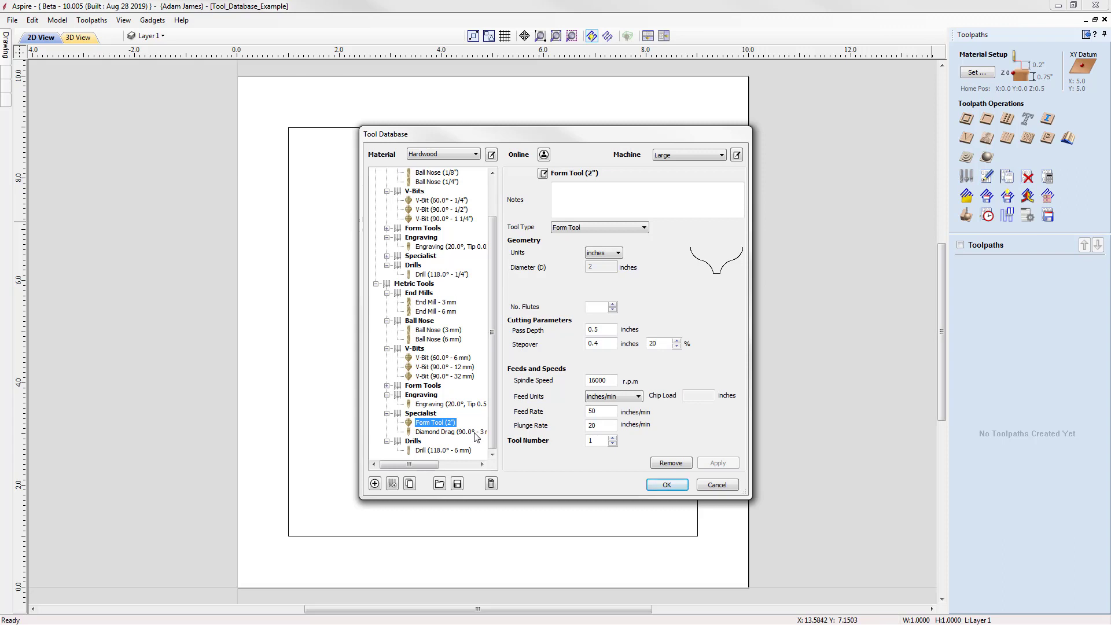
left_click(445, 435)
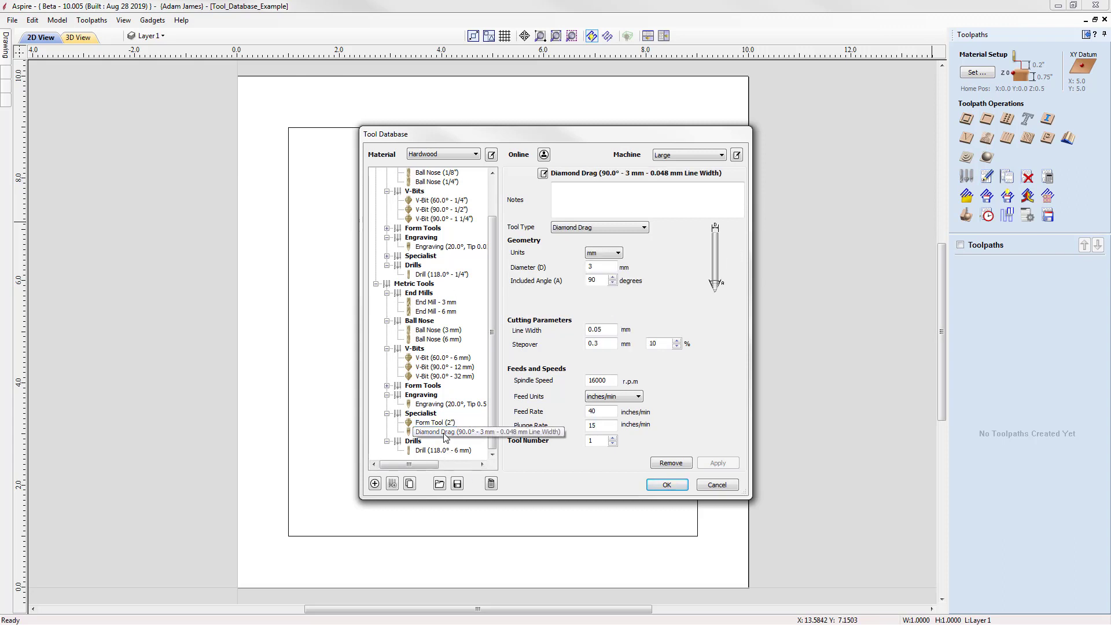
left_click(492, 485)
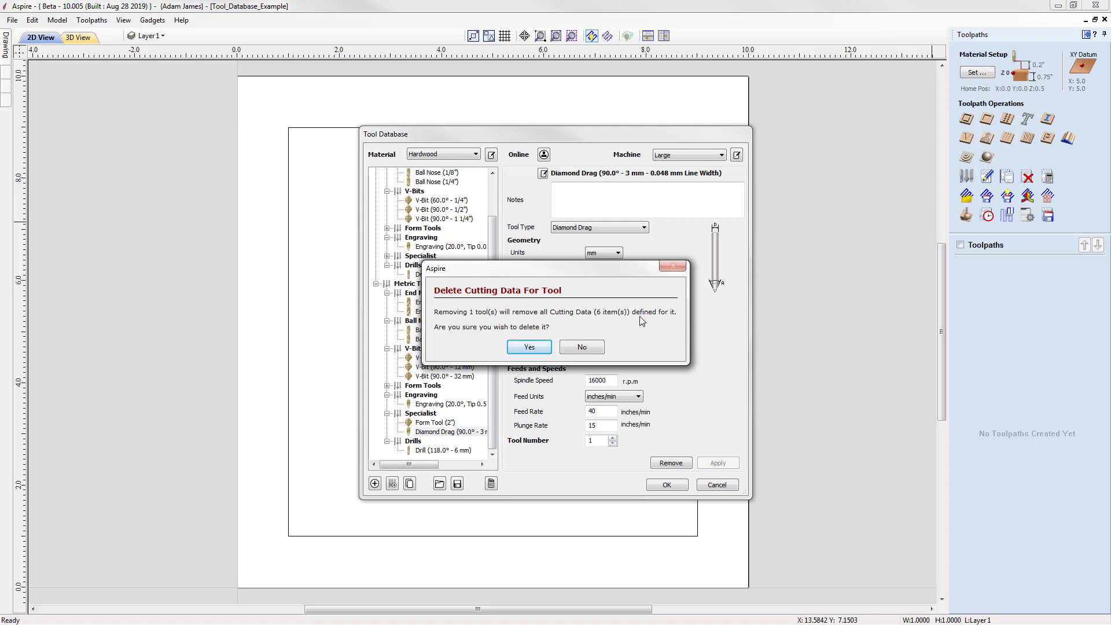
left_click(529, 347)
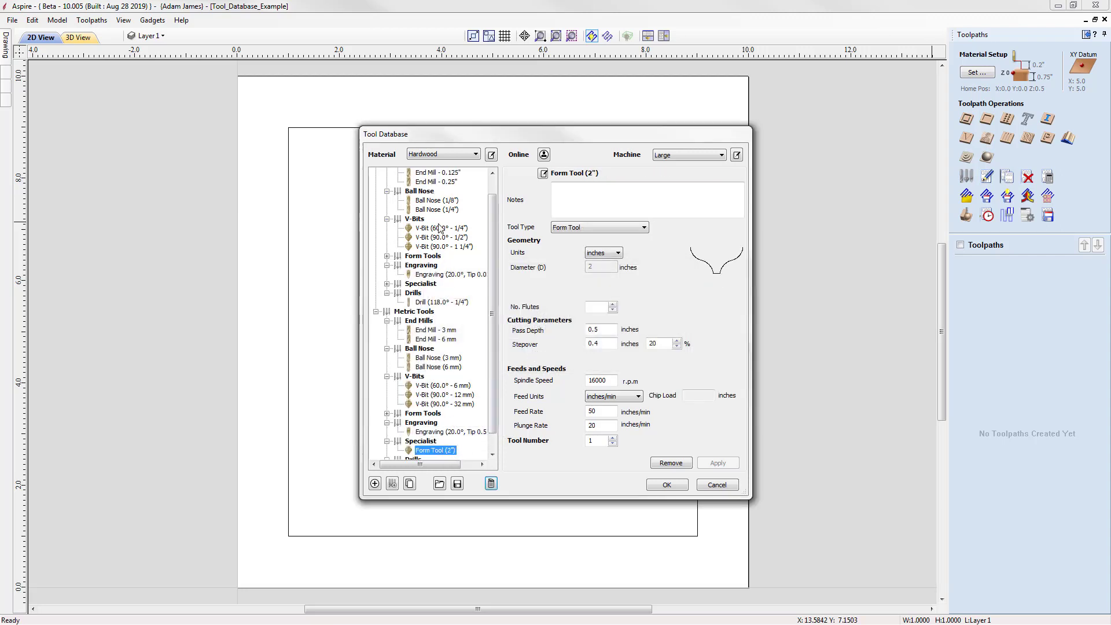
Step: Check the Form Tool (2") cutting settings under the Softwood material, and switch the material back to Hardwood
left_click(441, 154)
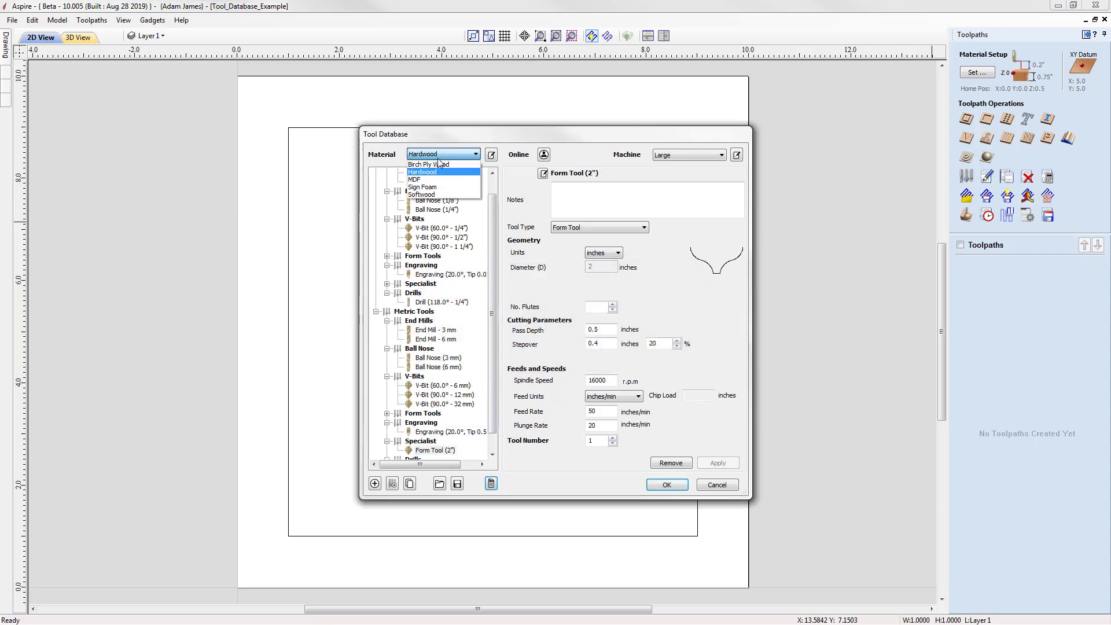
left_click(429, 195)
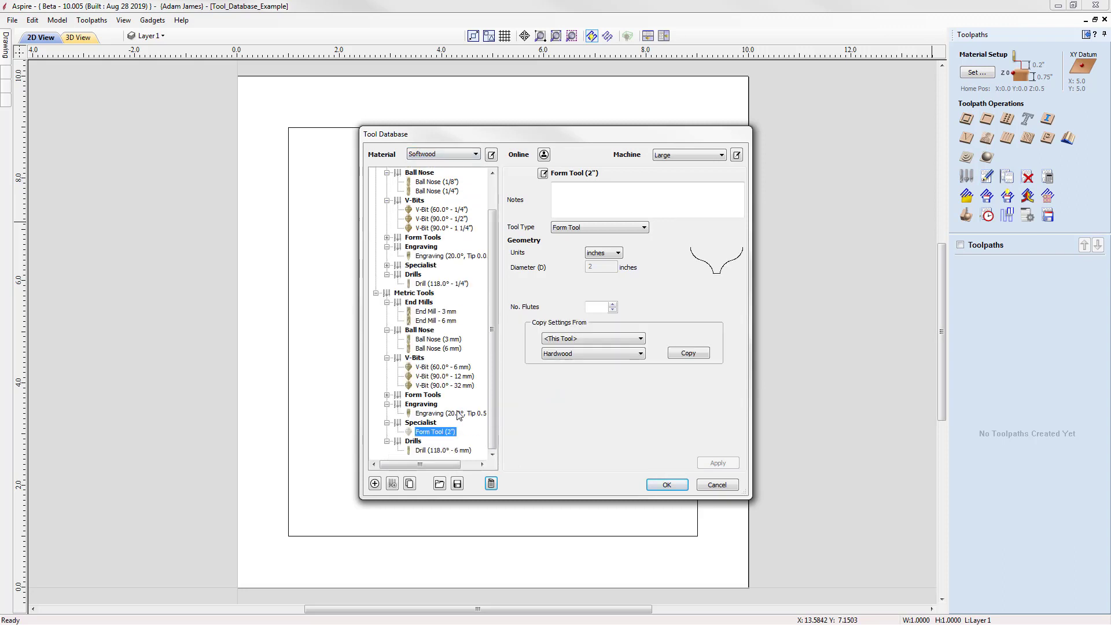
left_click(452, 154)
left_click(442, 172)
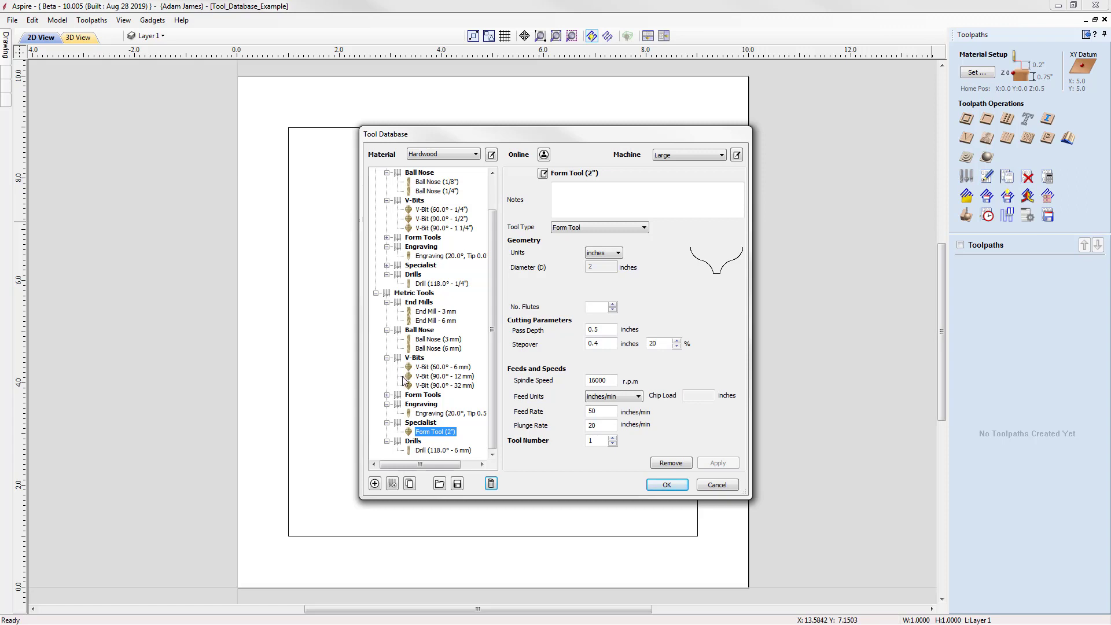
Step: Create a group named Form Tools inside the metric Specialist group and move the Form Tool (2") into it
scroll(388, 416, "up", 2)
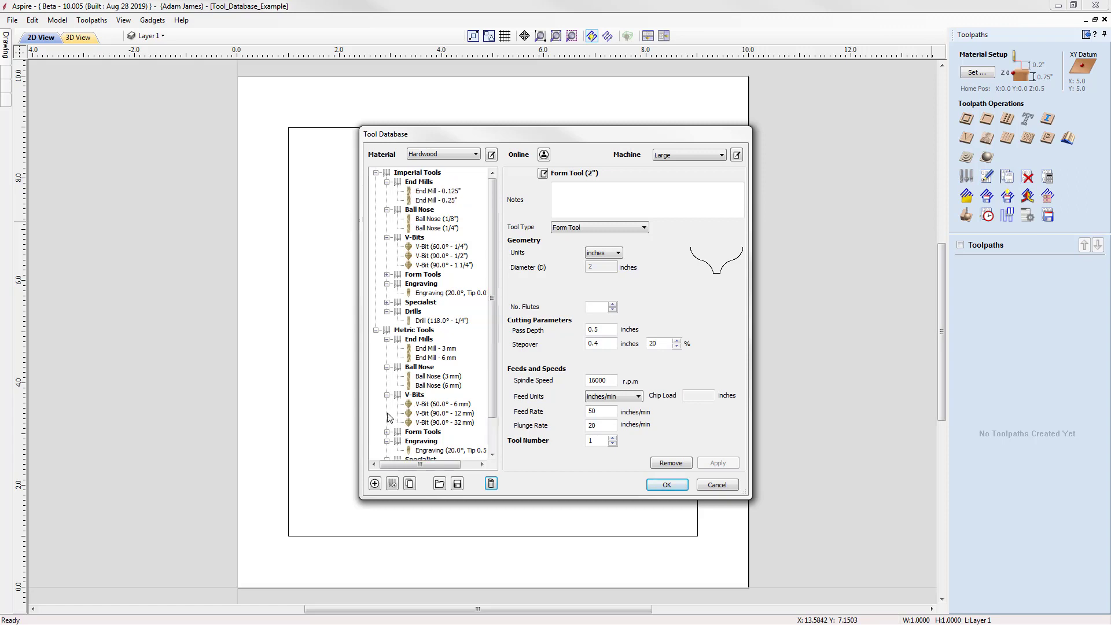
left_click(387, 340)
left_click(386, 349)
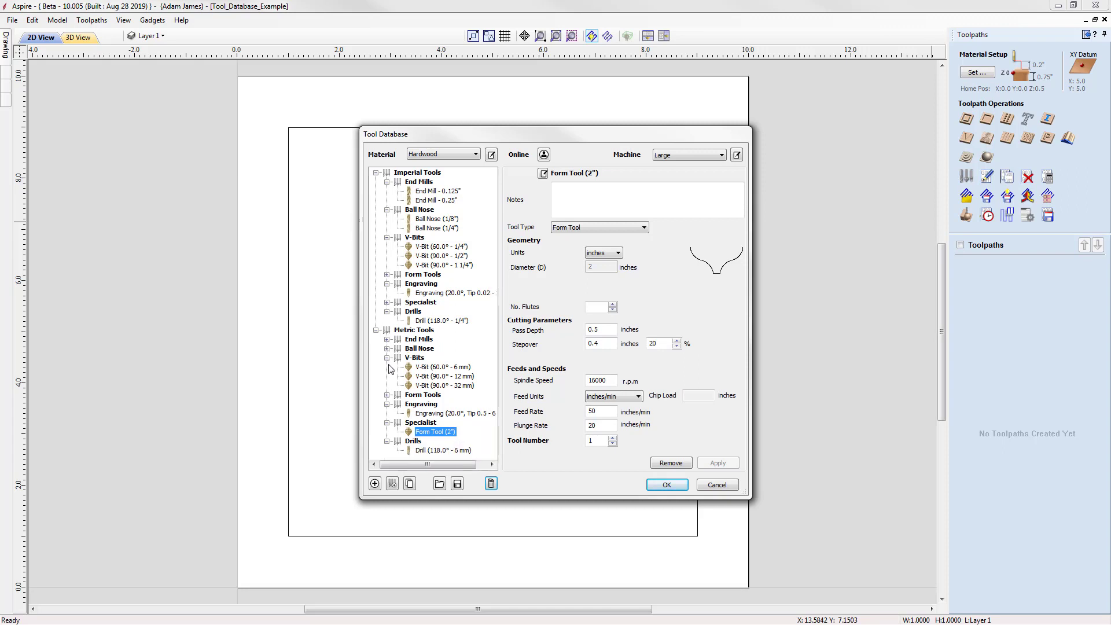
left_click(387, 357)
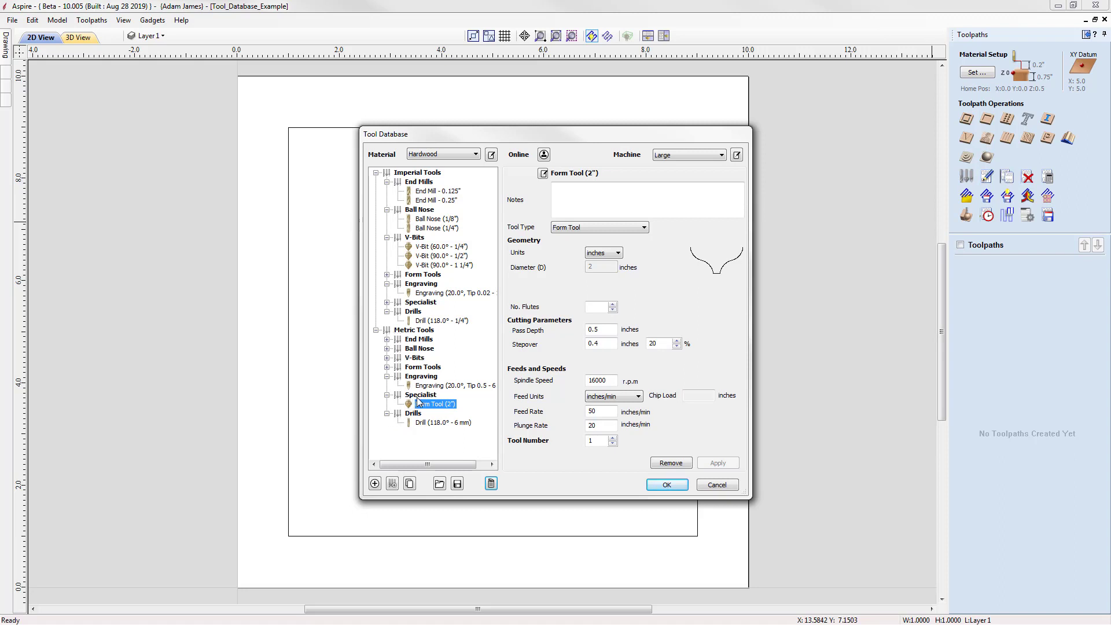
left_click(421, 396)
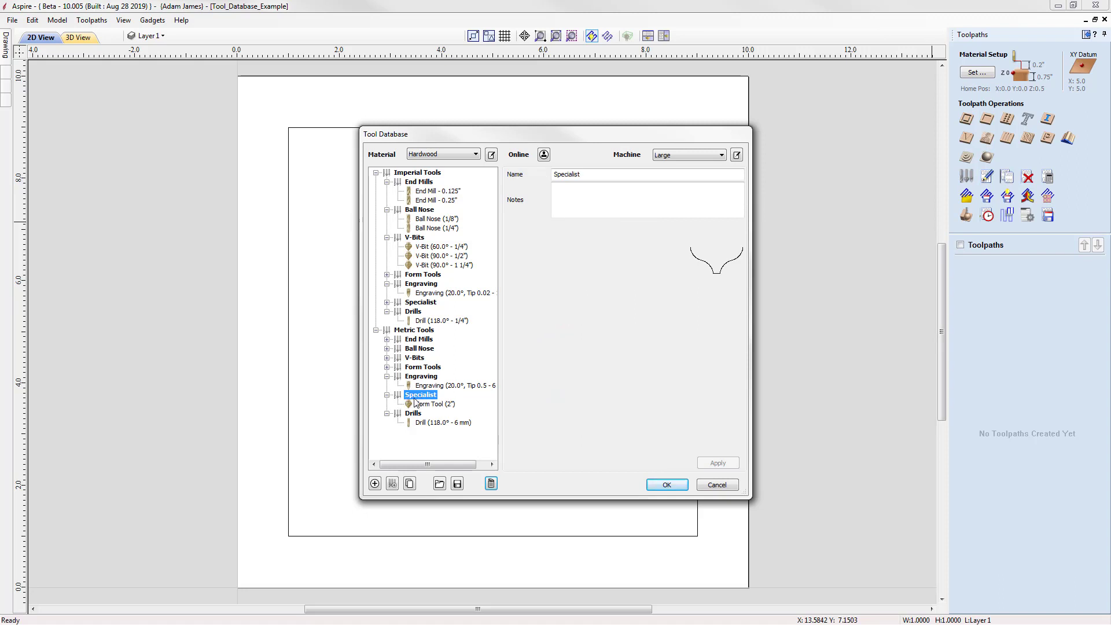
left_click(393, 484)
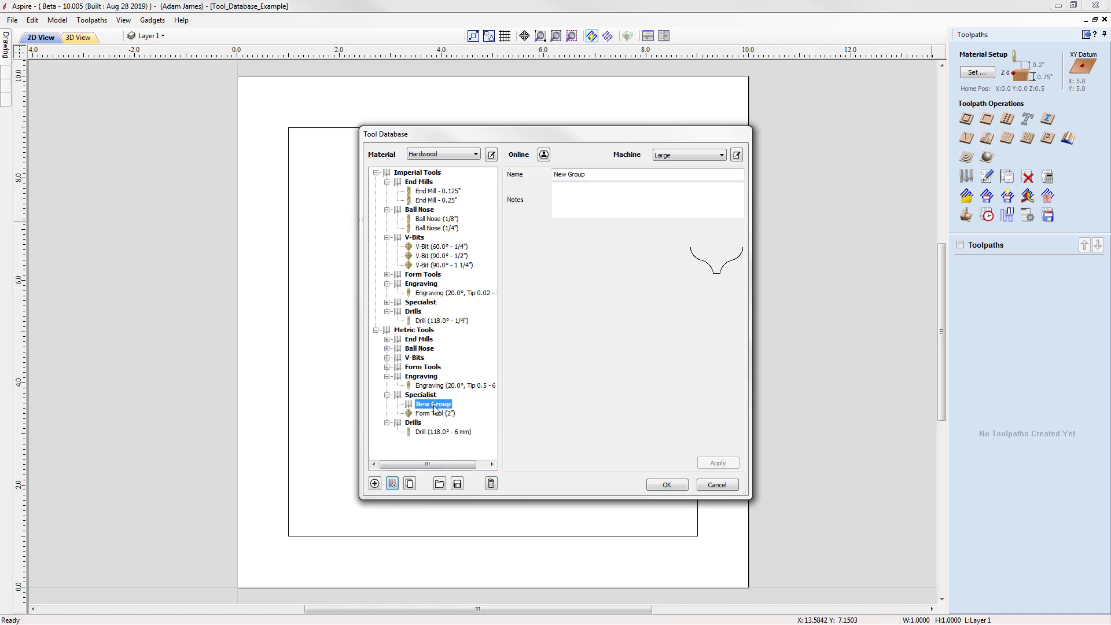
left_click_drag(595, 174, 550, 178)
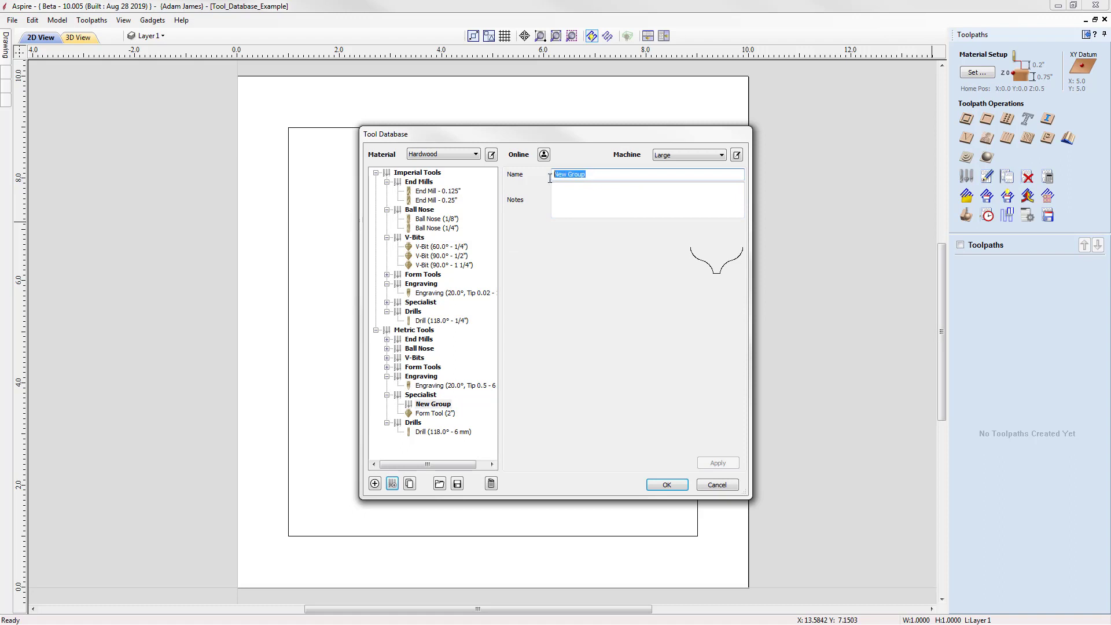
type("Form Tools")
key("Tab")
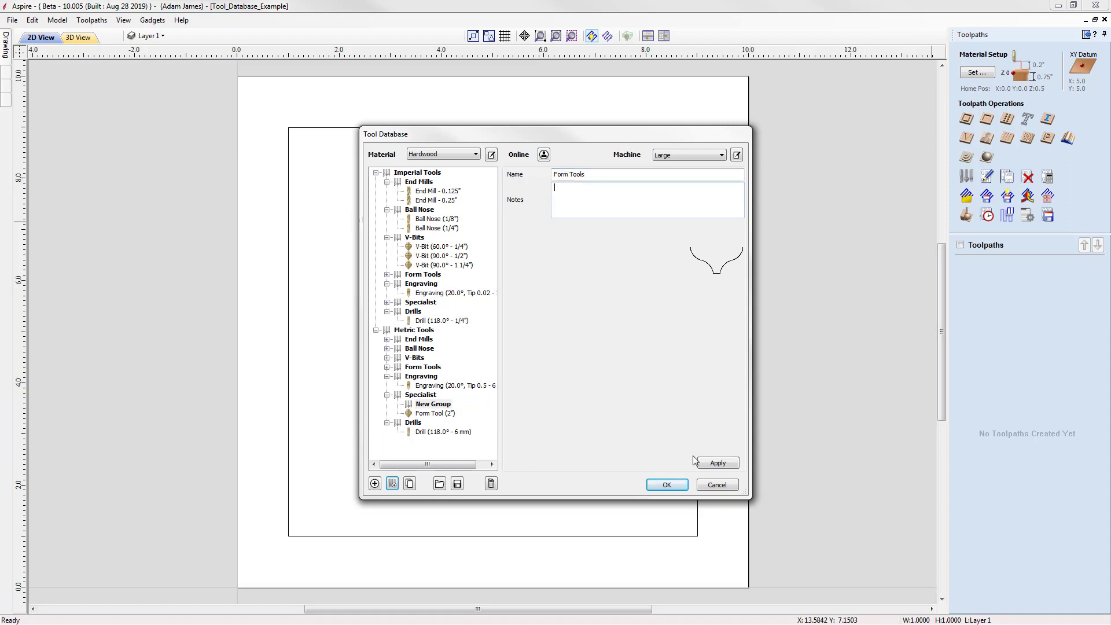
left_click(716, 463)
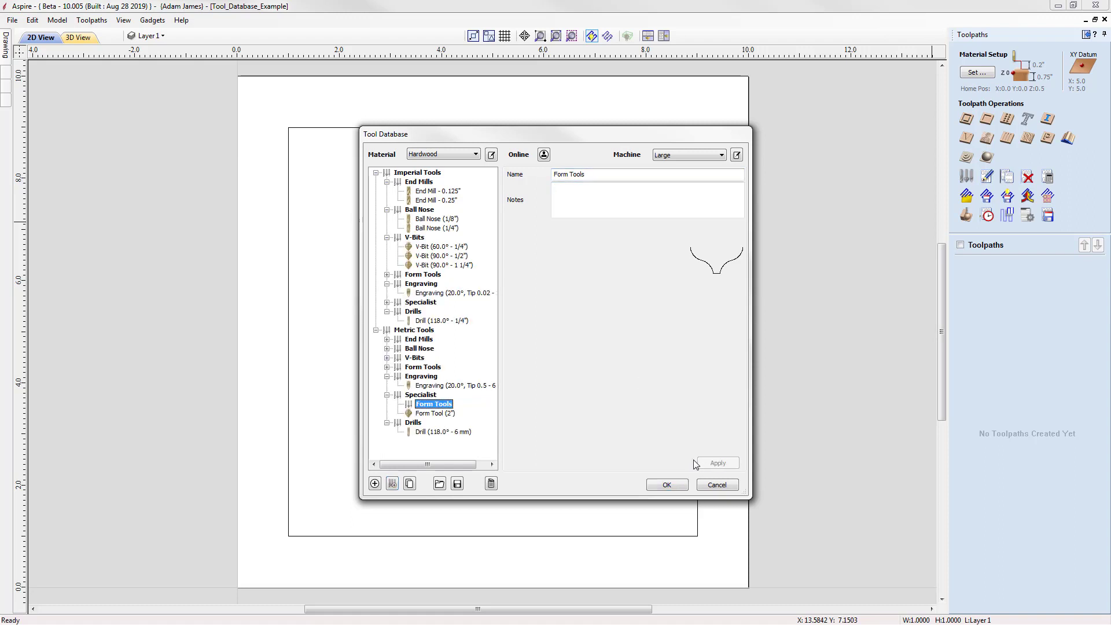
left_click(429, 414)
left_click_drag(424, 413, 460, 404)
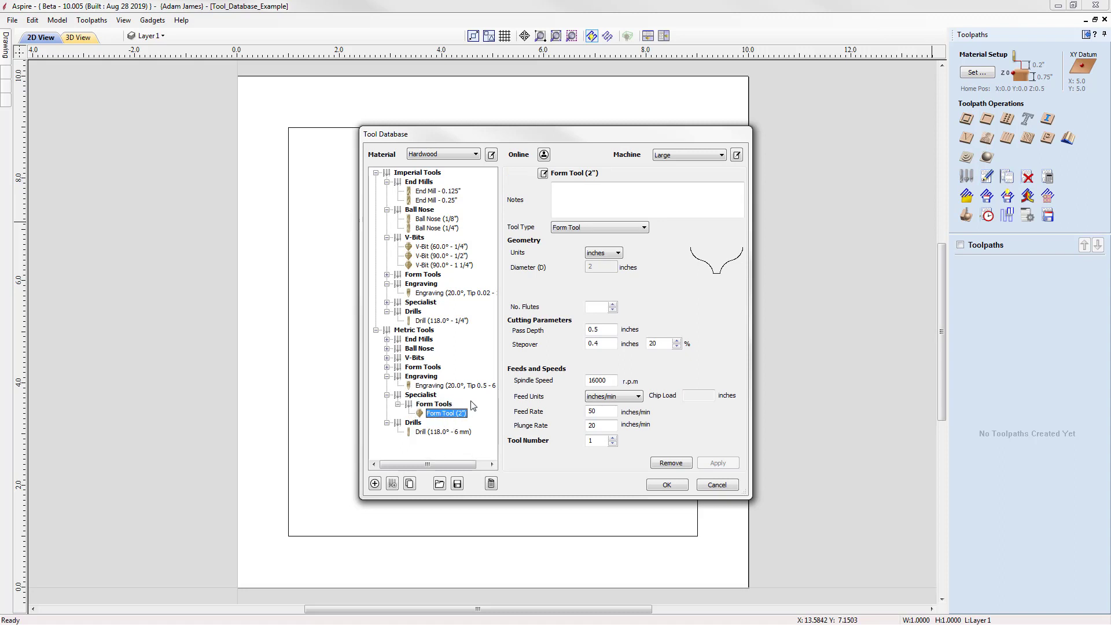
left_click(434, 405)
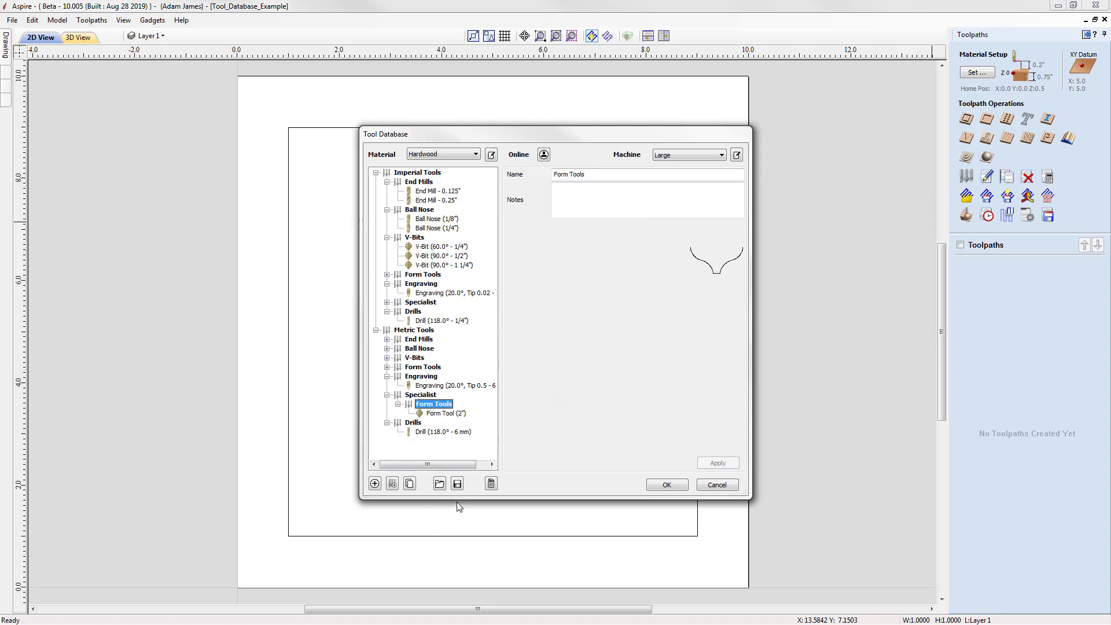
left_click(492, 484)
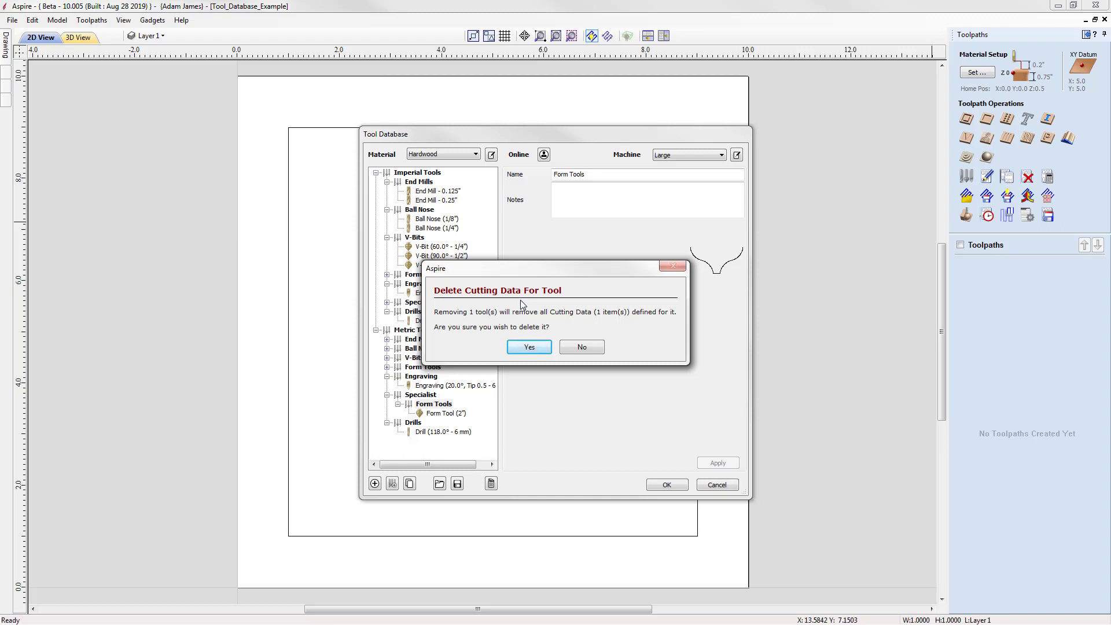
left_click(579, 347)
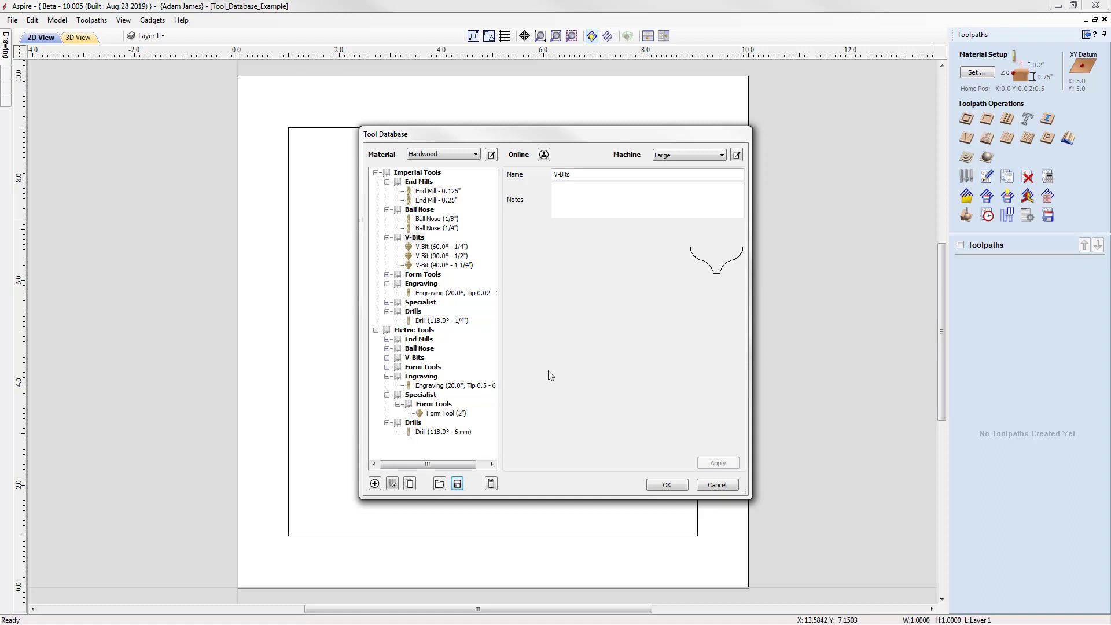
Step: Export the imperial V-Bits group as a tool database file named VBit_Tools
left_click(414, 241)
left_click(458, 483)
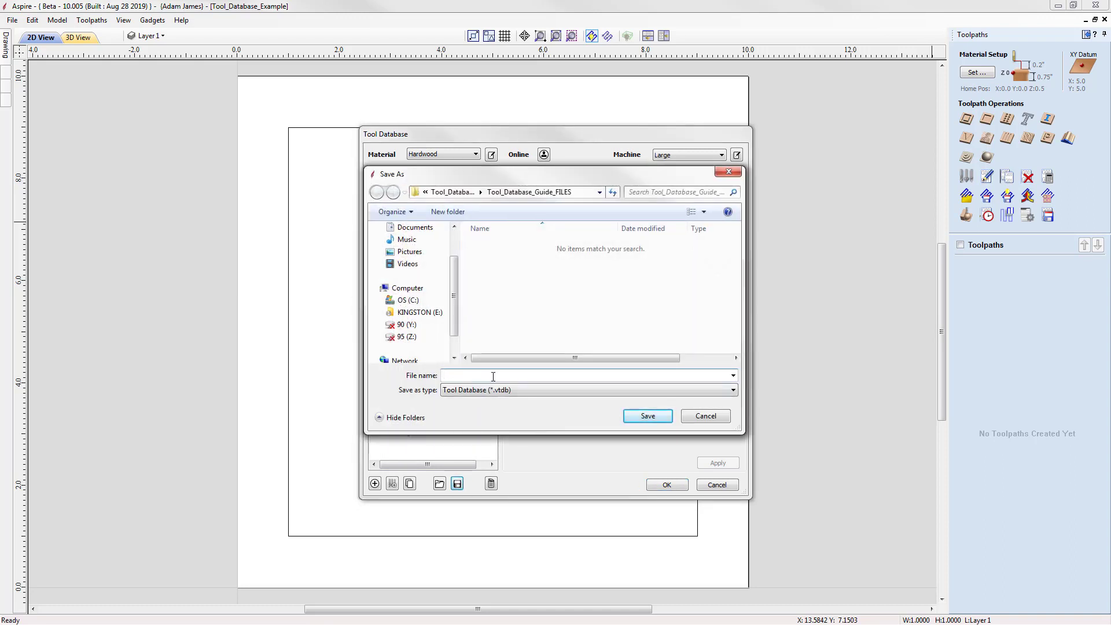
type("VBit_Tools")
left_click(647, 417)
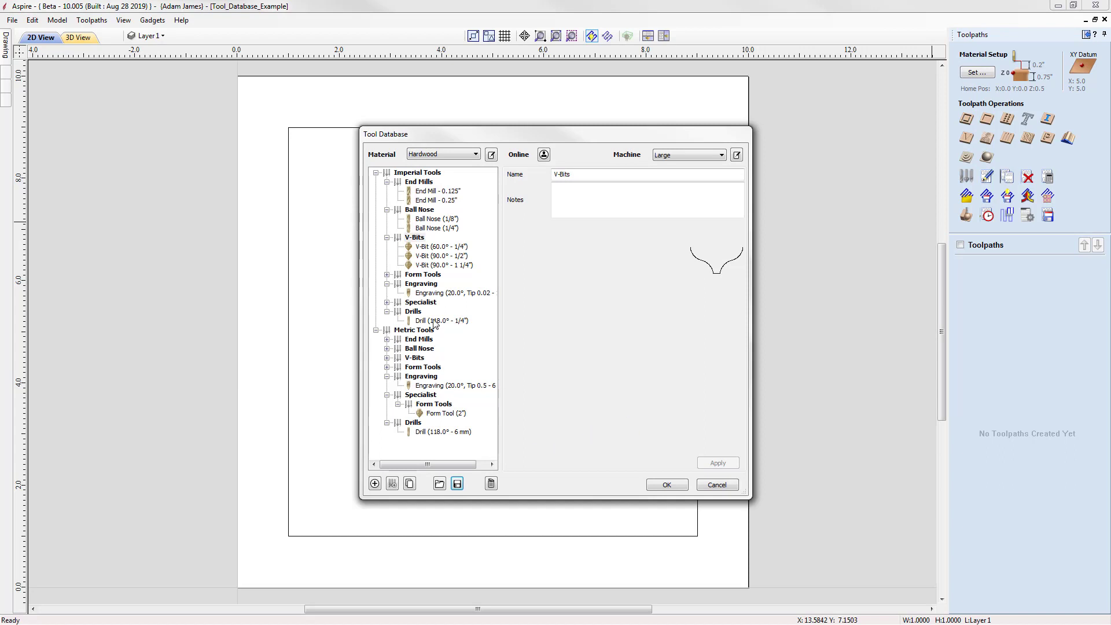
Step: Delete the imperial V-Bits group together with all cutting data of its tools
left_click(418, 238)
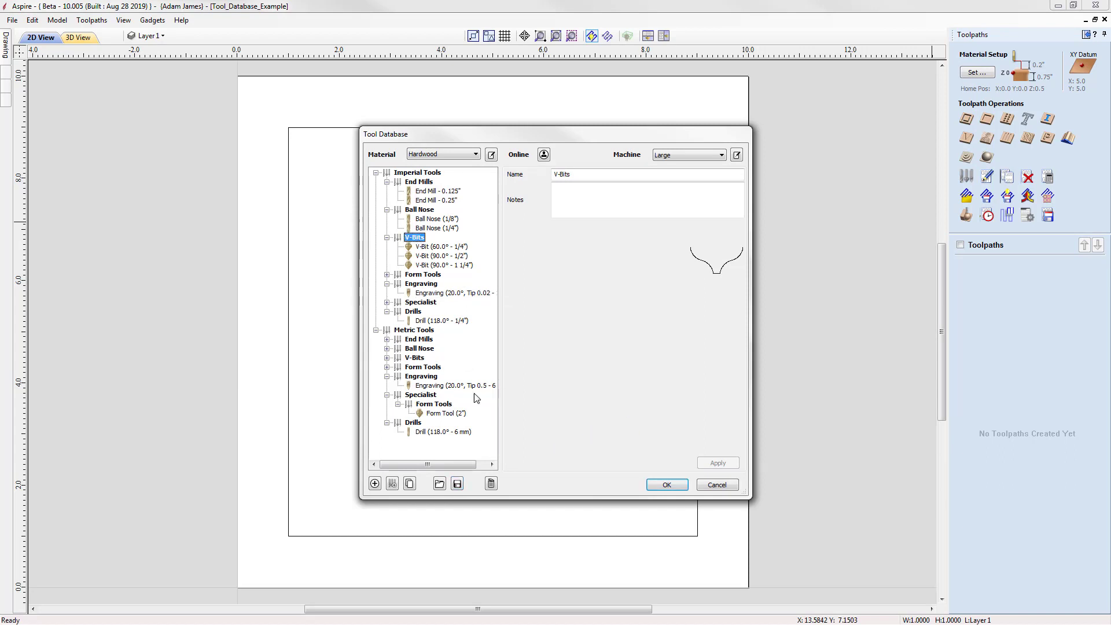
left_click(492, 485)
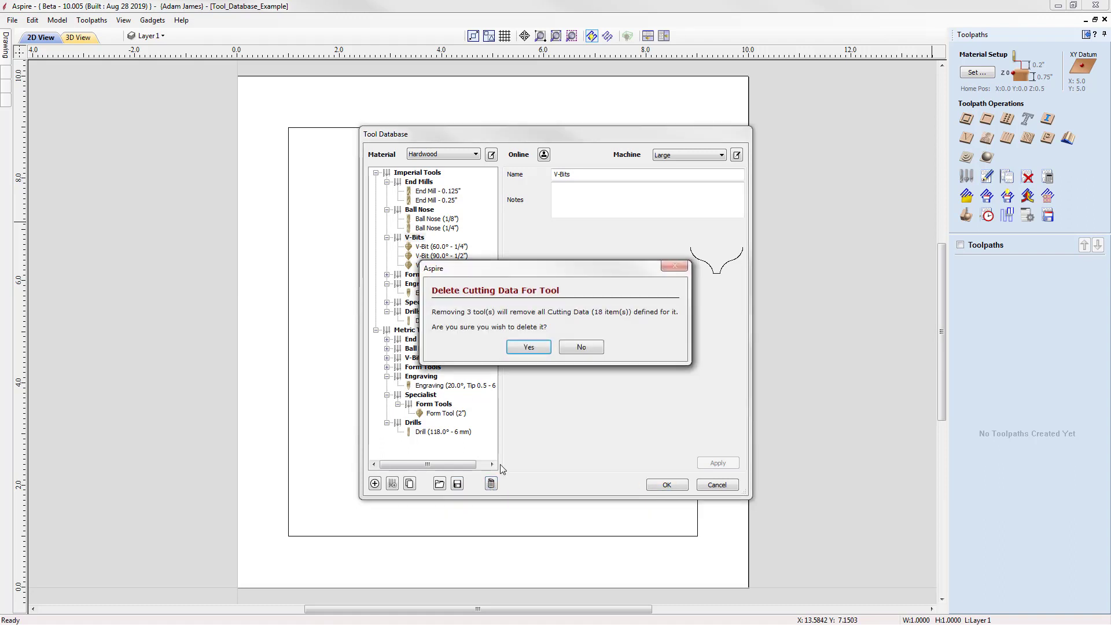
left_click(529, 348)
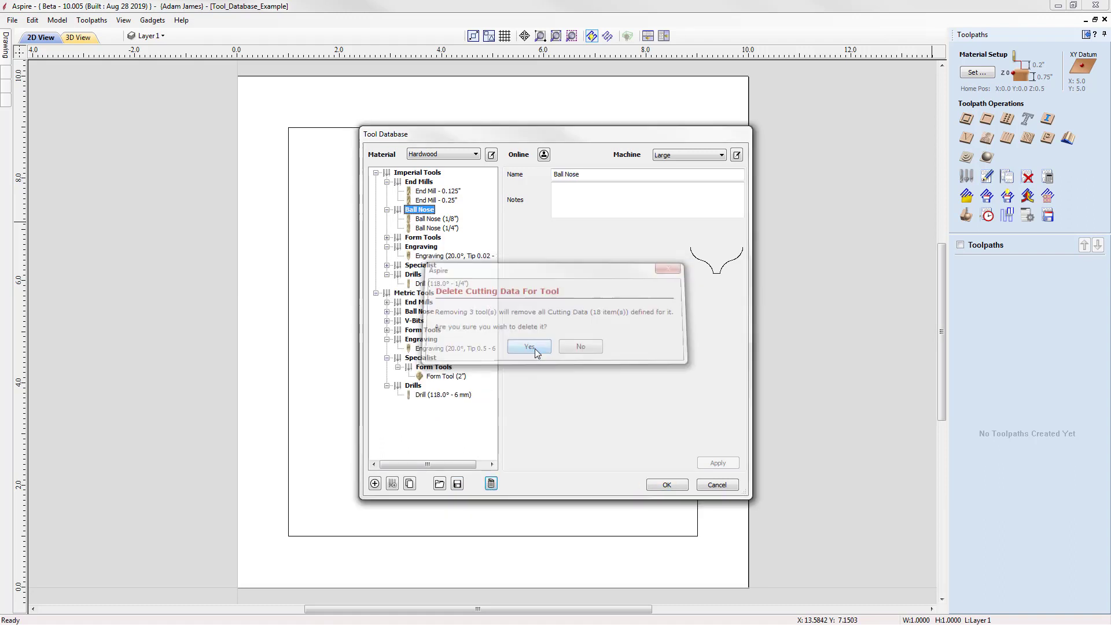
Step: Import VBit_Tools.vtdb into the Imperial Tools group using the Import option, and select the imported V-Bits group
left_click(425, 173)
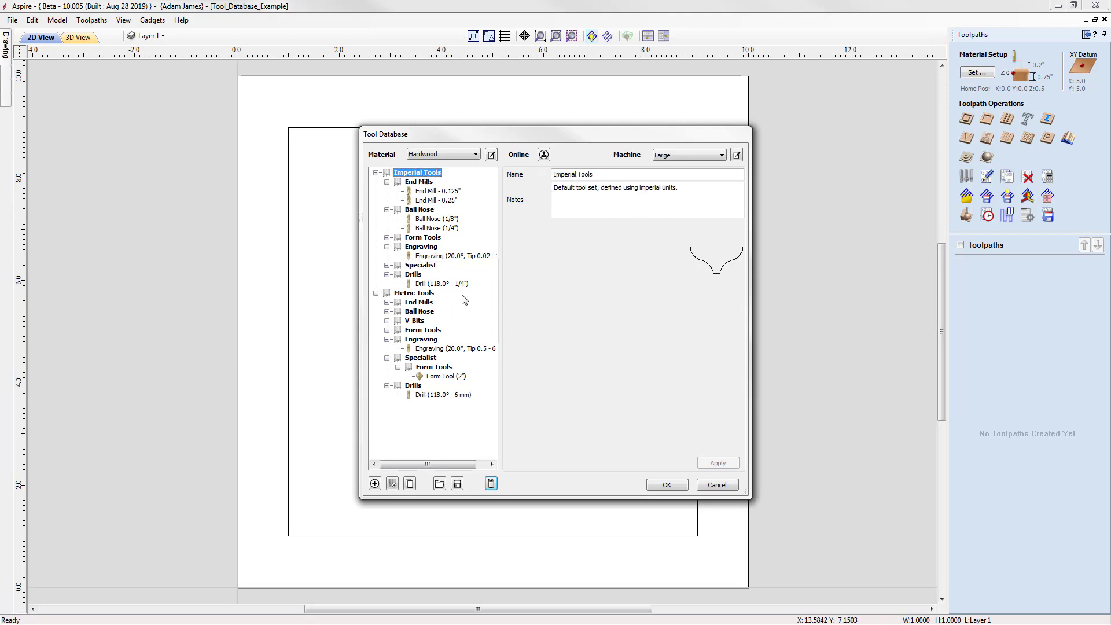
left_click(439, 484)
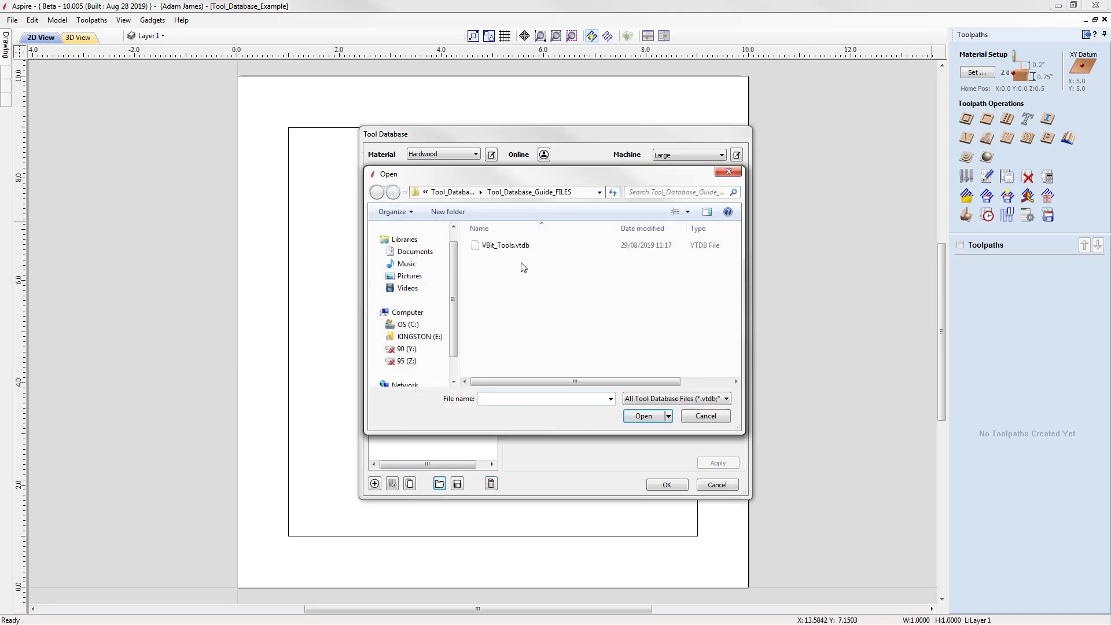
left_click(520, 248)
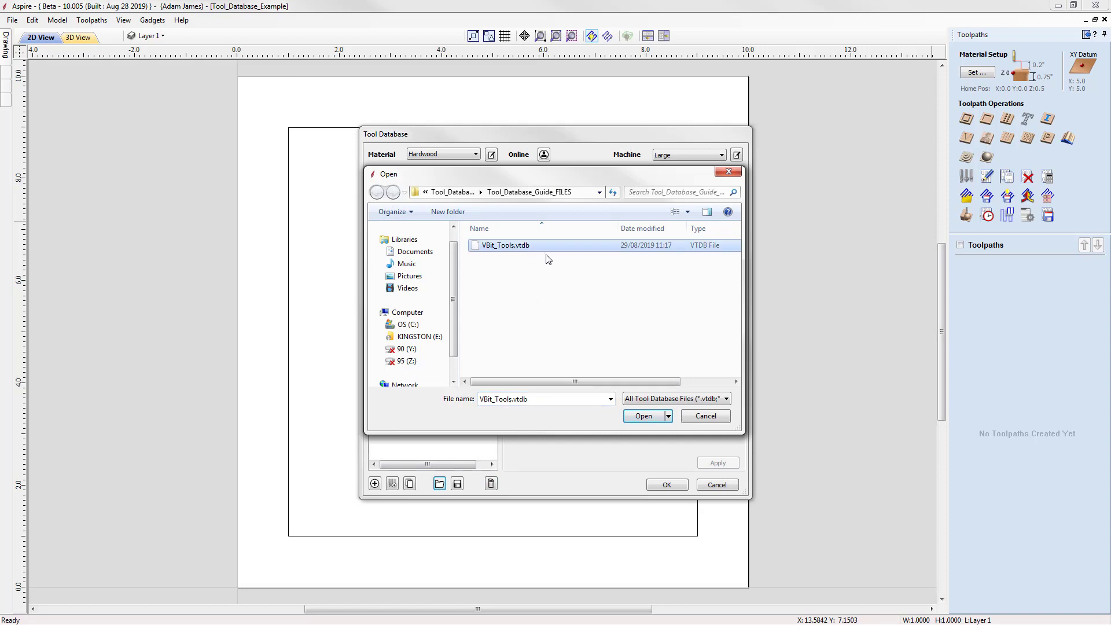
left_click(643, 414)
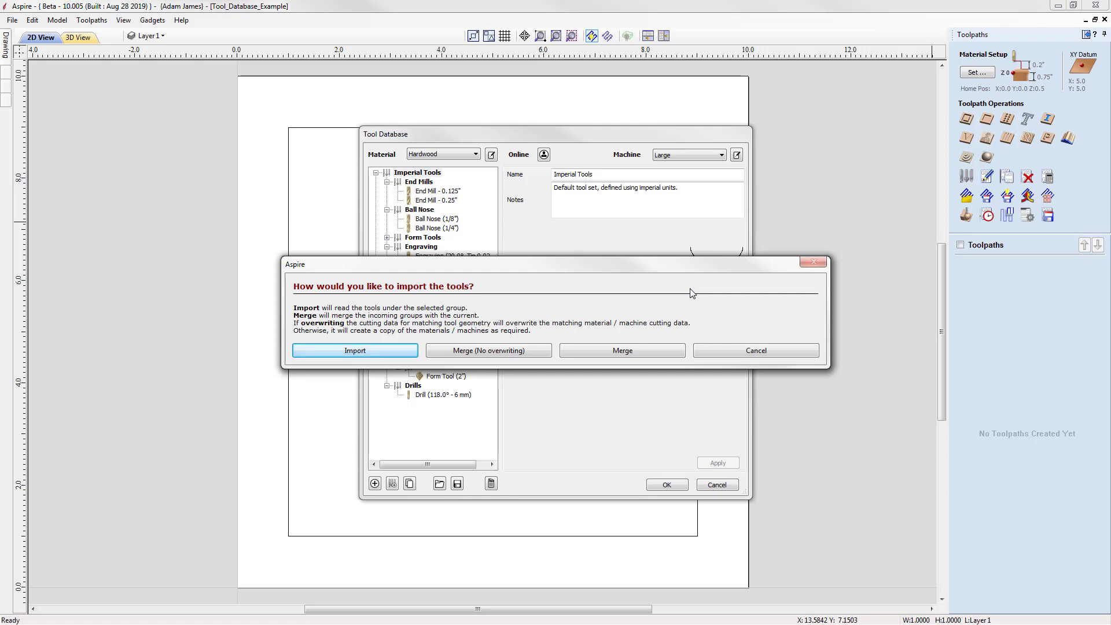
left_click(394, 349)
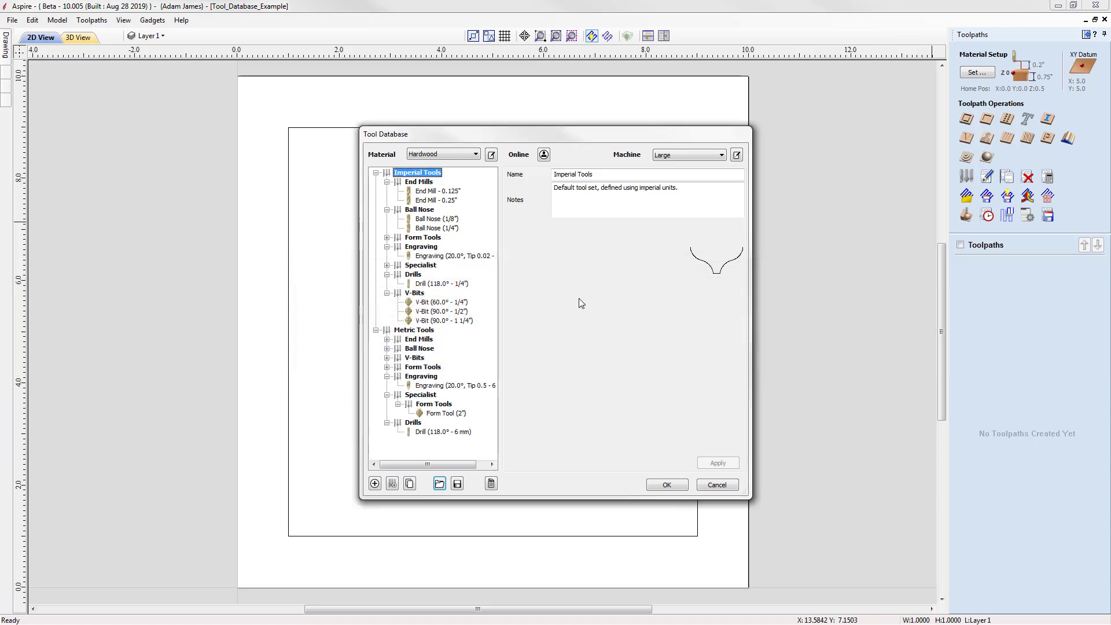
left_click(414, 293)
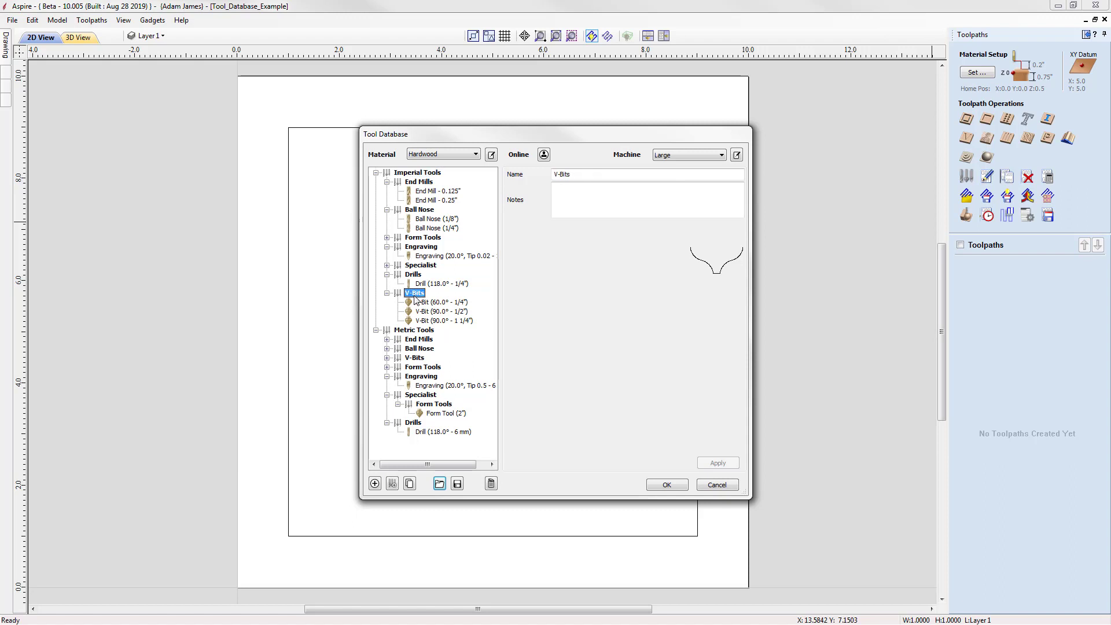
Step: Connect the tool database to the online account and overwrite the local database with the one held on the server
left_click(544, 155)
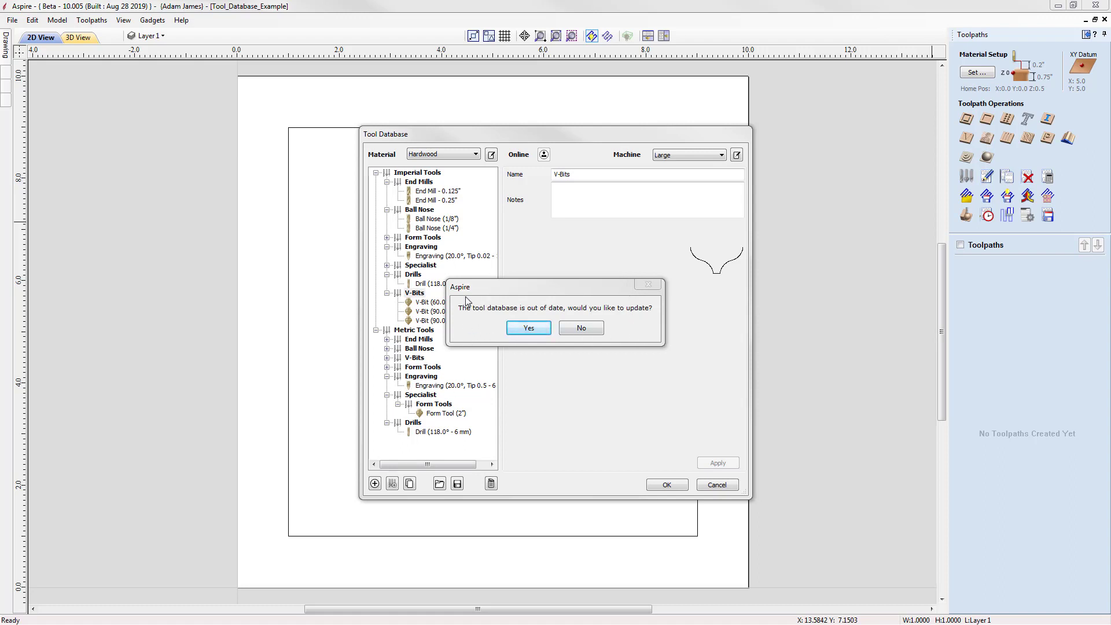
left_click(539, 335)
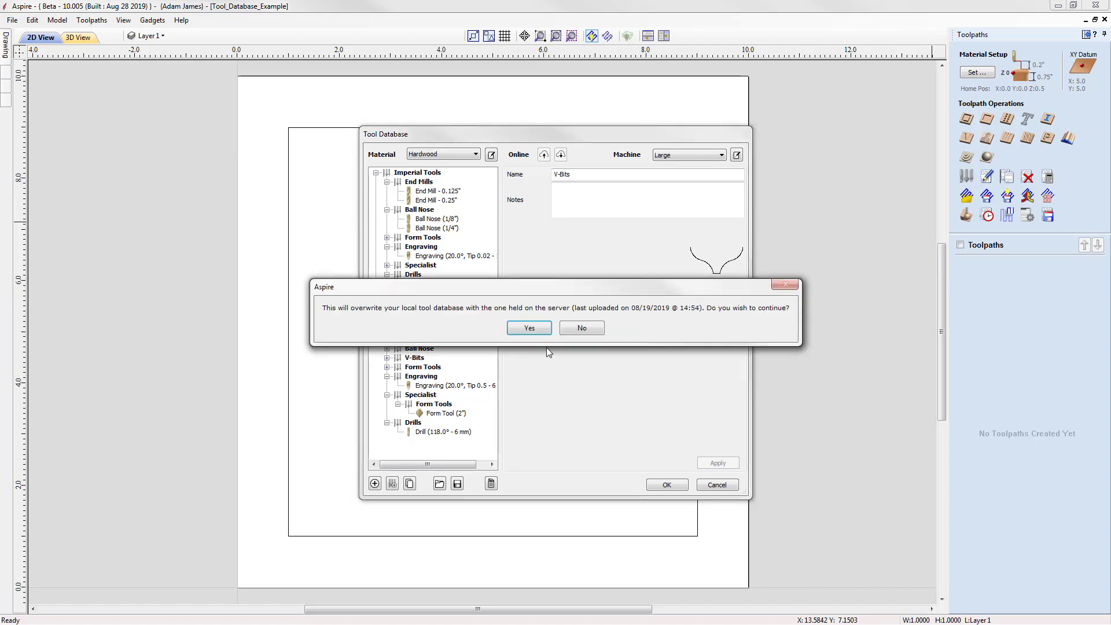
left_click(543, 329)
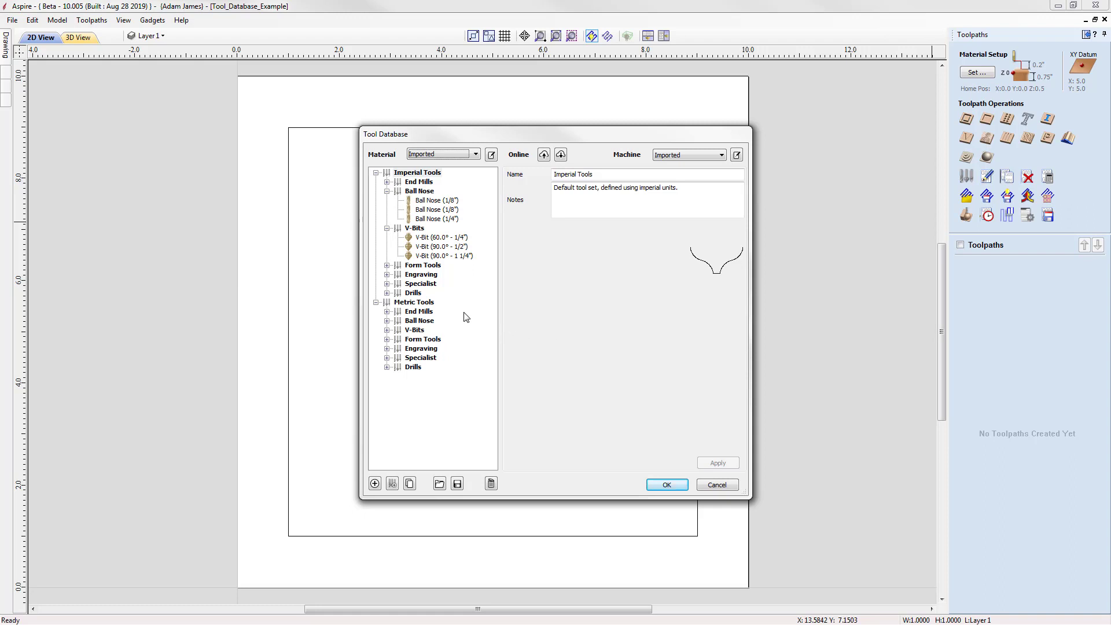
Step: Set the imperial Ball Nose (1/4") spindle speed to 18000 r.p.m, apply it, and upload the tool database over the server copy
left_click(438, 220)
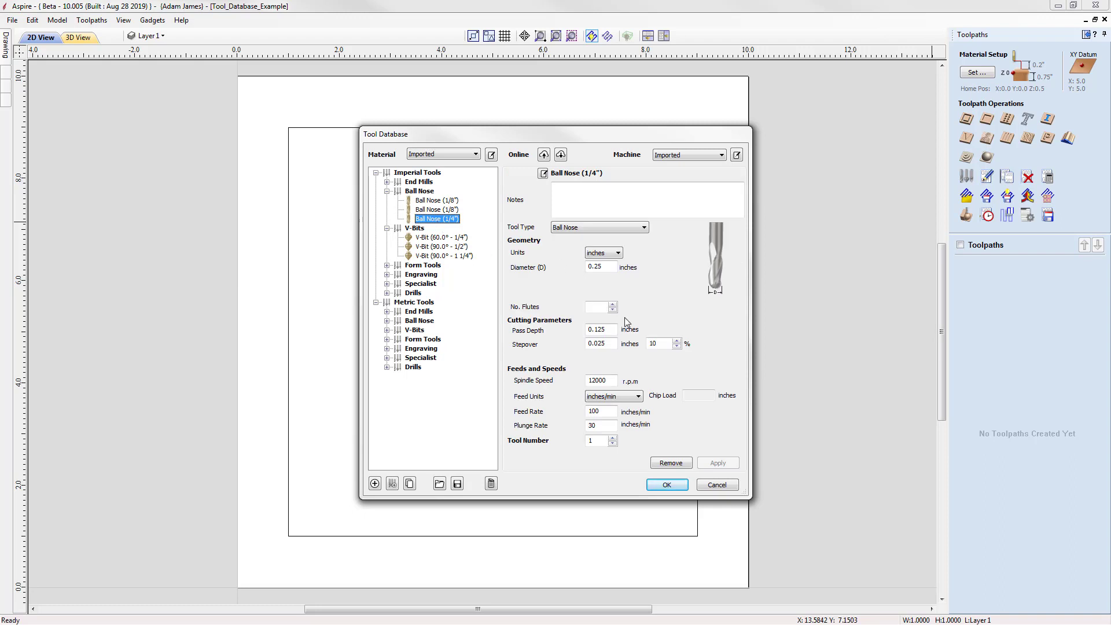
left_click(595, 381)
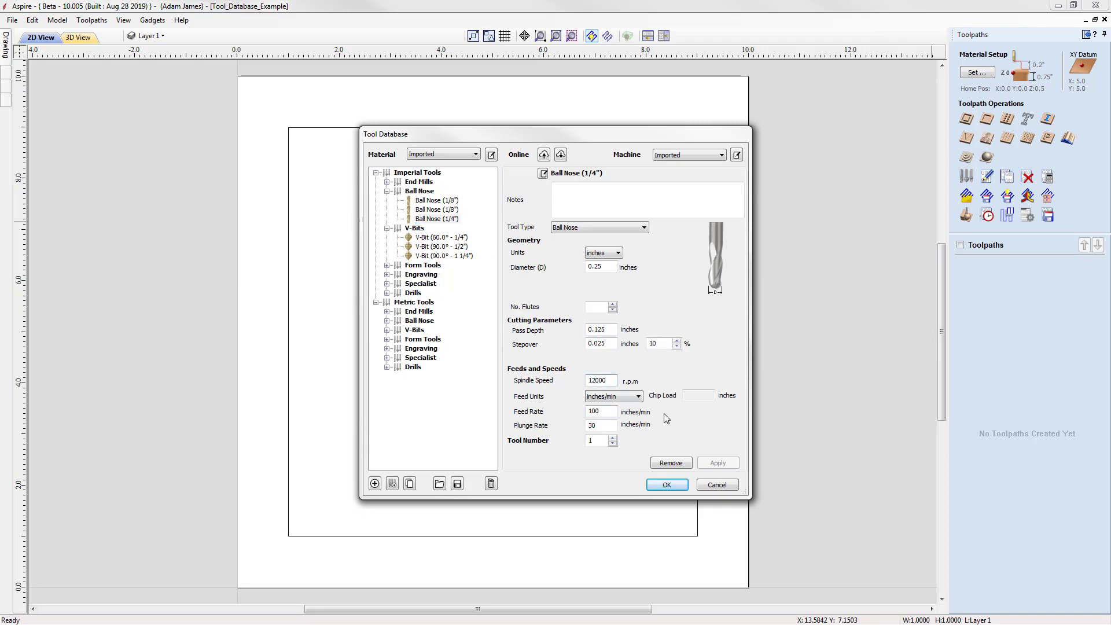
key("BackSpace")
type("8")
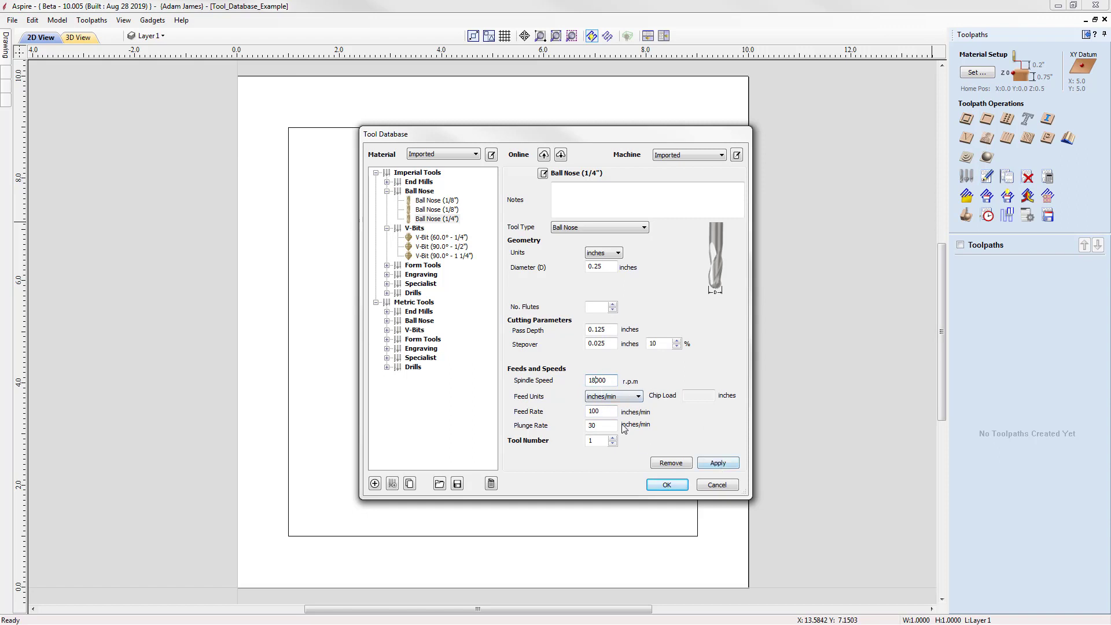
left_click(718, 463)
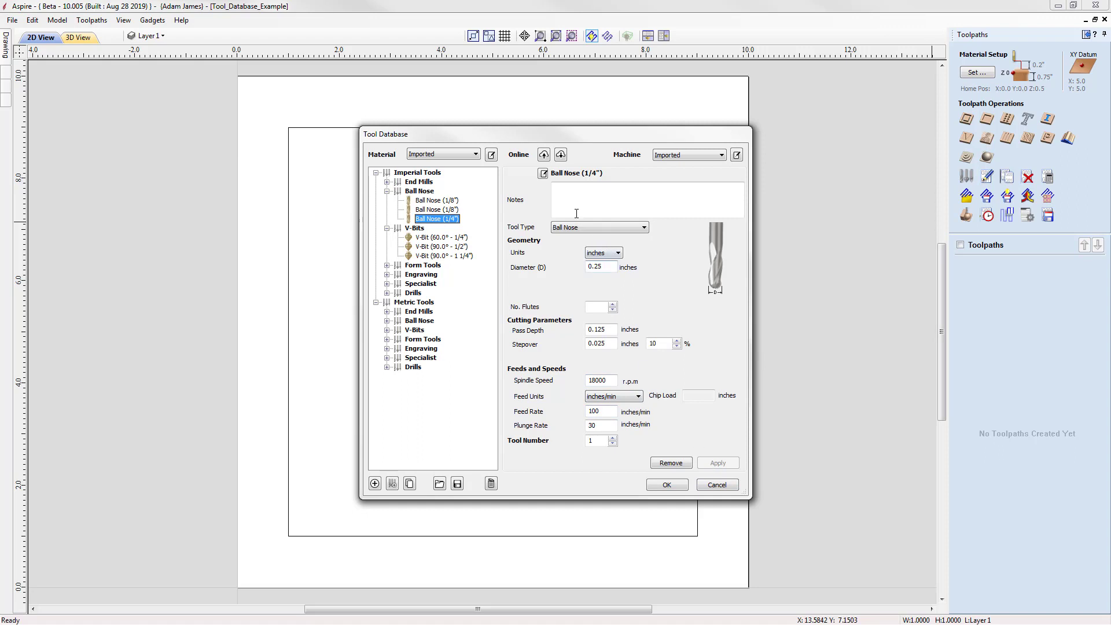
left_click(544, 155)
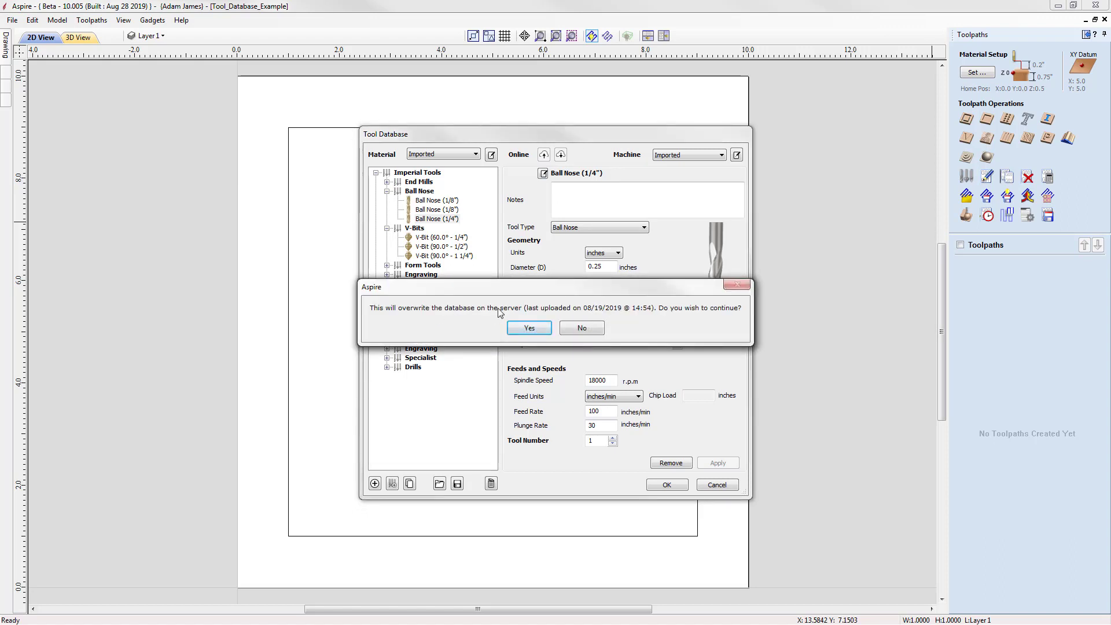
left_click(531, 328)
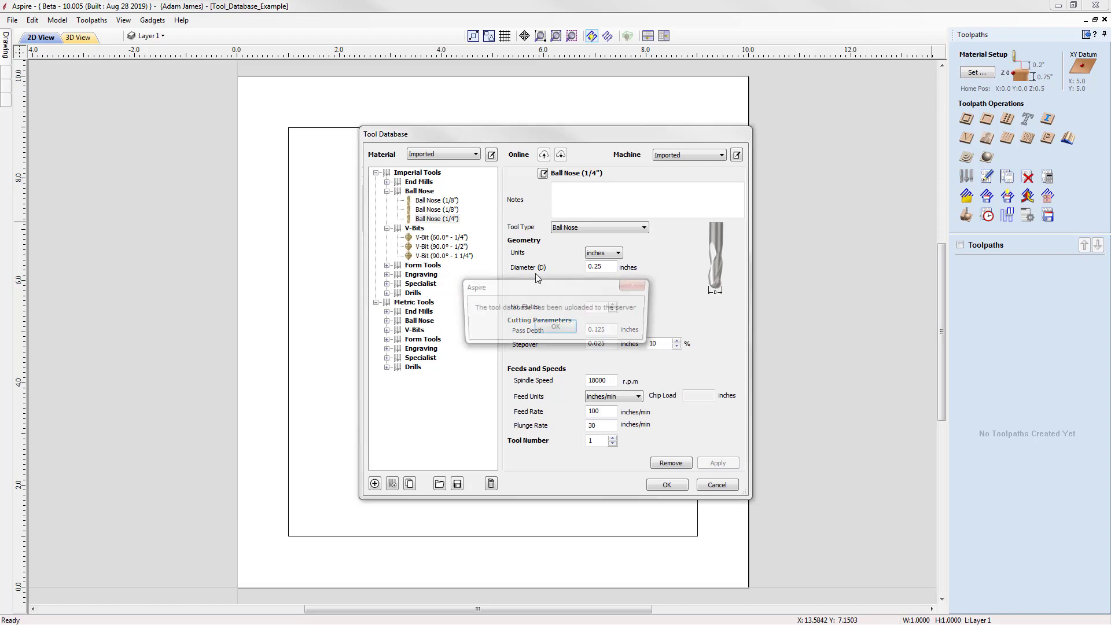
Step: Set the imperial Ball Nose (1/4") spindle speed to 12000 r.p.m and apply the change
left_click(557, 328)
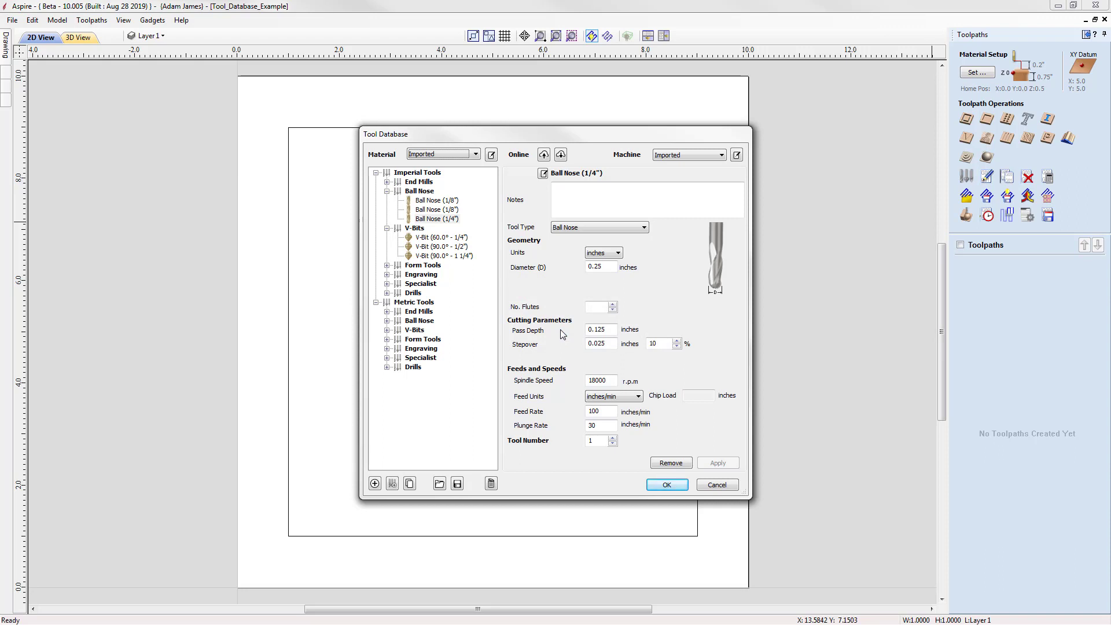
left_click(604, 380)
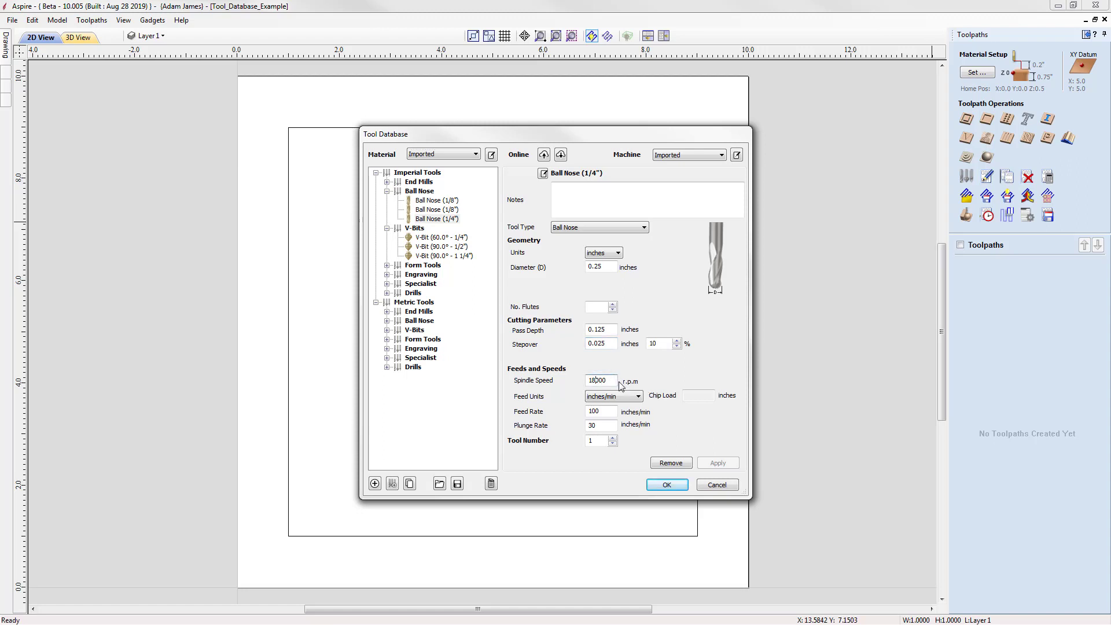
key("BackSpace")
left_click(715, 465)
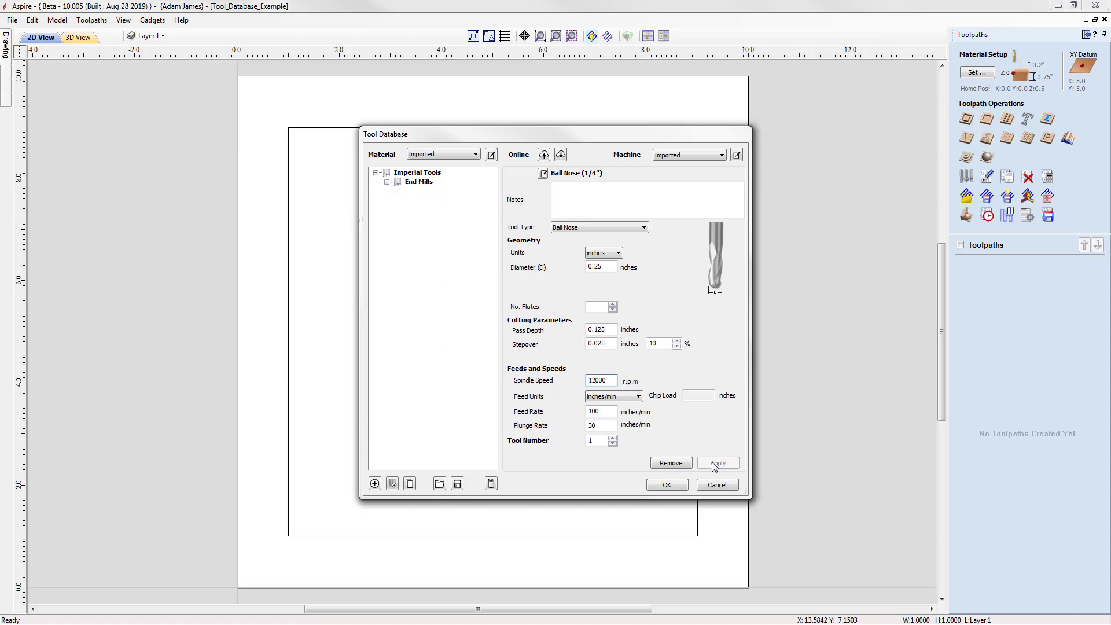
Step: Download the tool database from the online account over the local copy, and close the Tool Database
left_click(561, 160)
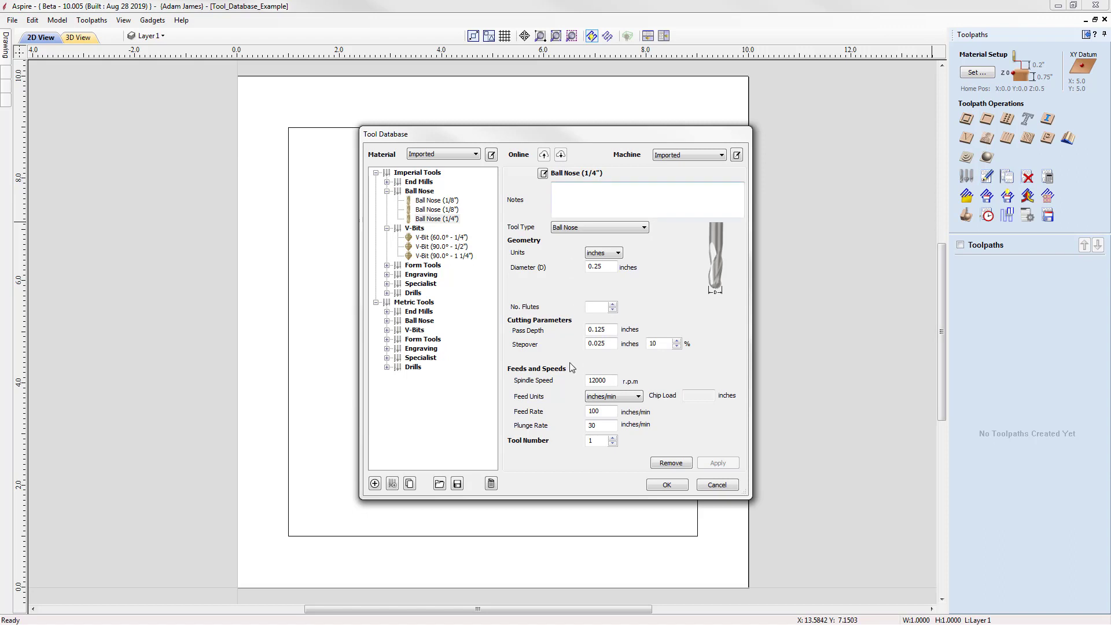
left_click(544, 329)
left_click(544, 329)
left_click(665, 485)
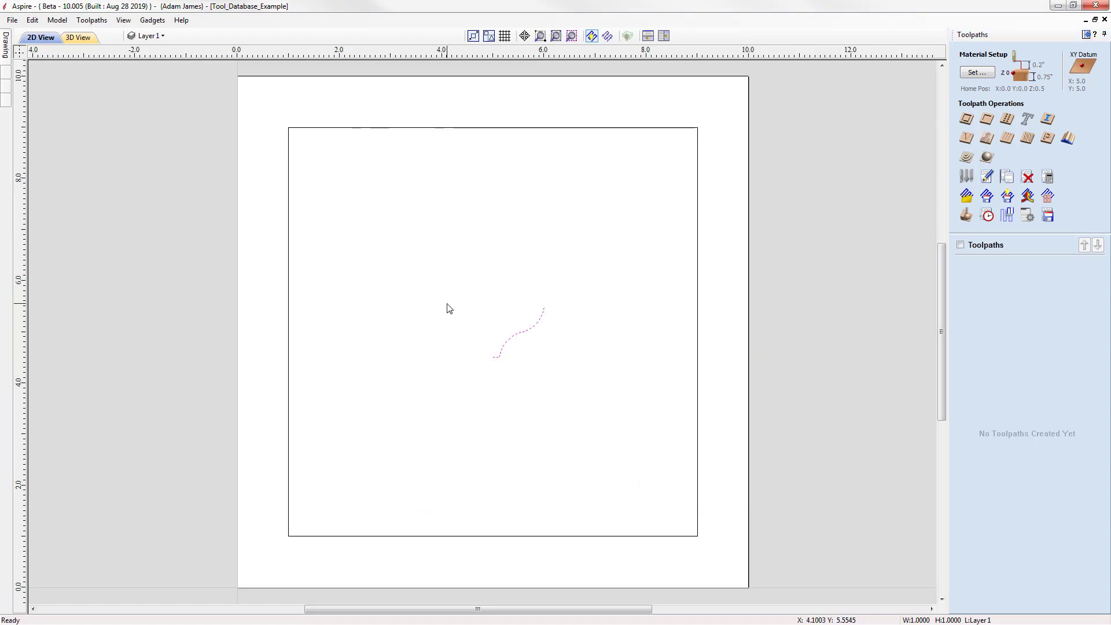
Step: Open the application data folder, go into its ToolDatabase folder and select tools.vtdb
left_click(12, 19)
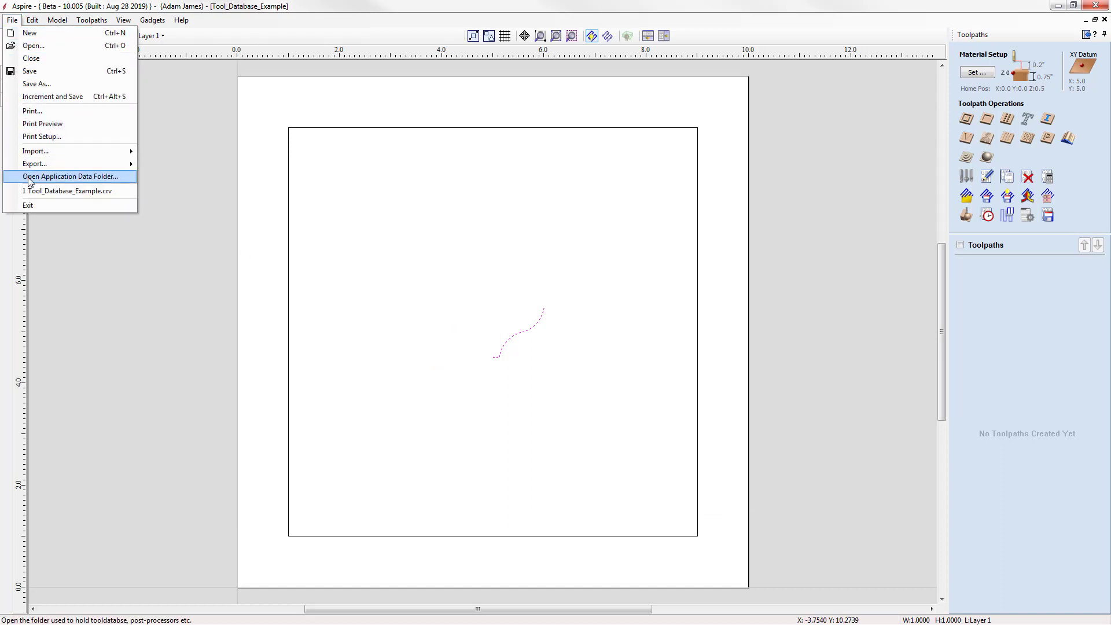
left_click(72, 182)
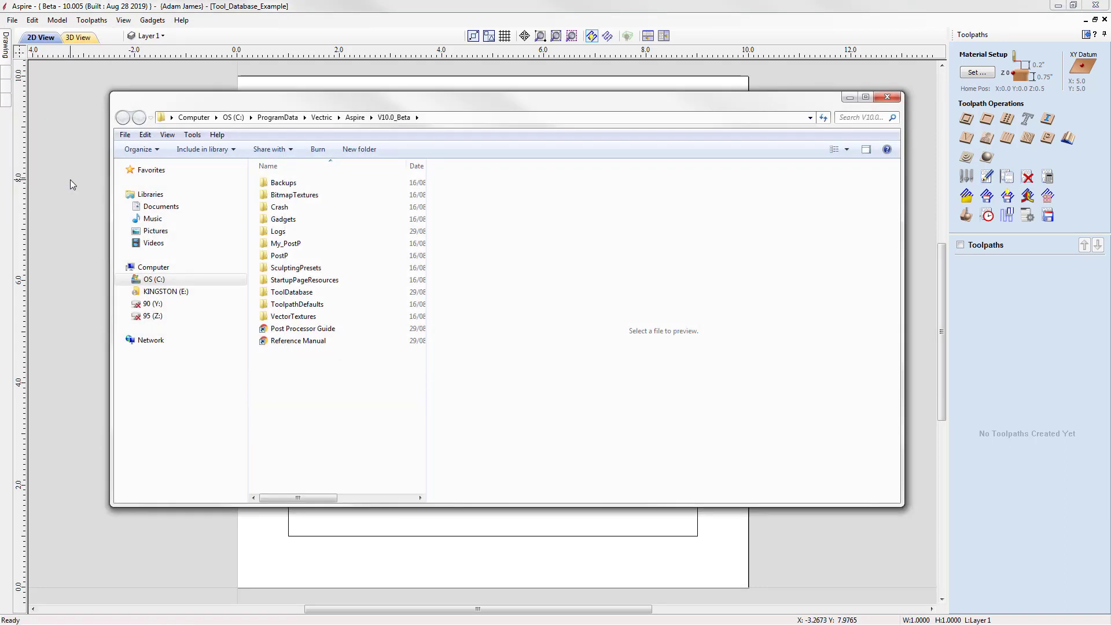
double_click(305, 297)
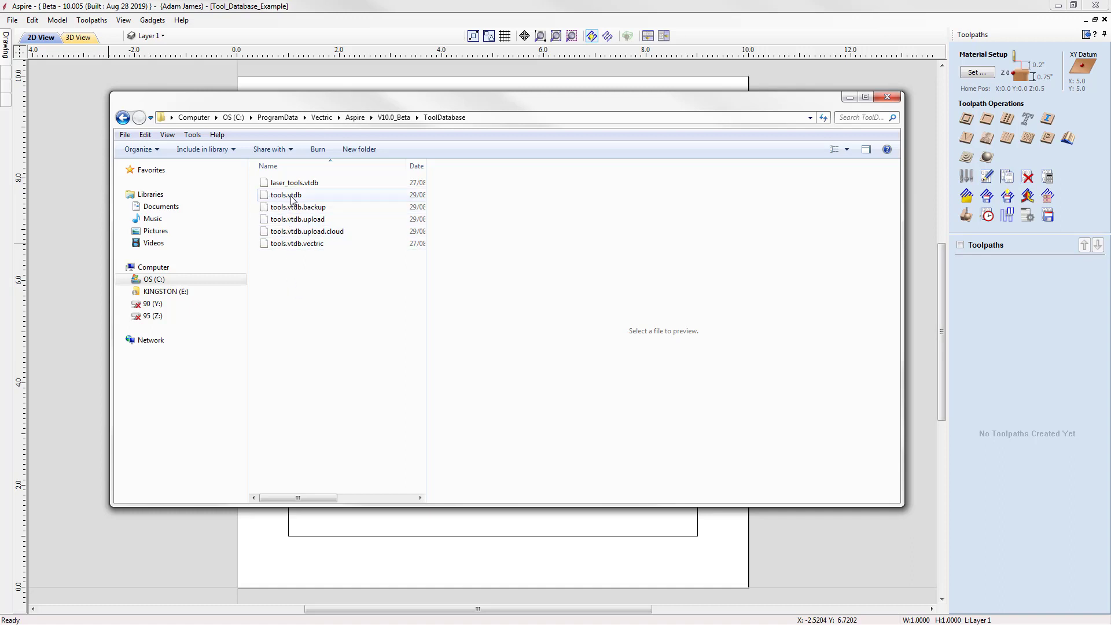
left_click(318, 196)
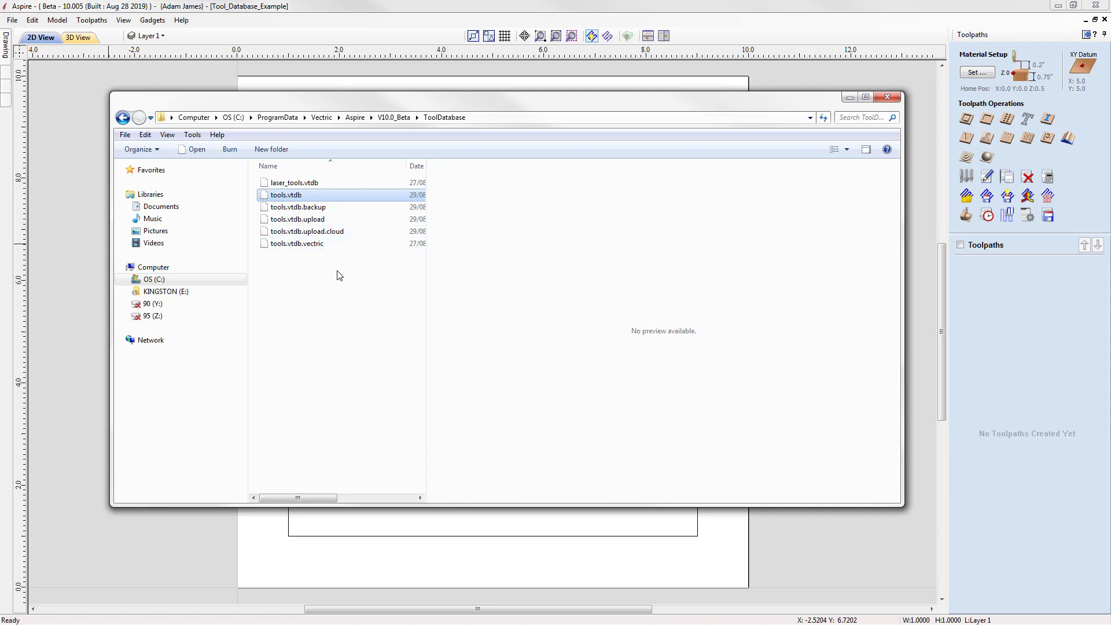
Step: Examine the dated tool database backups in the V10.0_Beta Backups\ToolDatabase folder, and close the folder window
left_click(397, 119)
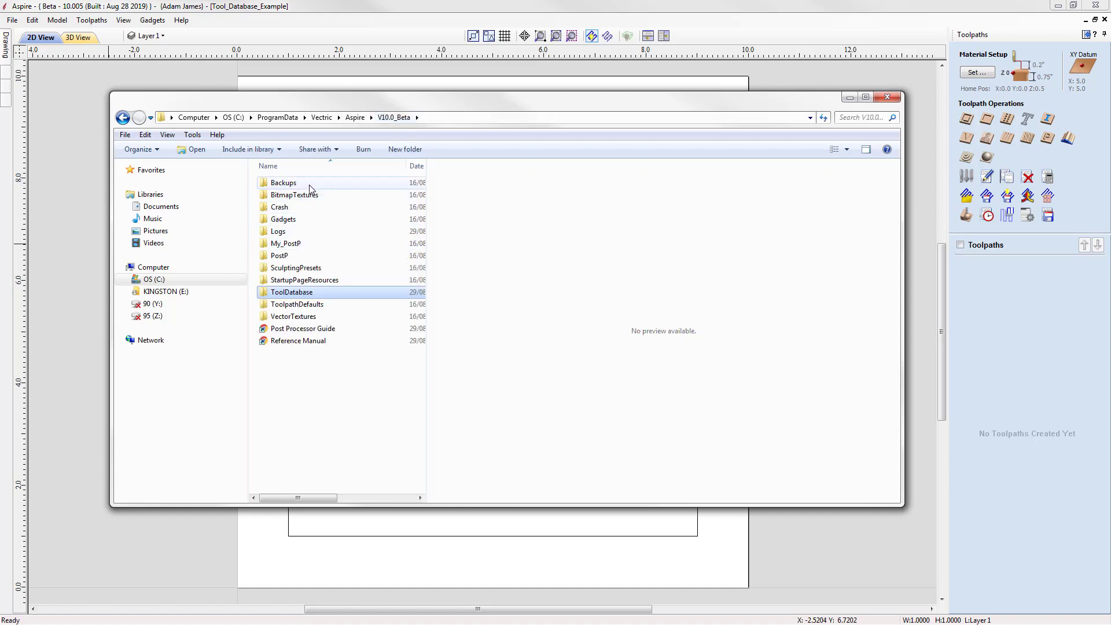
double_click(309, 184)
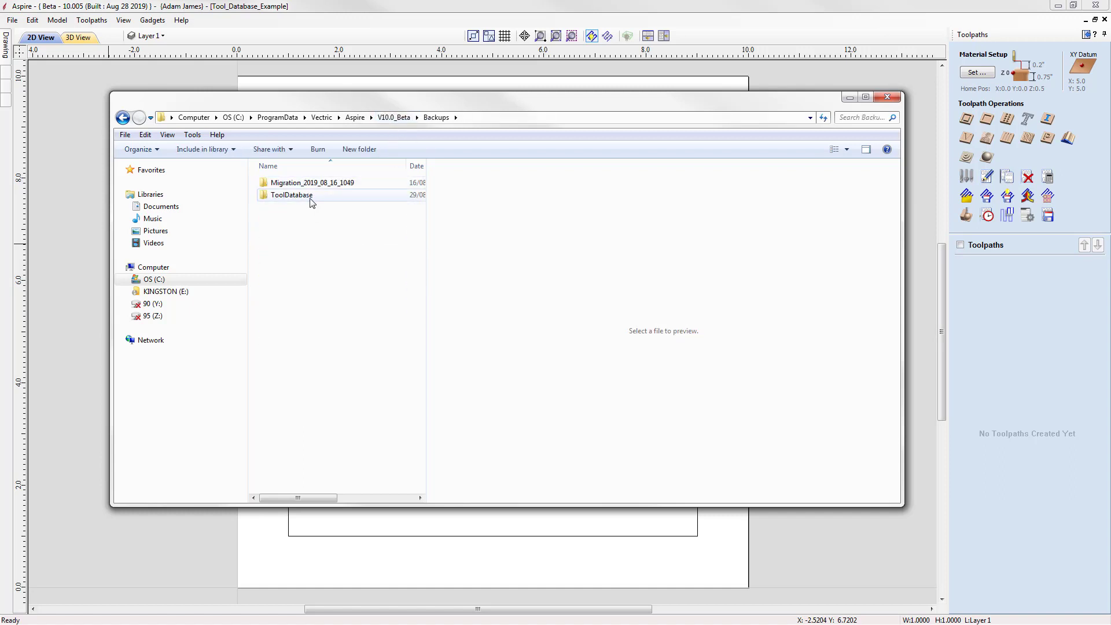
double_click(294, 197)
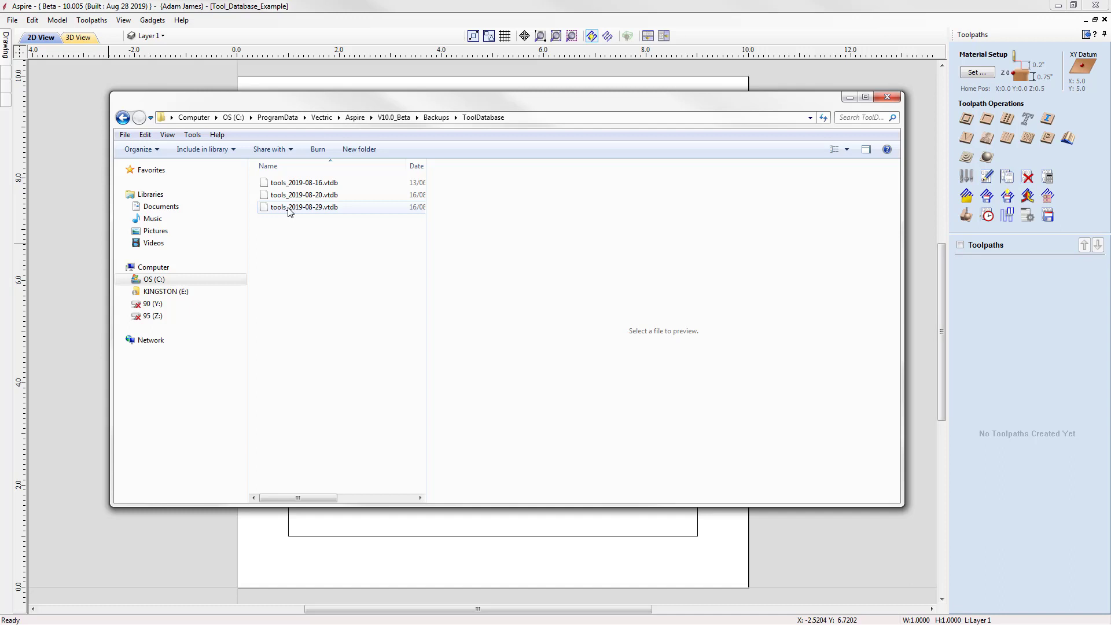
left_click(884, 98)
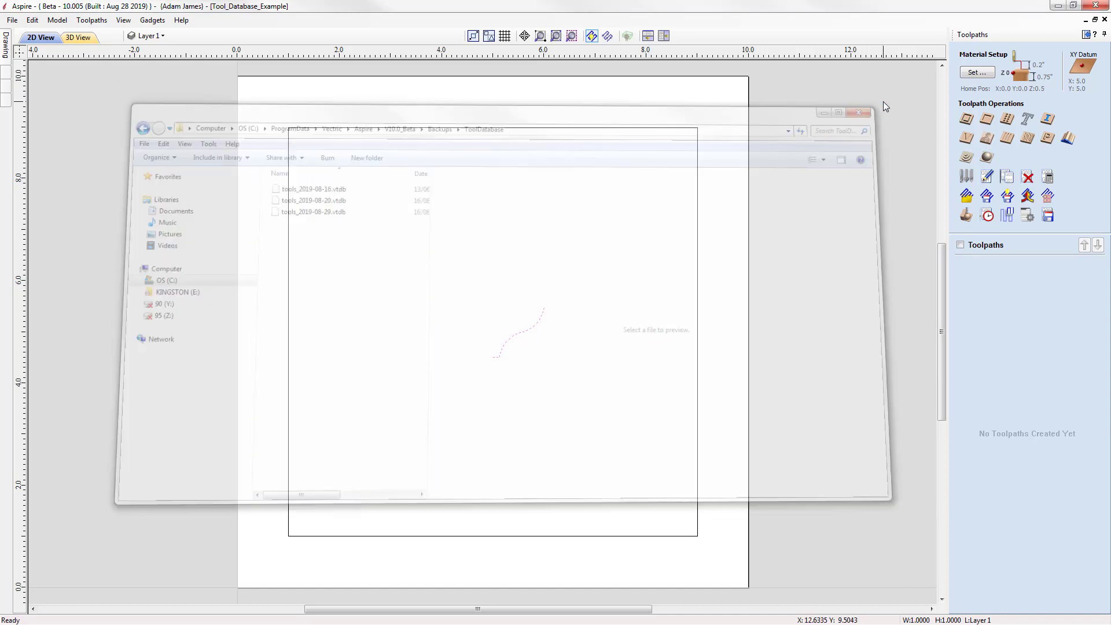